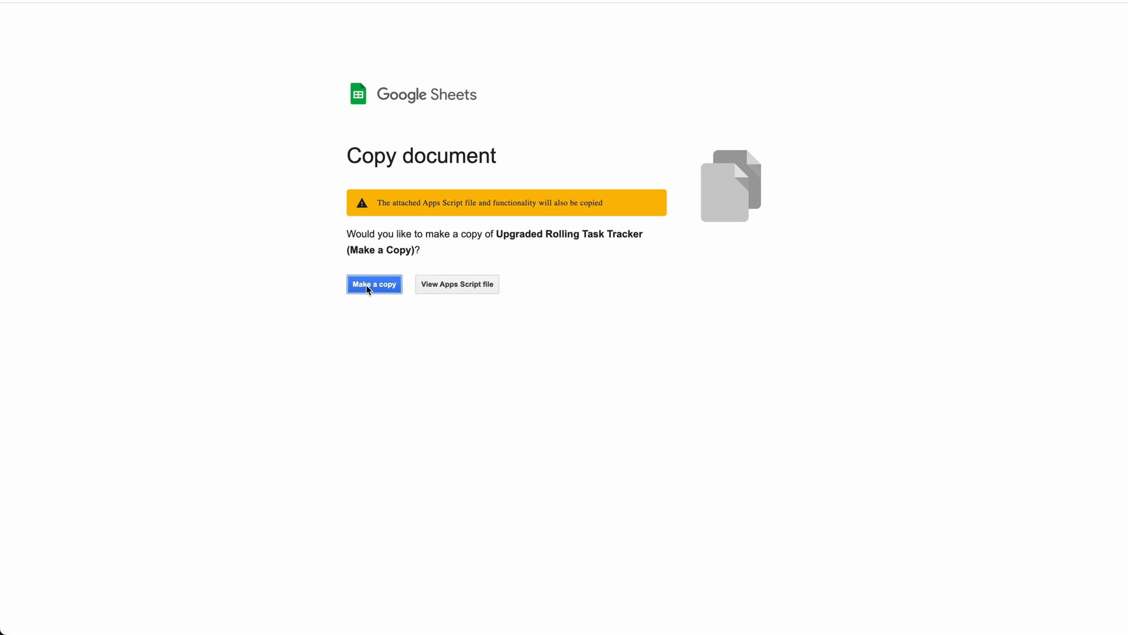
Step: Make a copy of the Upgraded Rolling Task Tracker and rename it with the owner's first name followed by "Tracker"
click(366, 284)
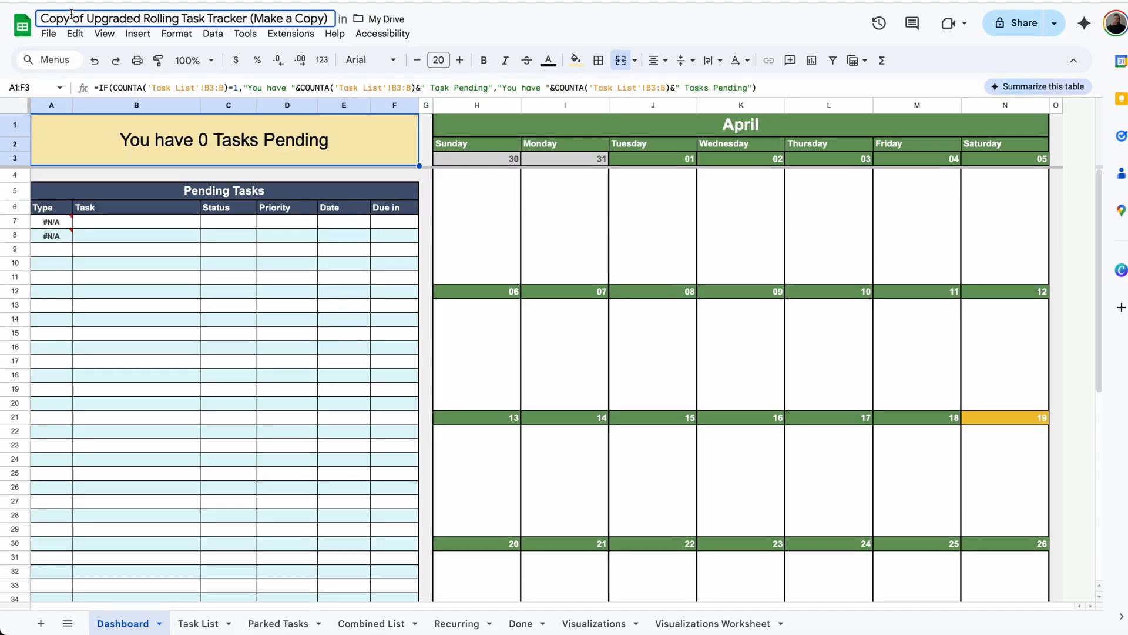
drag(38, 18, 382, 34)
key(BackSpace)
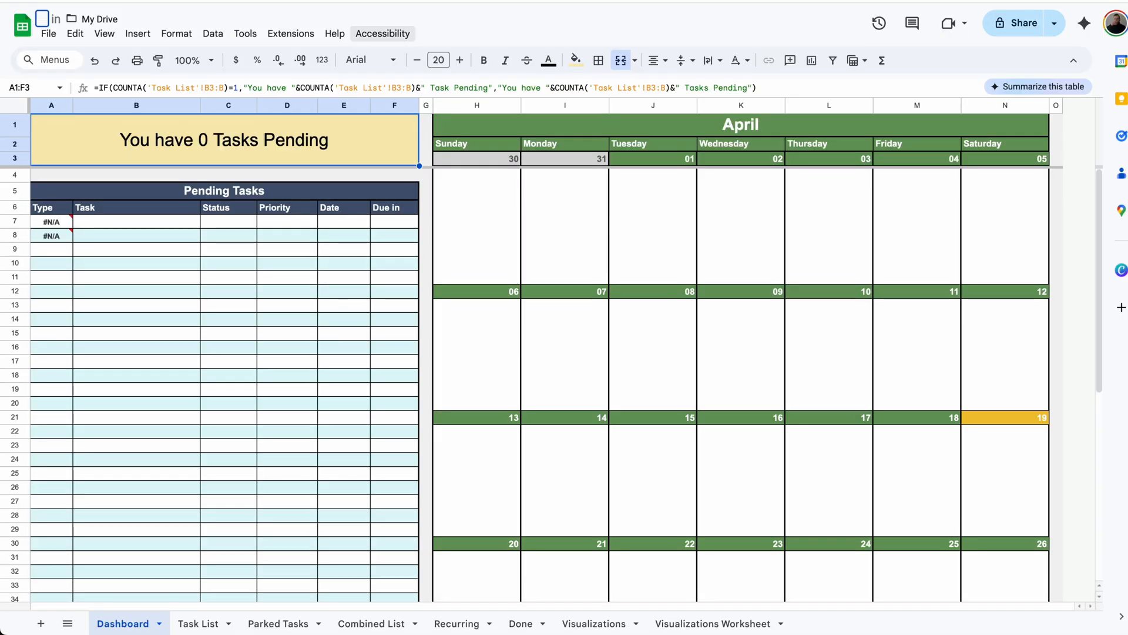
text(Olan's Tra)
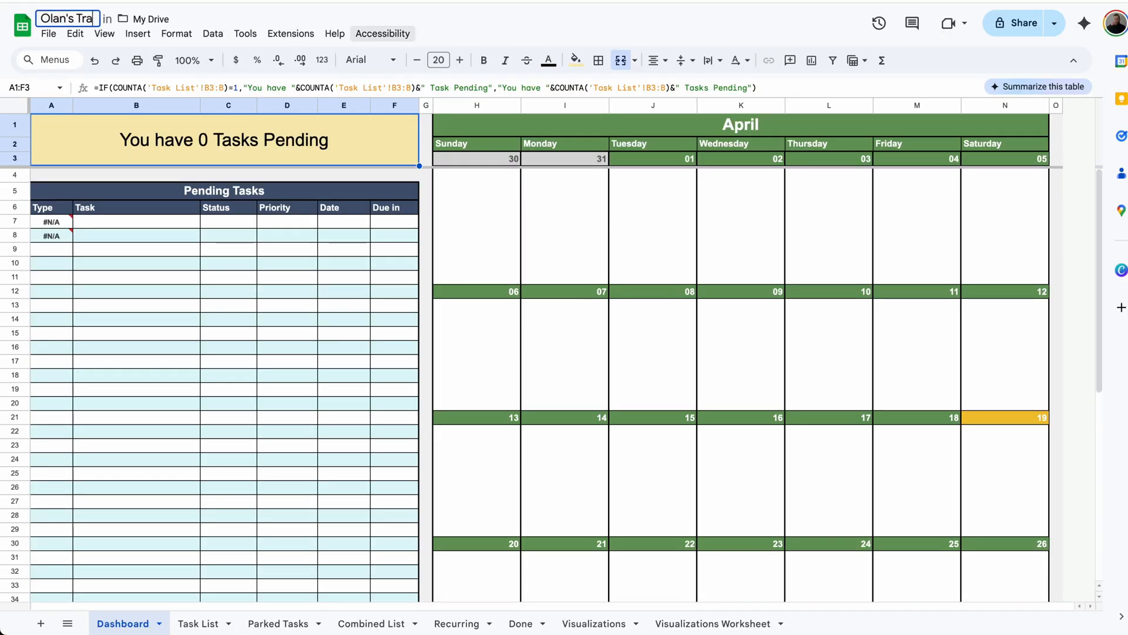
text(cker)
click(359, 263)
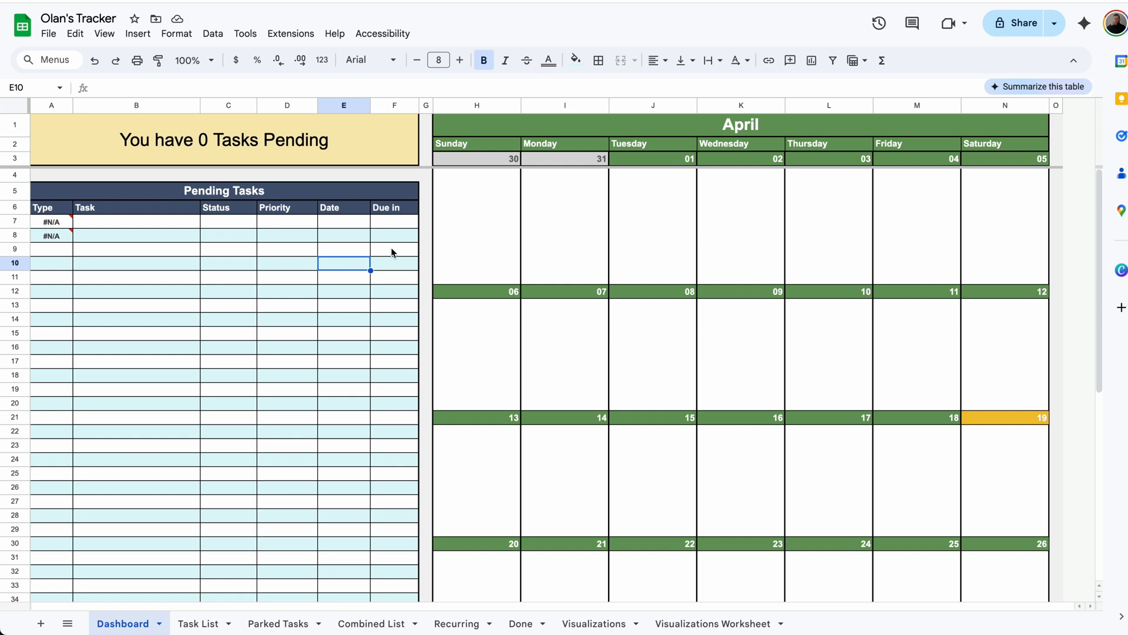
Step: Set the Dashboard calendar's month heading date to 7/1/2025
double_click(783, 125)
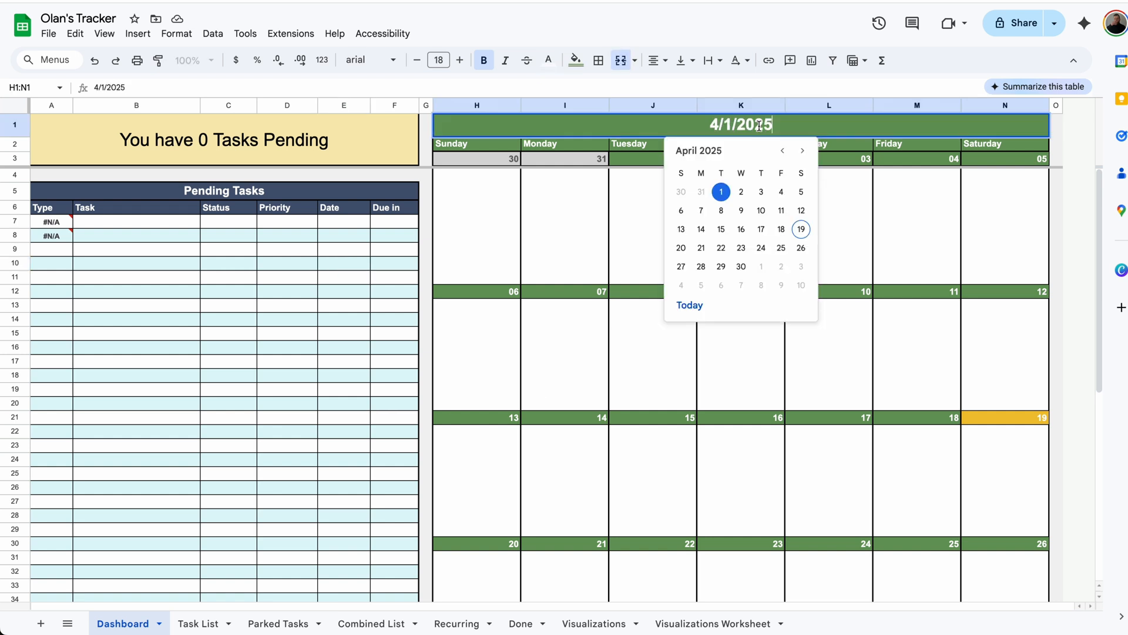
click(803, 151)
click(802, 152)
click(802, 152)
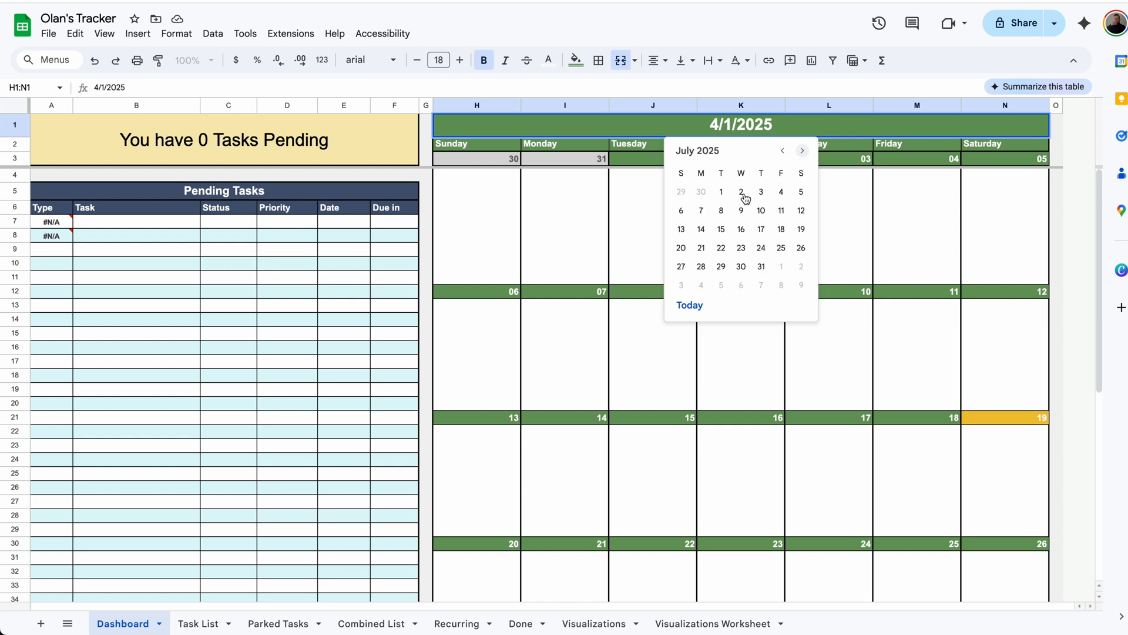
click(721, 192)
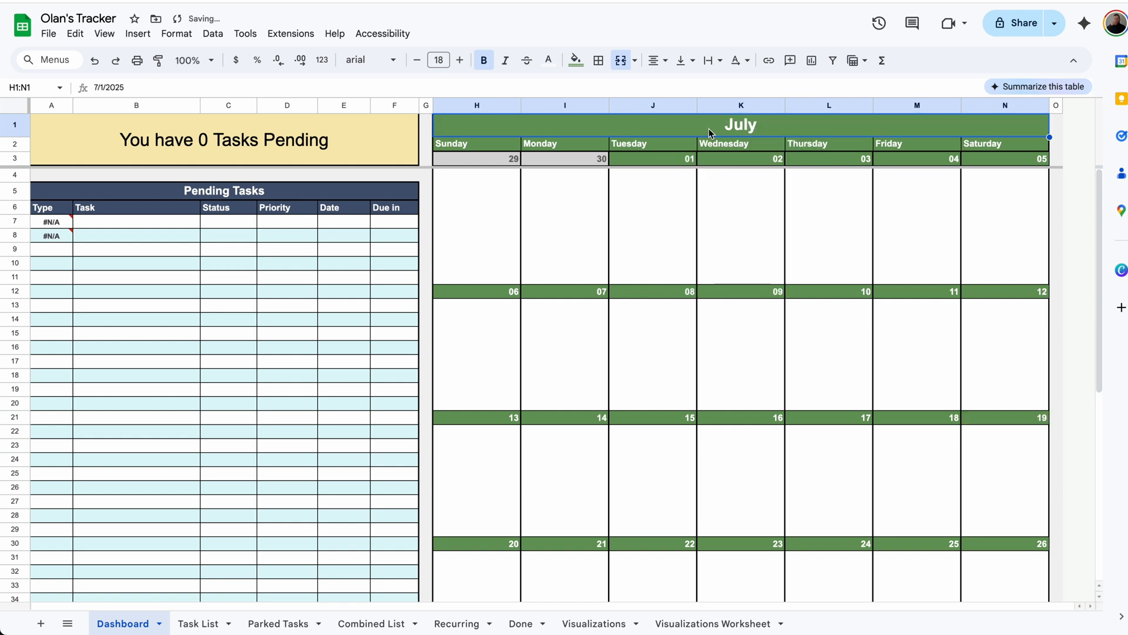
Step: Switch the Dashboard calendar's month heading date to 8/1/2025
double_click(773, 128)
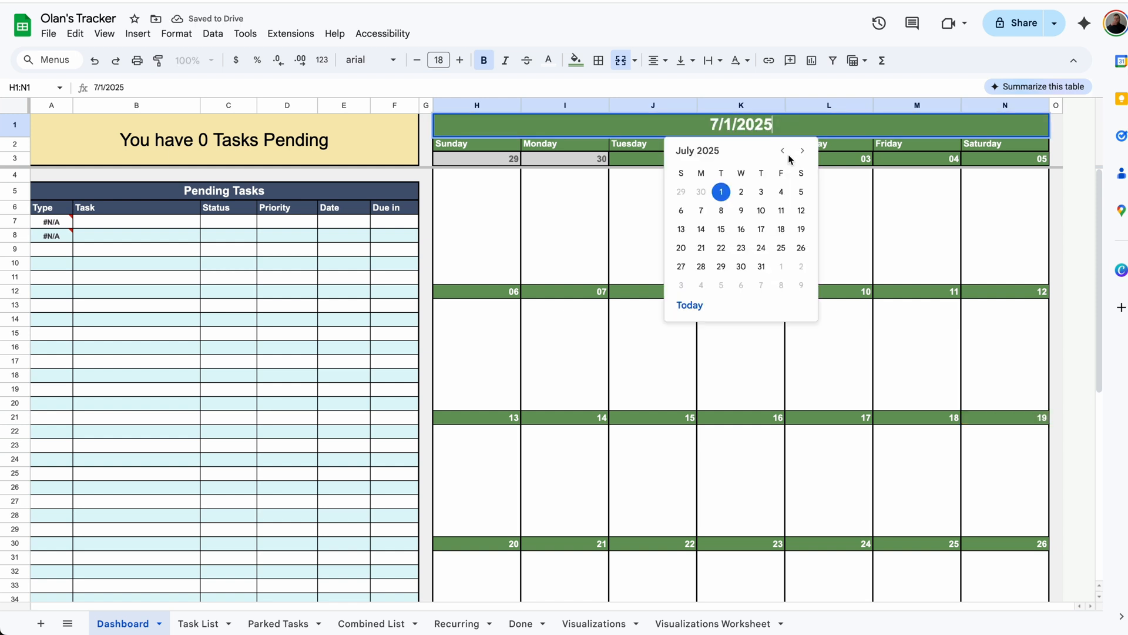
click(802, 151)
click(781, 191)
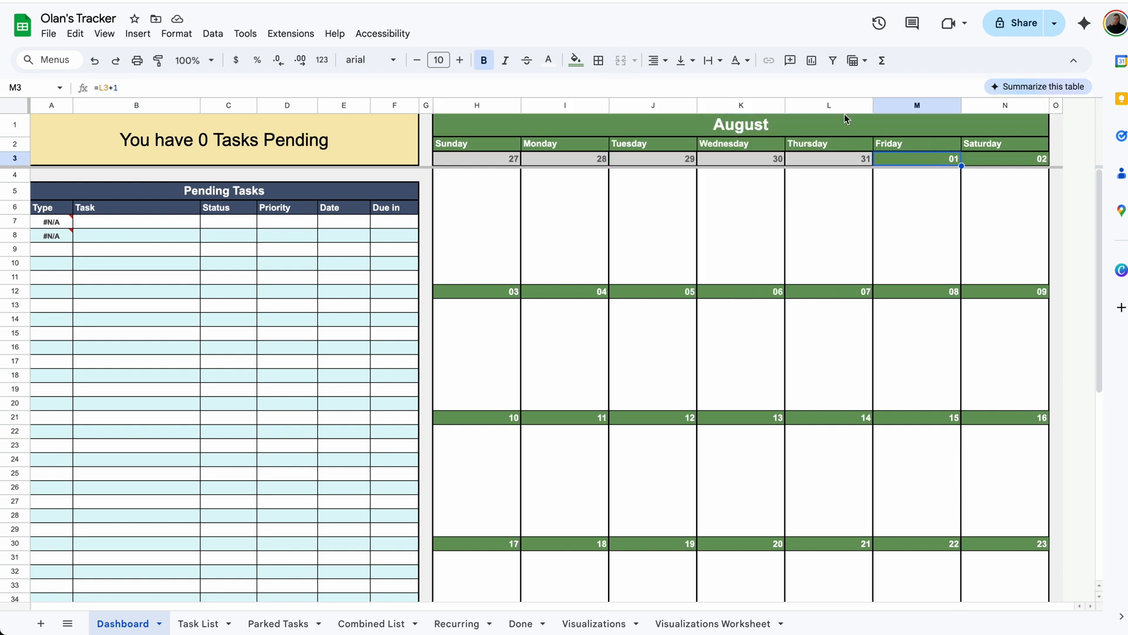
Step: Return the Dashboard calendar to April by setting its month heading date to 4/1/2025
click(825, 123)
double_click(814, 126)
click(781, 150)
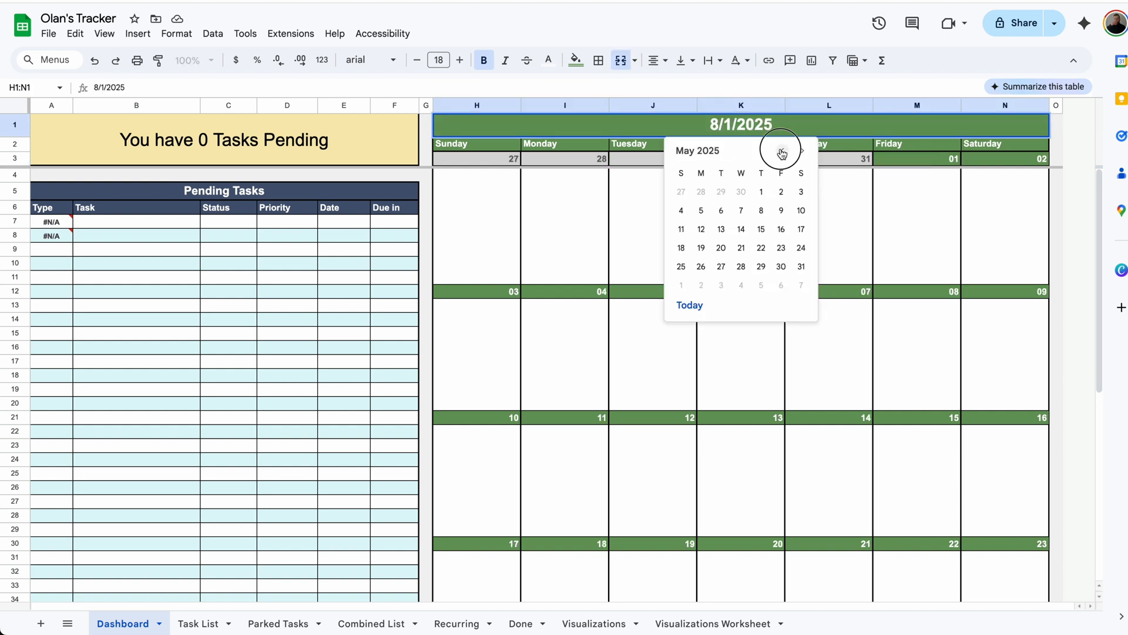
click(781, 151)
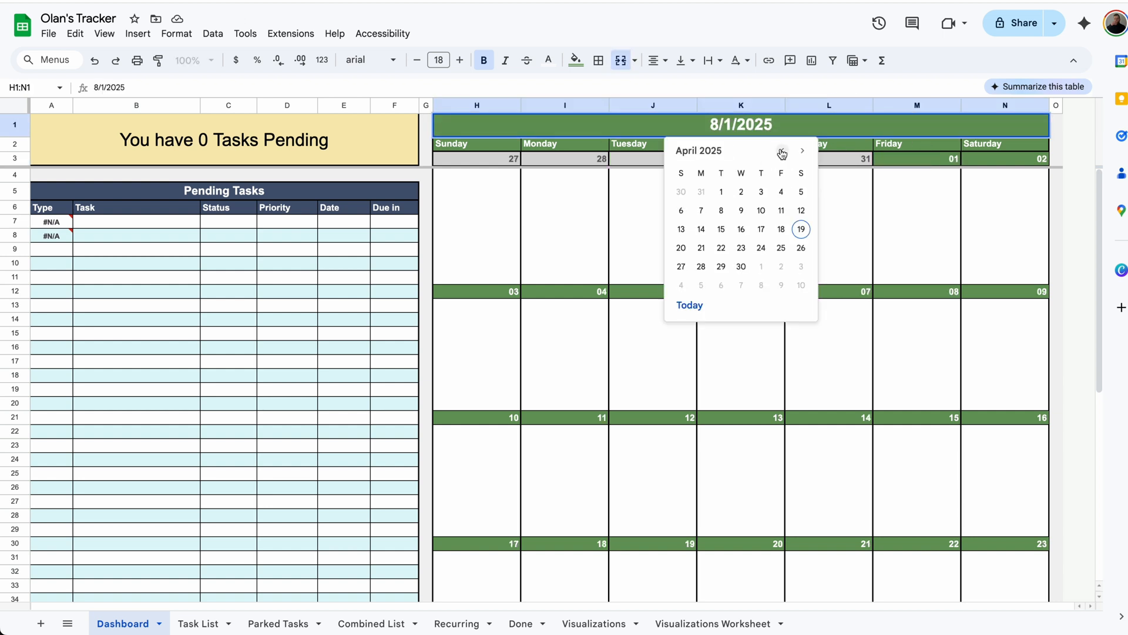
click(719, 192)
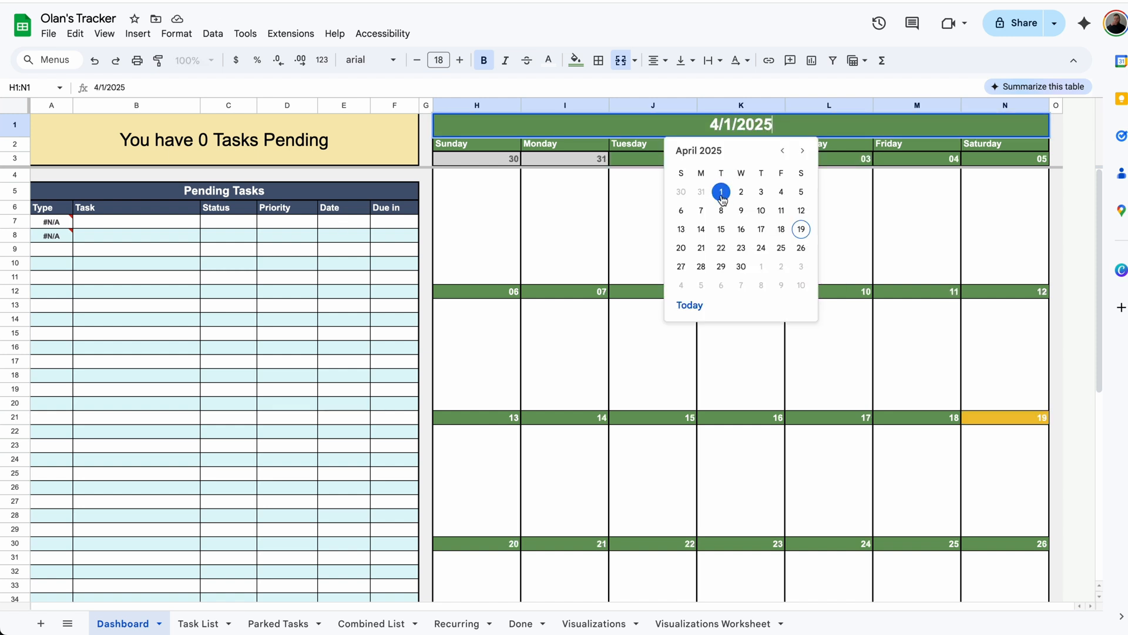
click(640, 188)
Step: Inspect the pending-tasks counter formula and the errors in the first two Type cells of the Pending Tasks table
click(265, 142)
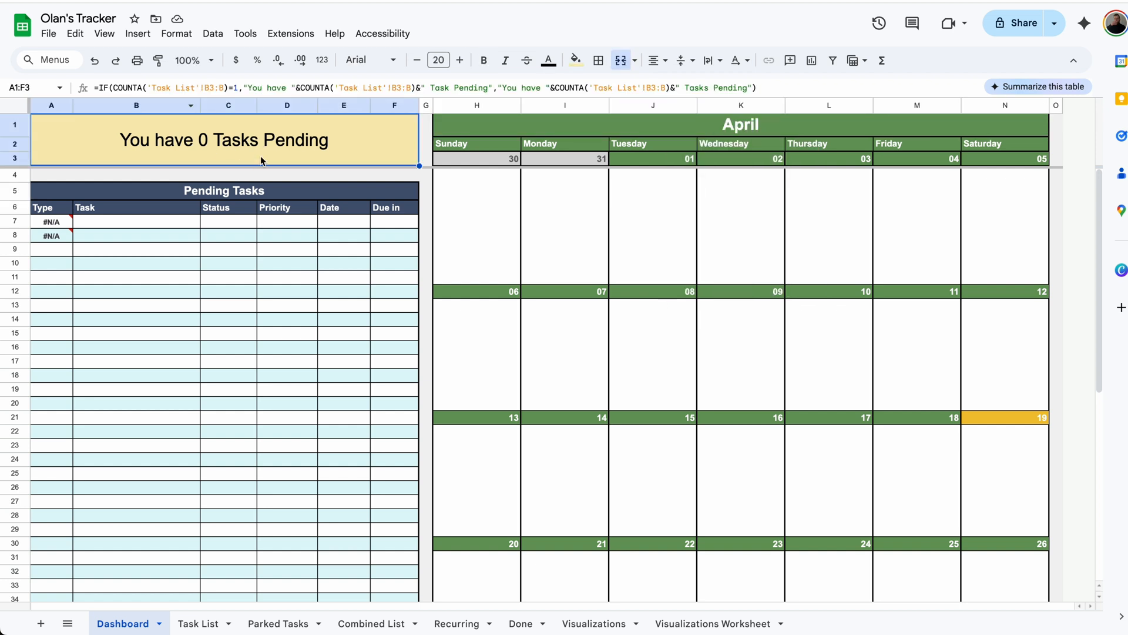
click(51, 223)
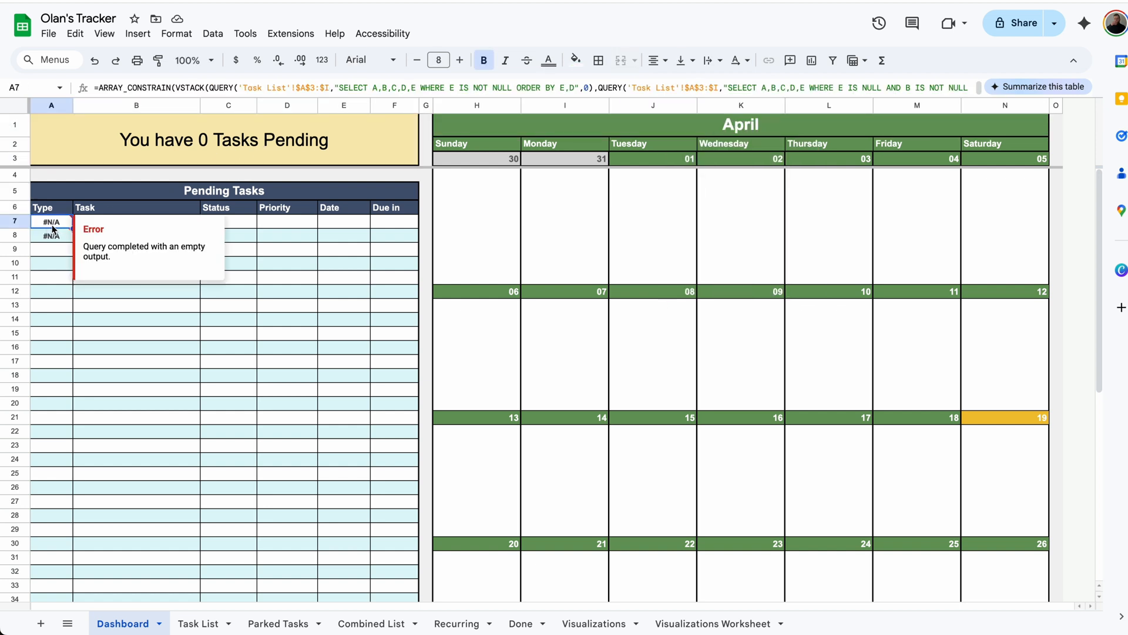
click(52, 234)
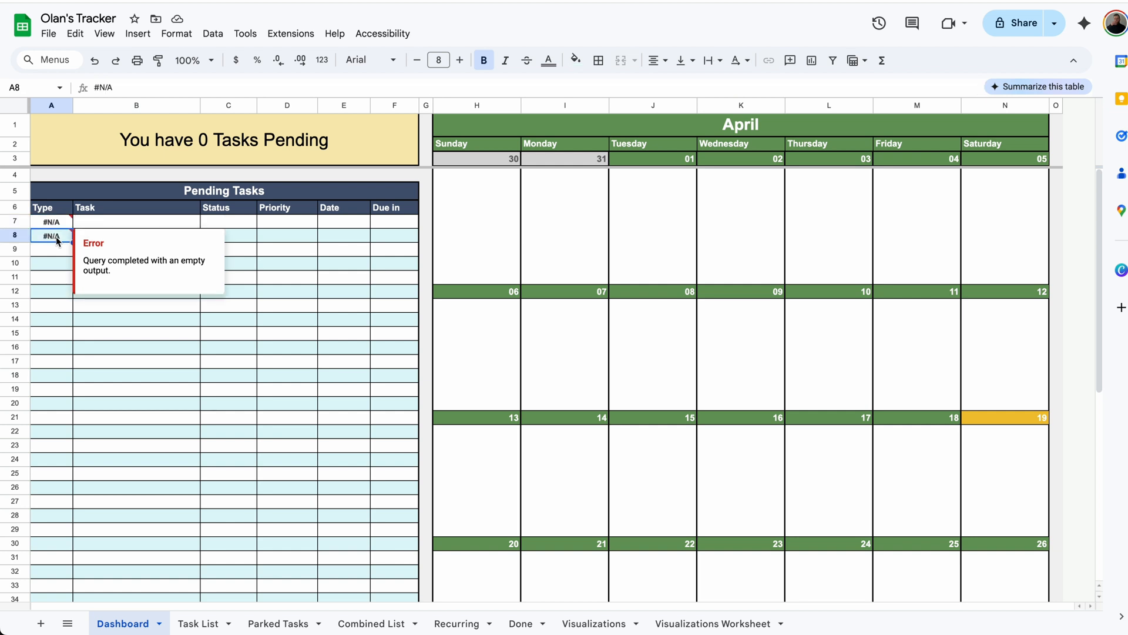
Step: In row 3 of the Task List sheet, add an Unplanned task named "Test 1" and check its Task Added date
click(207, 622)
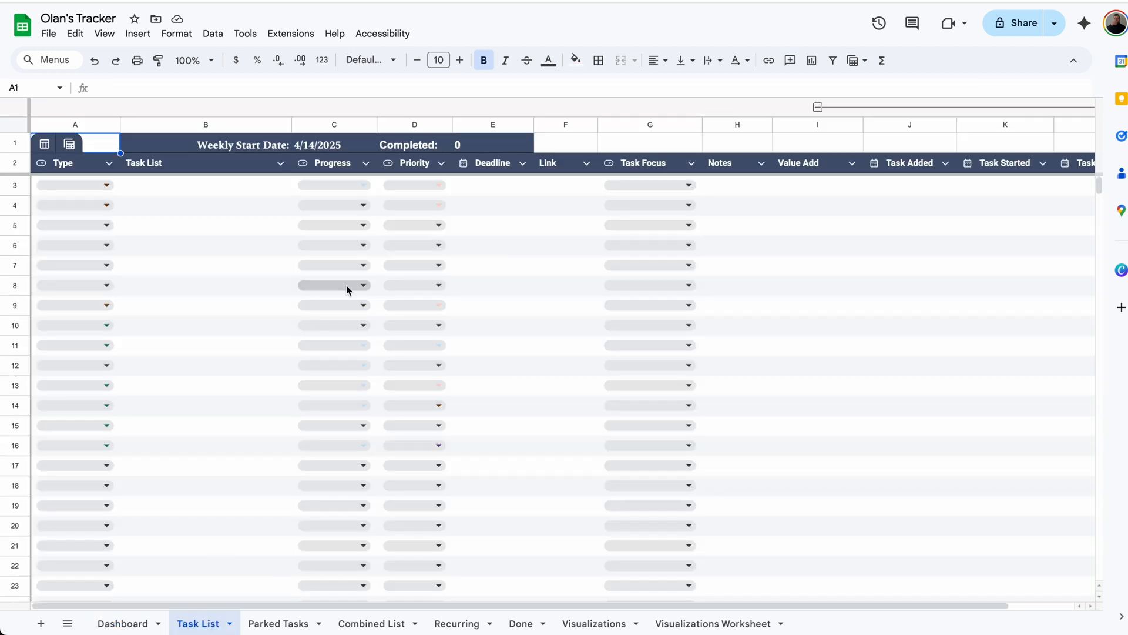
click(108, 185)
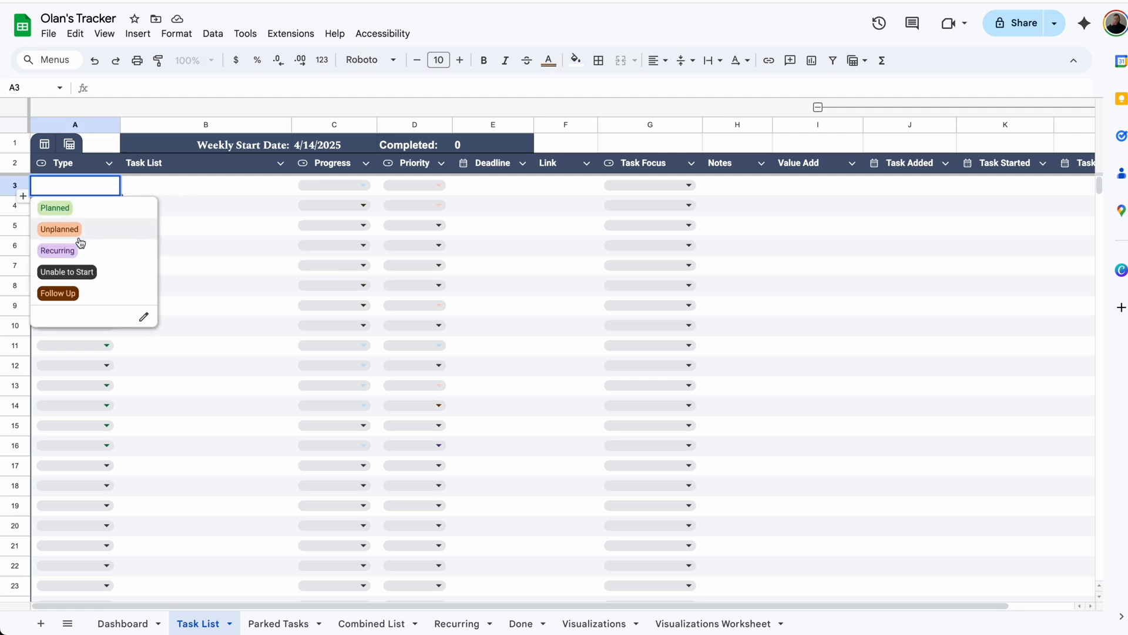
click(62, 227)
click(192, 187)
text(Test 1)
key(Return)
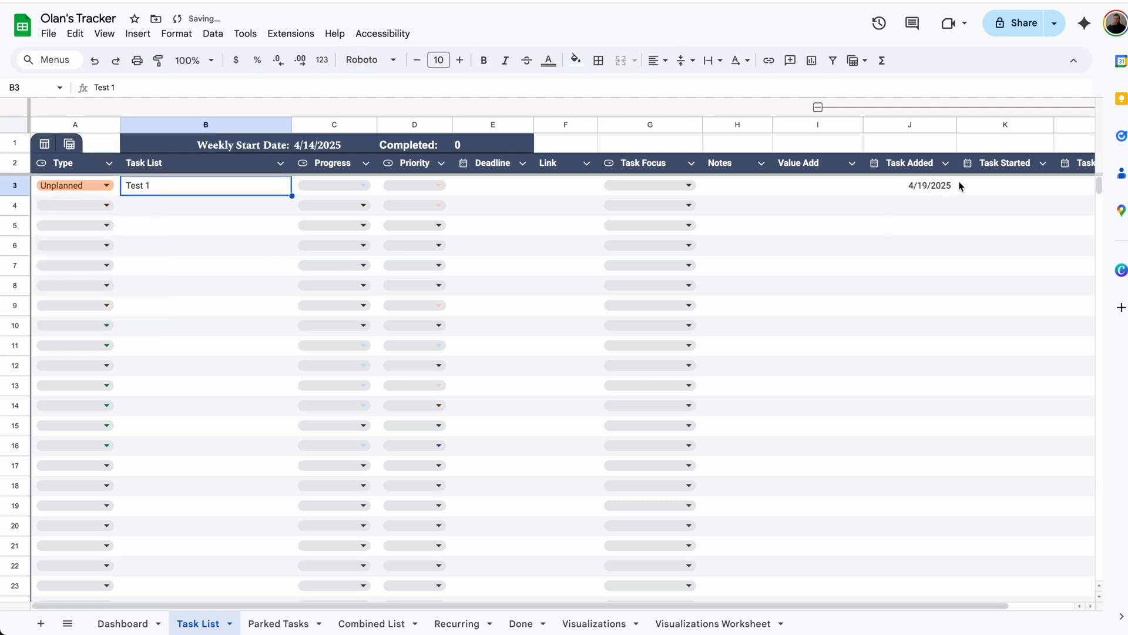
click(955, 186)
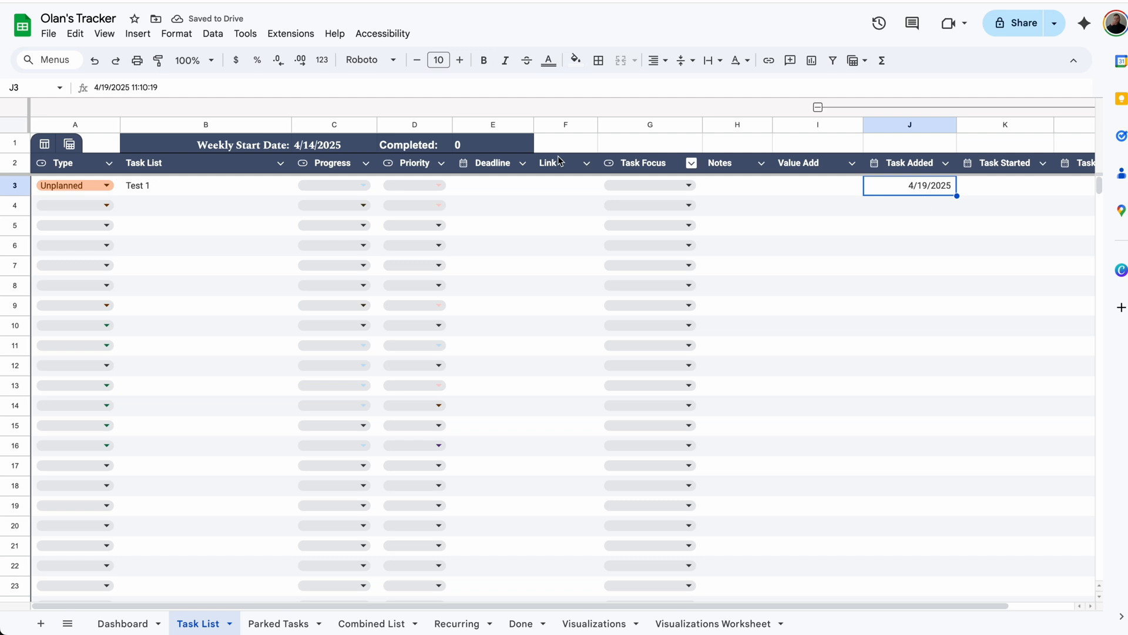
Step: Set the Test 1 task's progress to Not Started and its priority to 3 - High
click(335, 186)
click(327, 248)
click(430, 186)
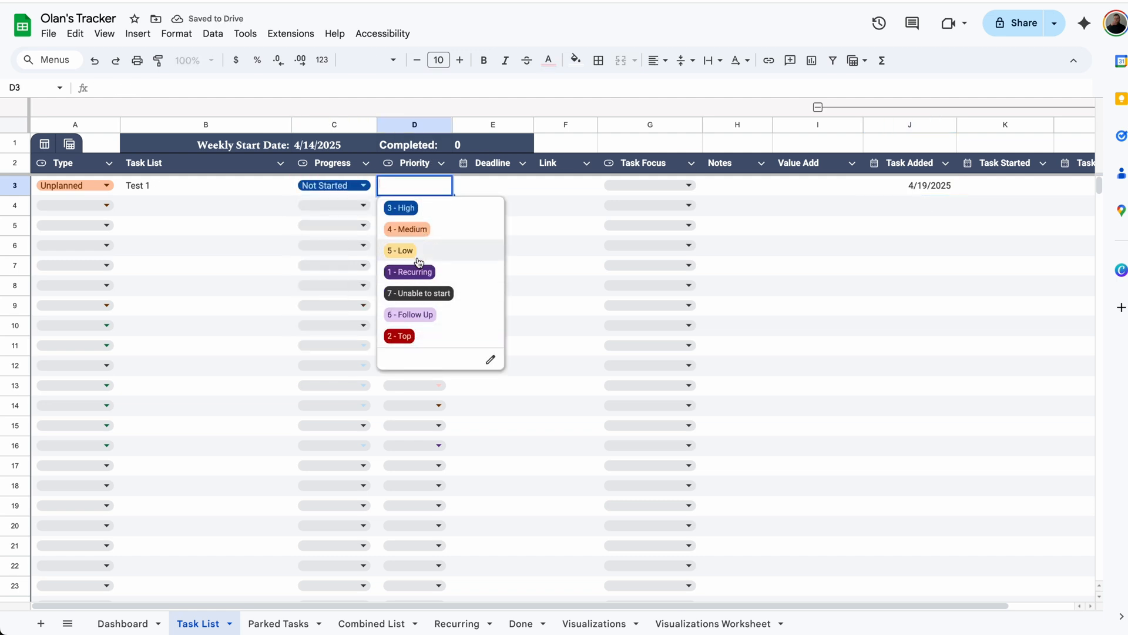
click(427, 210)
Step: Set the Test 1 task's deadline to 4/21/2025
click(506, 189)
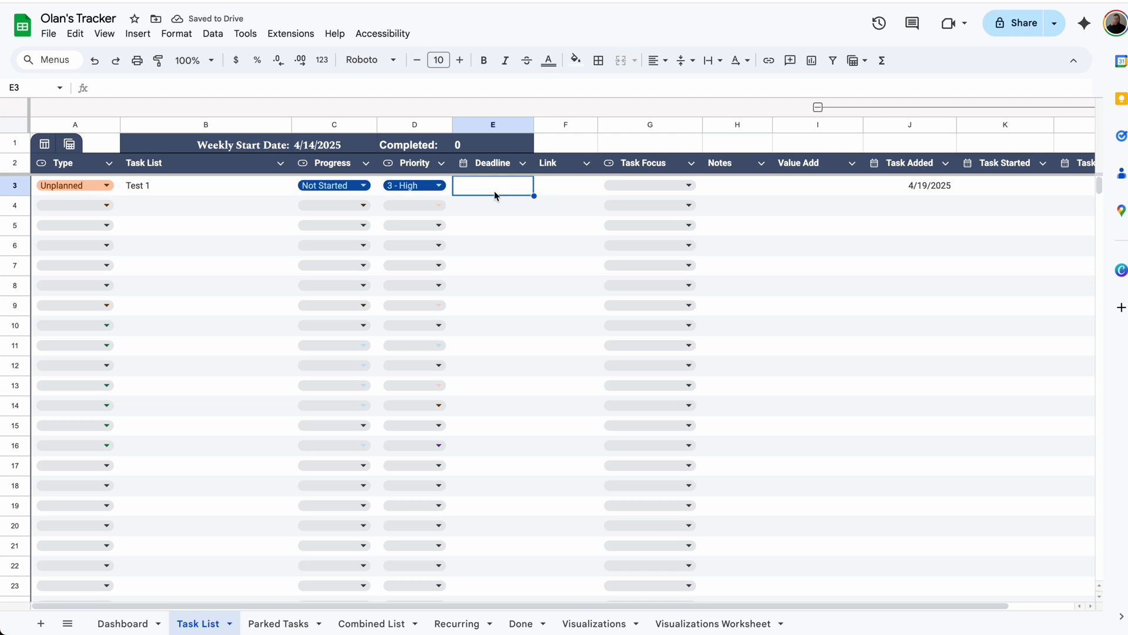
double_click(495, 192)
click(513, 288)
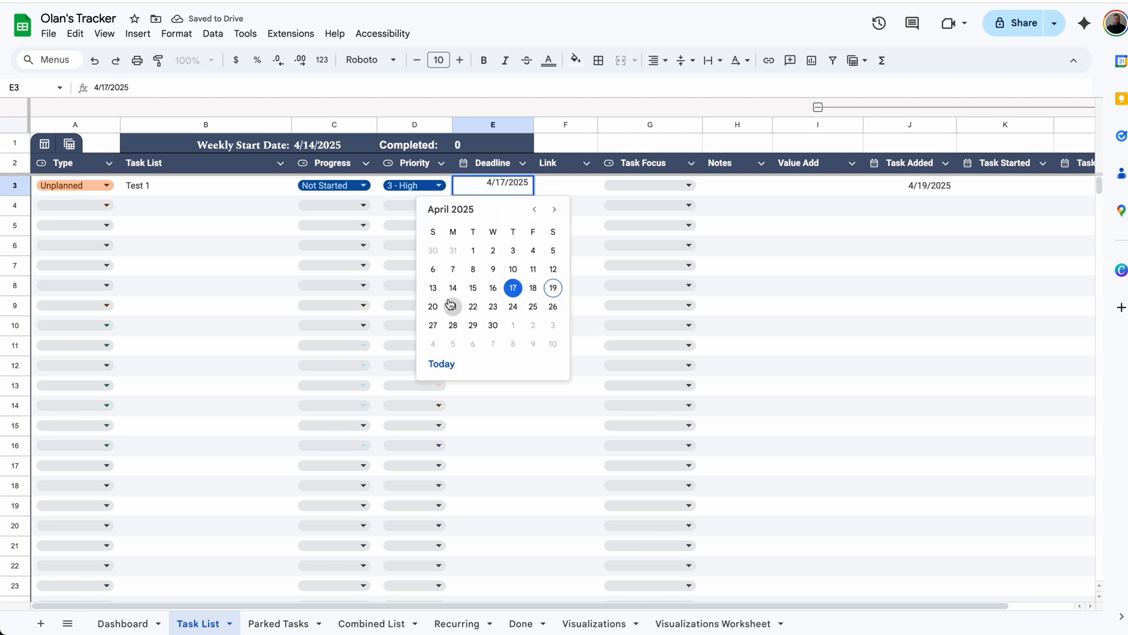
click(453, 306)
Step: Insert a file chip for "Upgraded Task Tracker Tutorial" in the Test 1 task's Link cell and preview the linked file
click(593, 188)
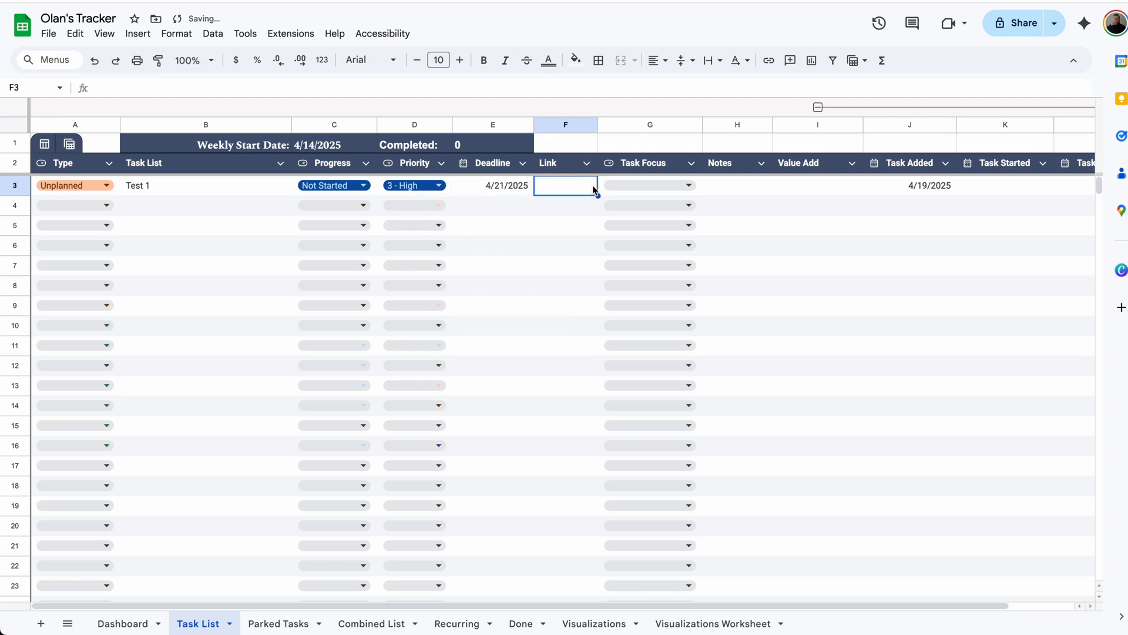
text(@tutorial)
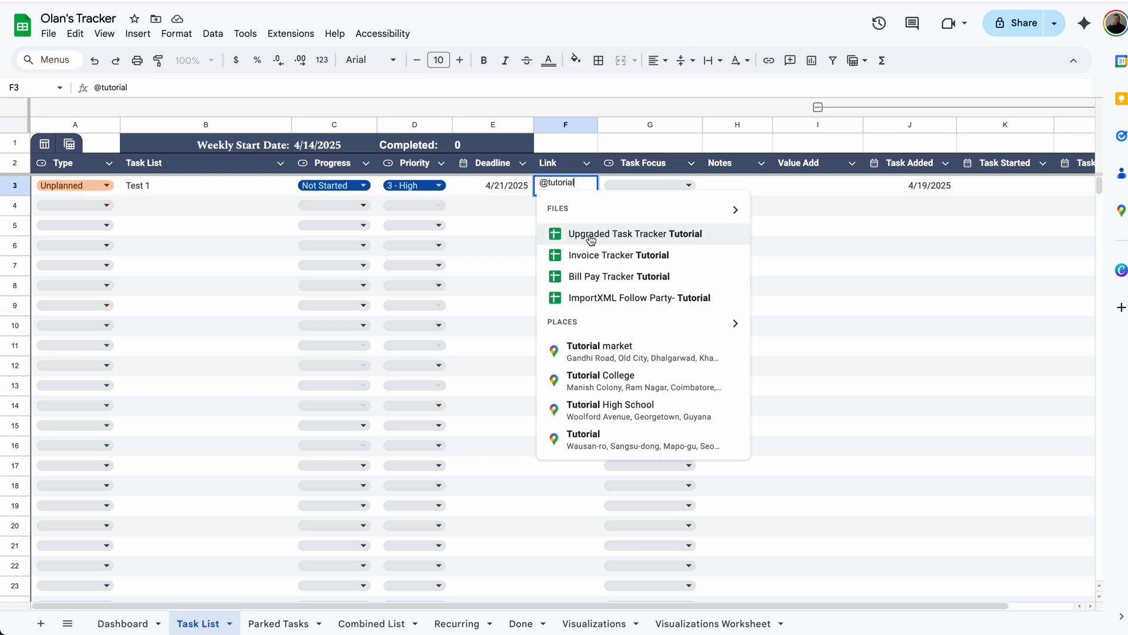
click(638, 238)
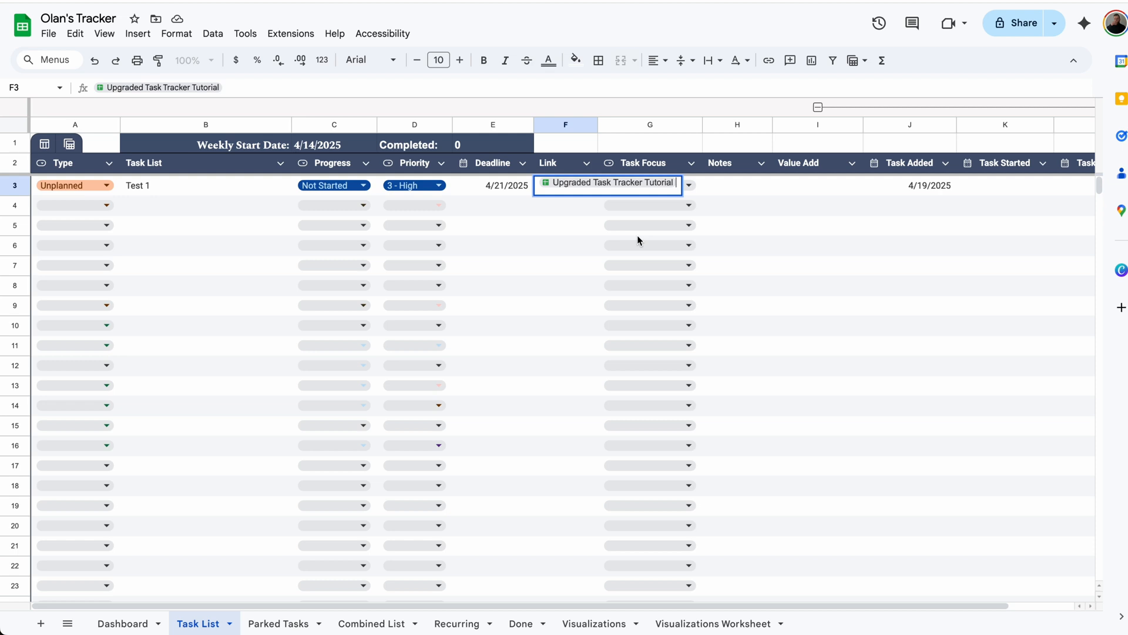
click(567, 212)
mouse_move(565, 183)
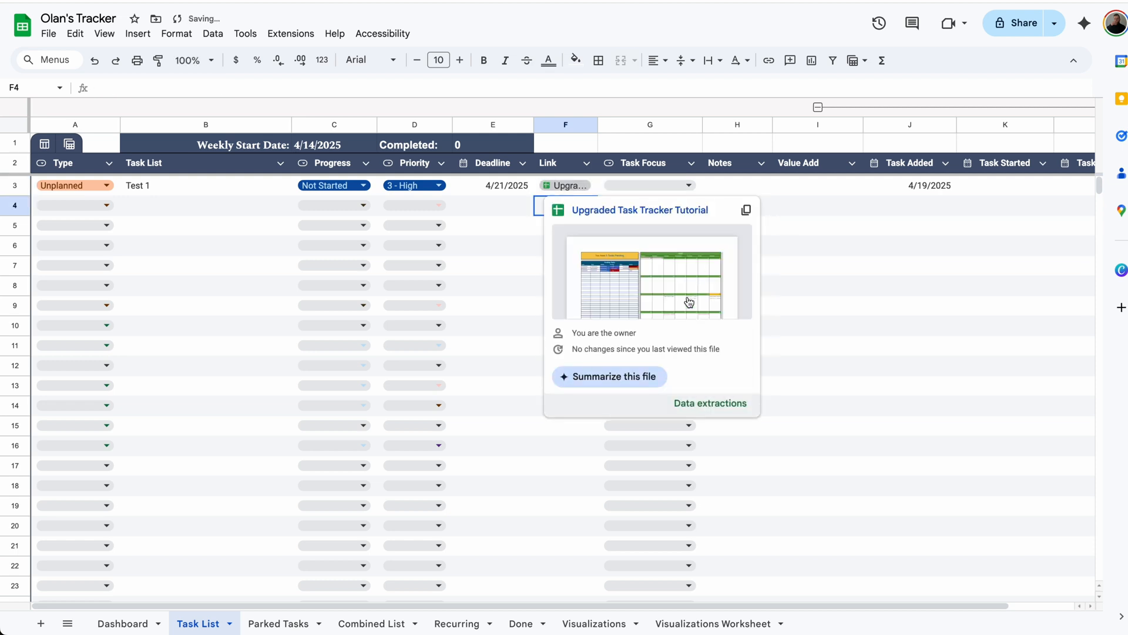
click(737, 206)
Step: Set the Test 1 task's Task Focus to Increased Efficiency and look over its empty Notes and Value Add cells
click(688, 185)
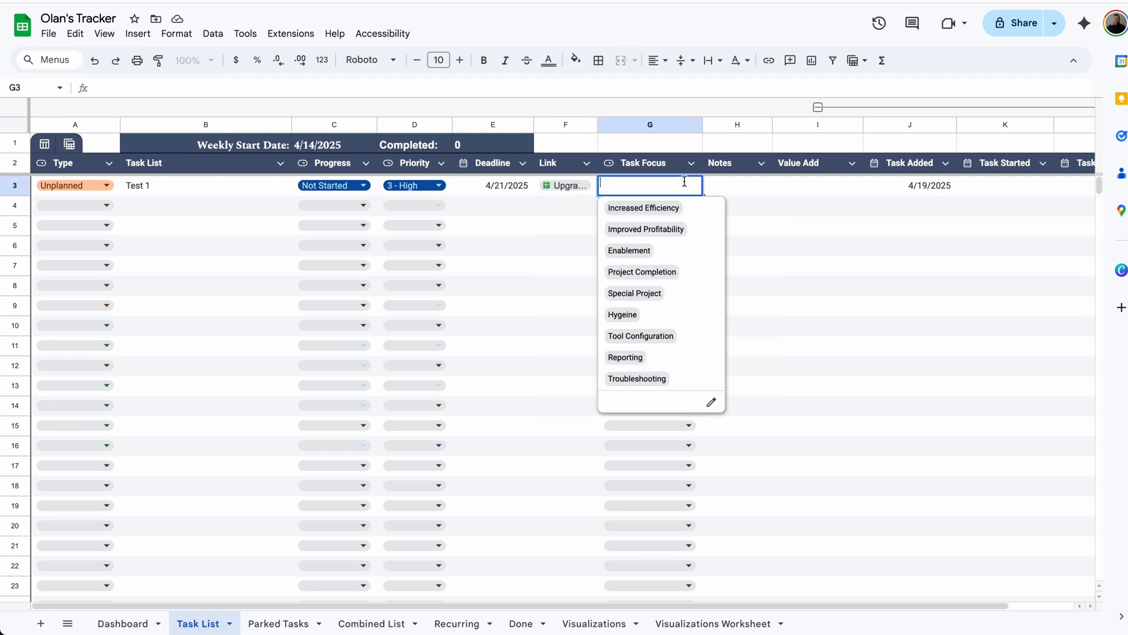
click(676, 216)
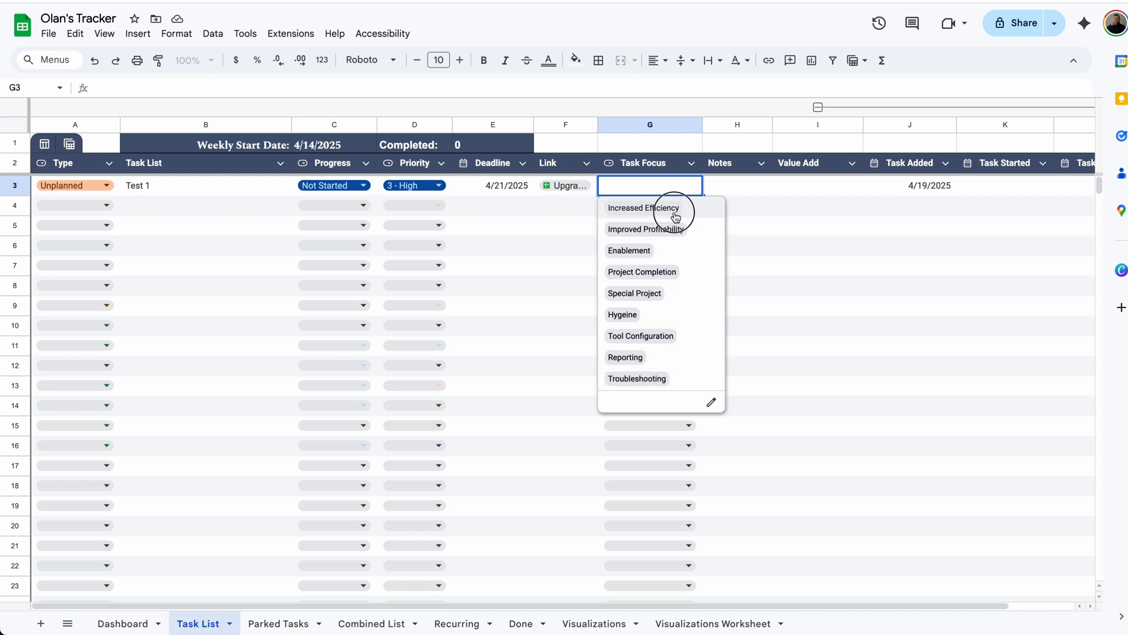
click(744, 189)
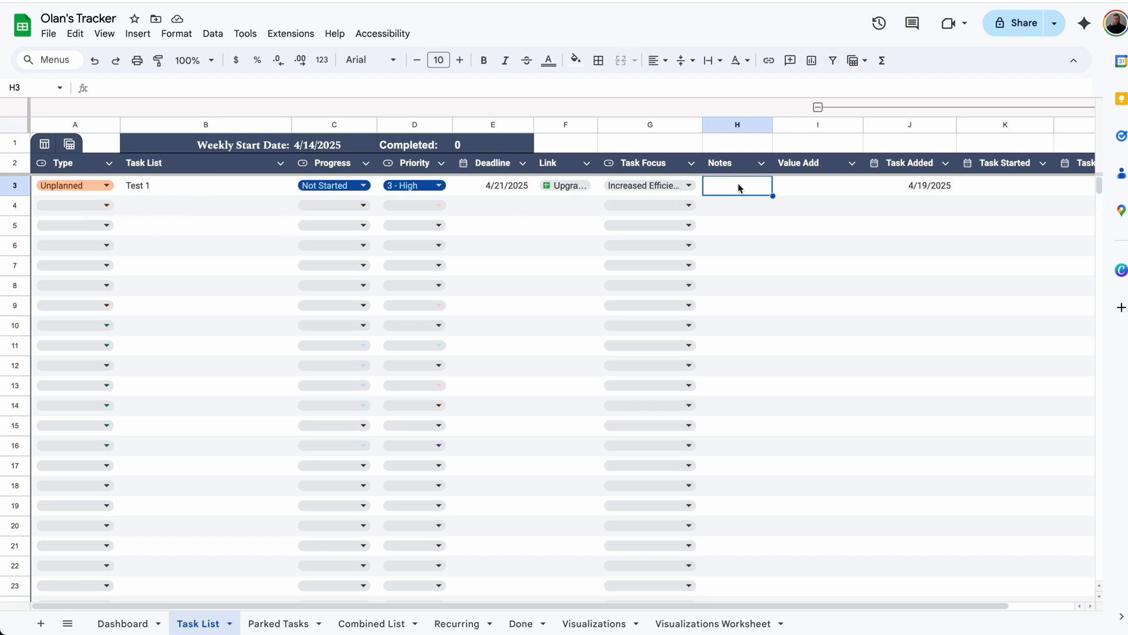
click(819, 194)
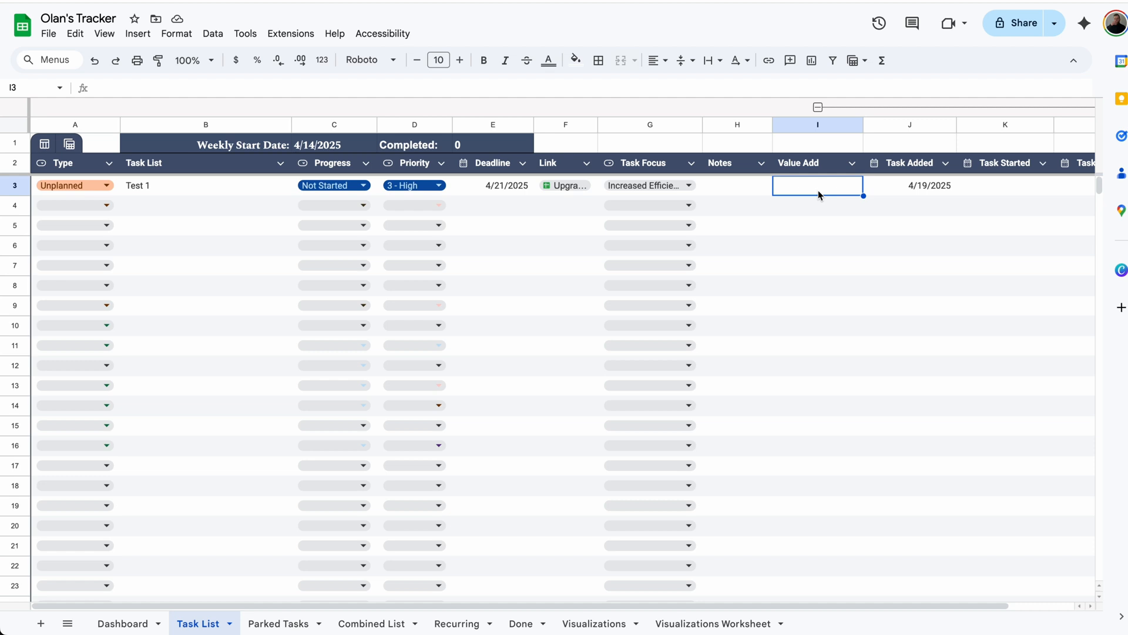
Step: Mark the Test 1 task as Pending, followed by Done, and check its Task Completed date
click(364, 185)
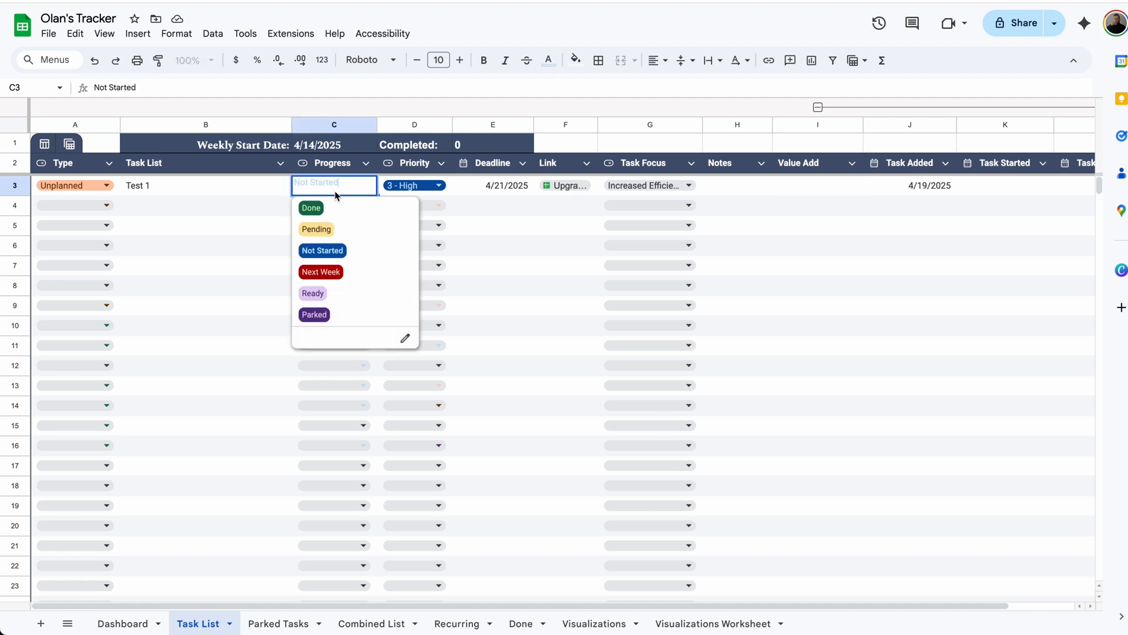
click(318, 227)
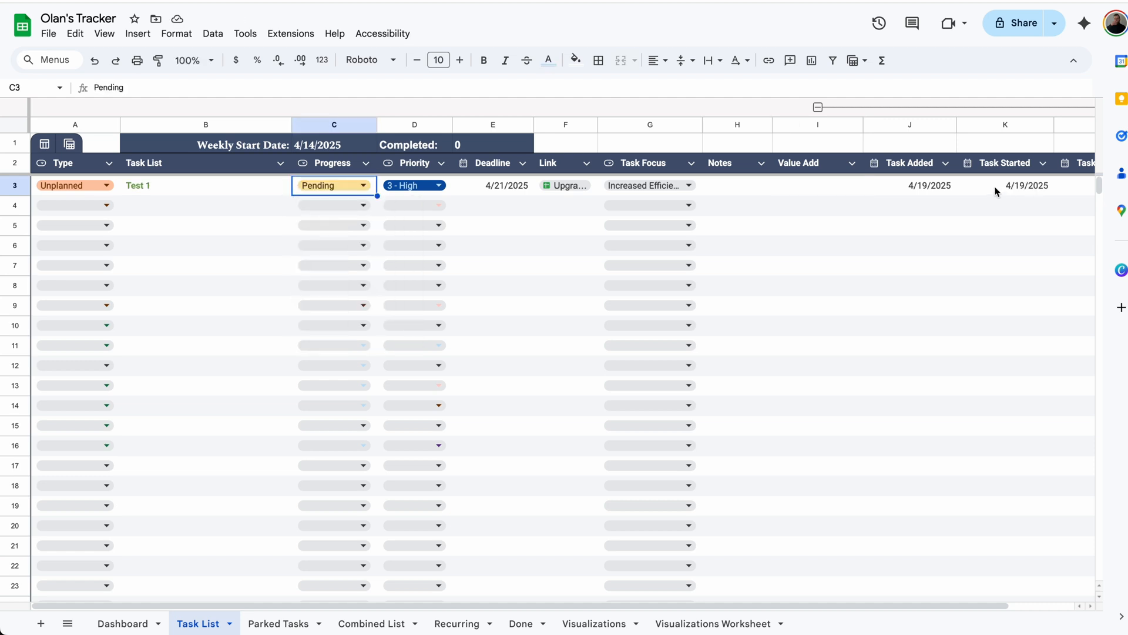
click(363, 185)
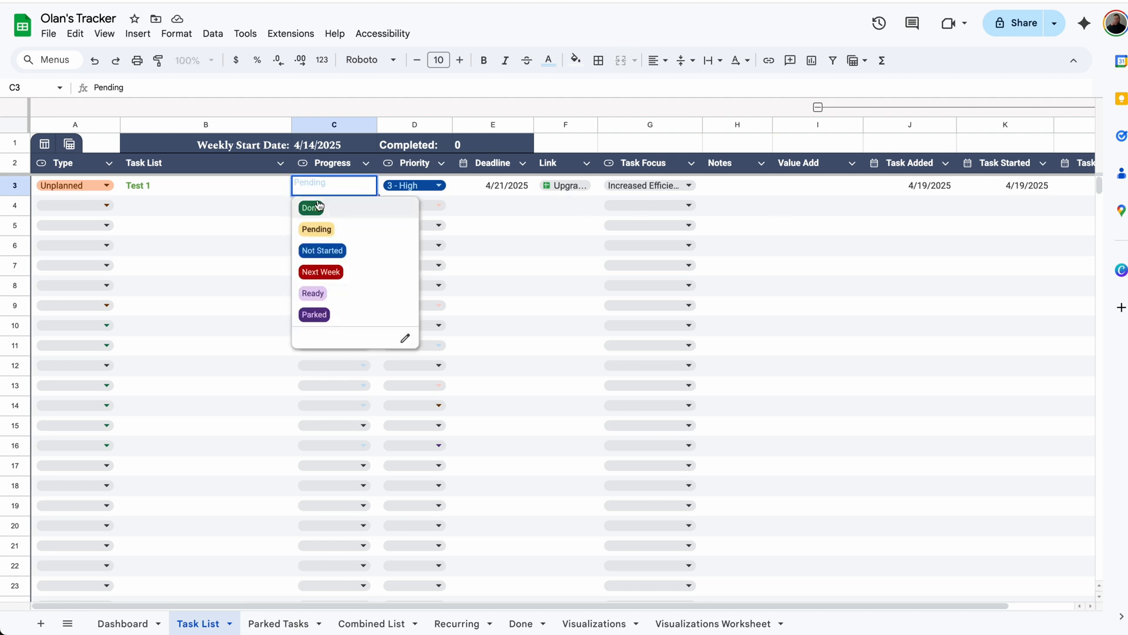
click(311, 208)
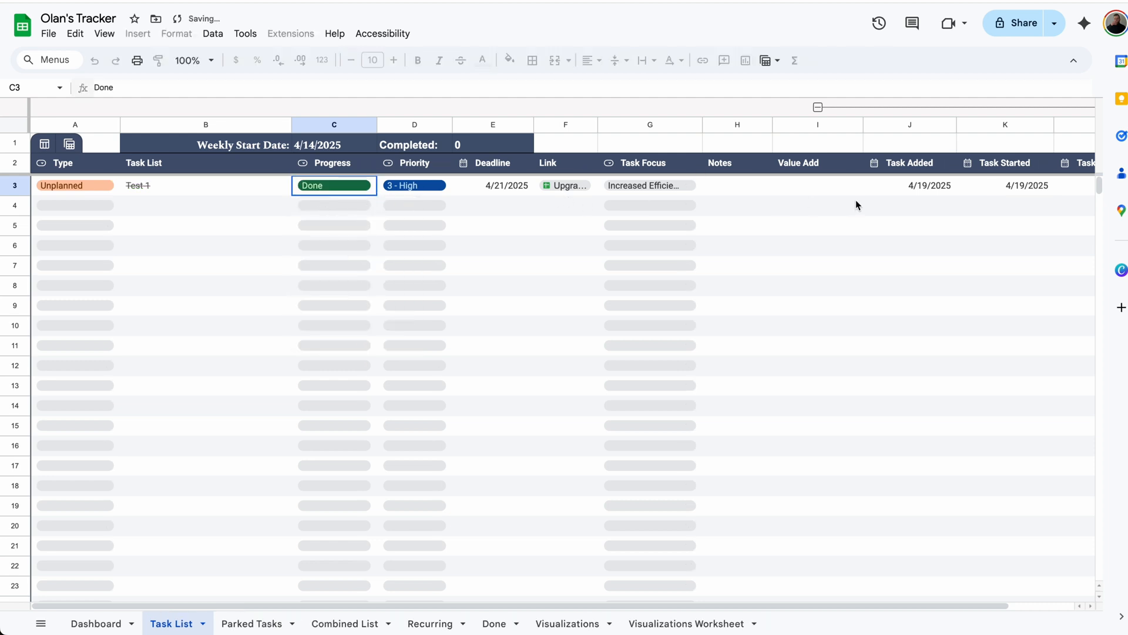
scroll(855, 200, right, 2)
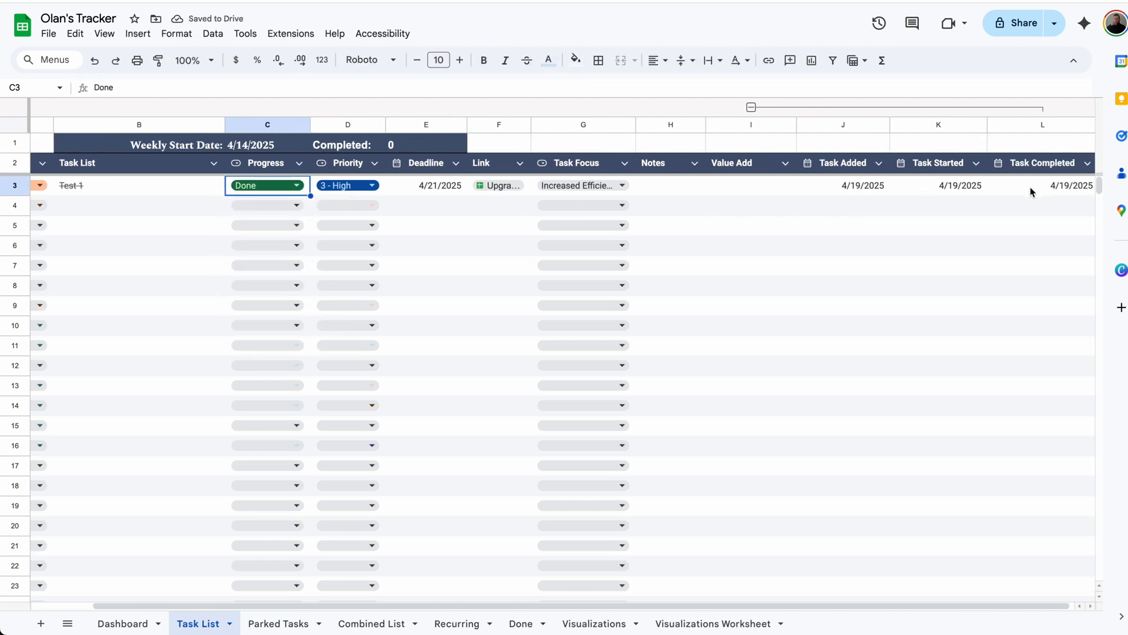
Step: Look up the completed Test 1 task and its deadline on the Done sheet
scroll(1031, 187, left, 2)
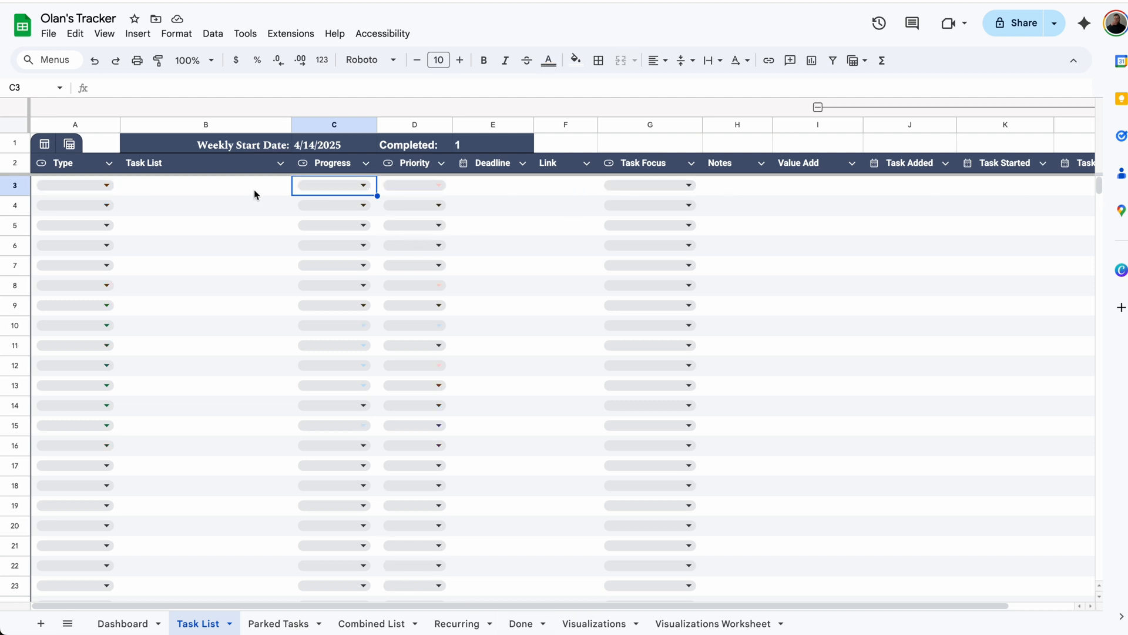
click(519, 623)
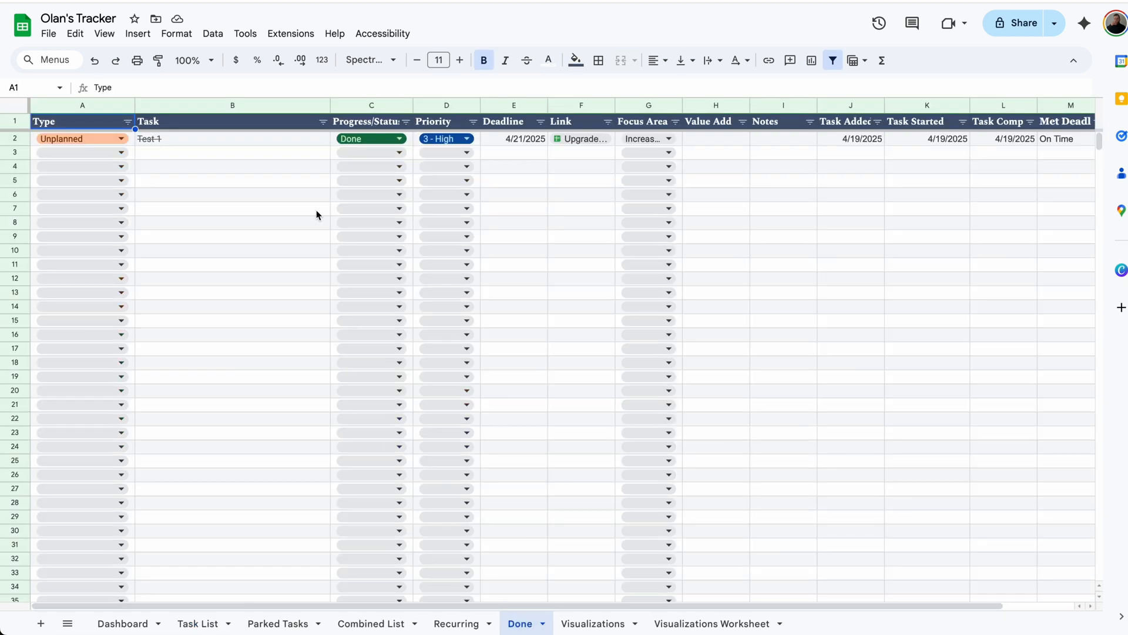
click(258, 145)
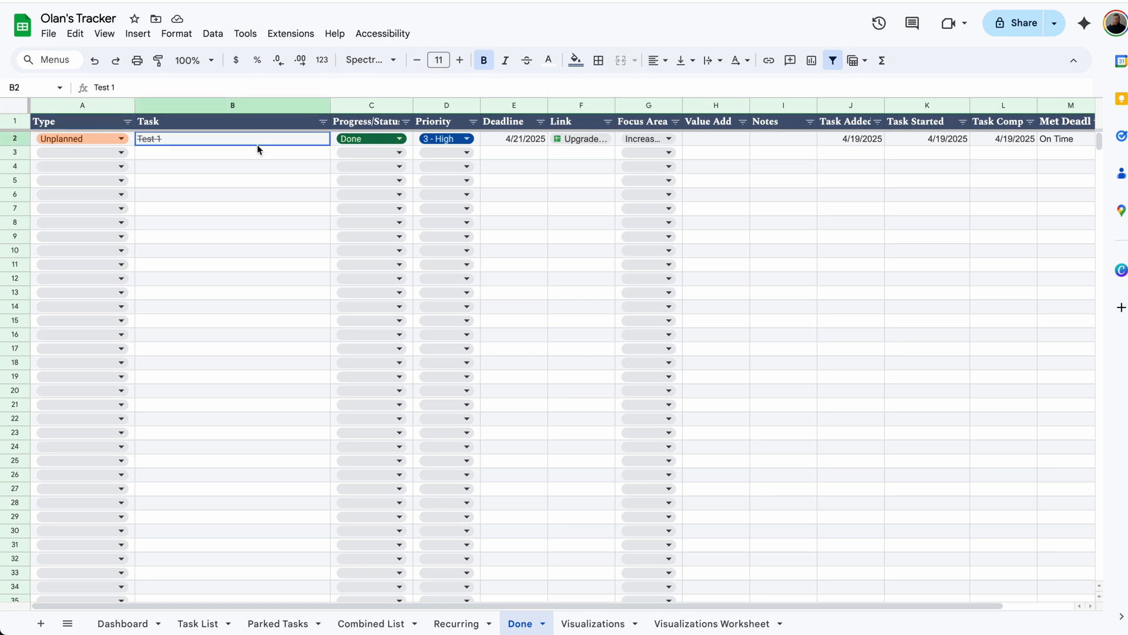
click(502, 141)
Step: Browse the months in cell A1's date picker on the Visualizations Worksheet and view the completion charts on the Visualizations sheet
click(717, 624)
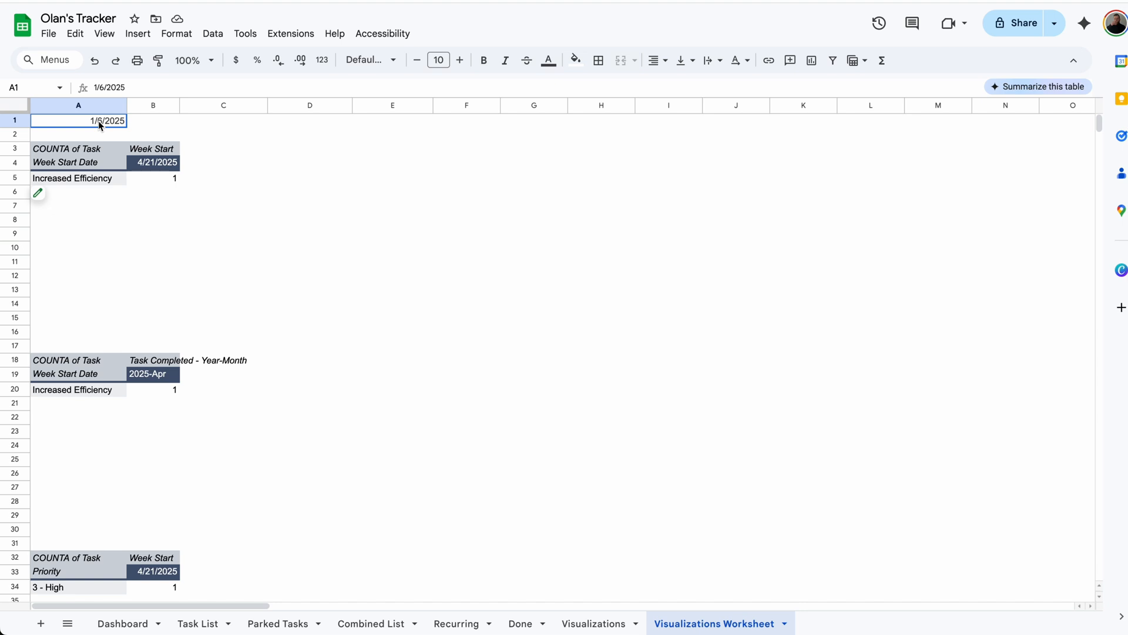
double_click(99, 121)
click(140, 143)
click(140, 142)
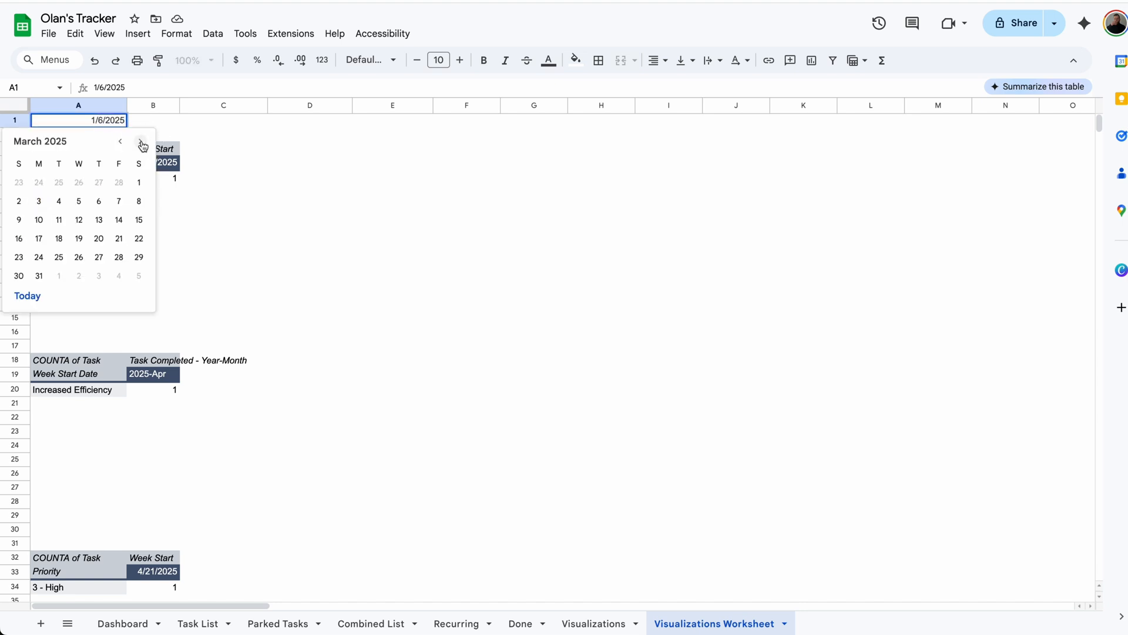
click(141, 143)
click(114, 123)
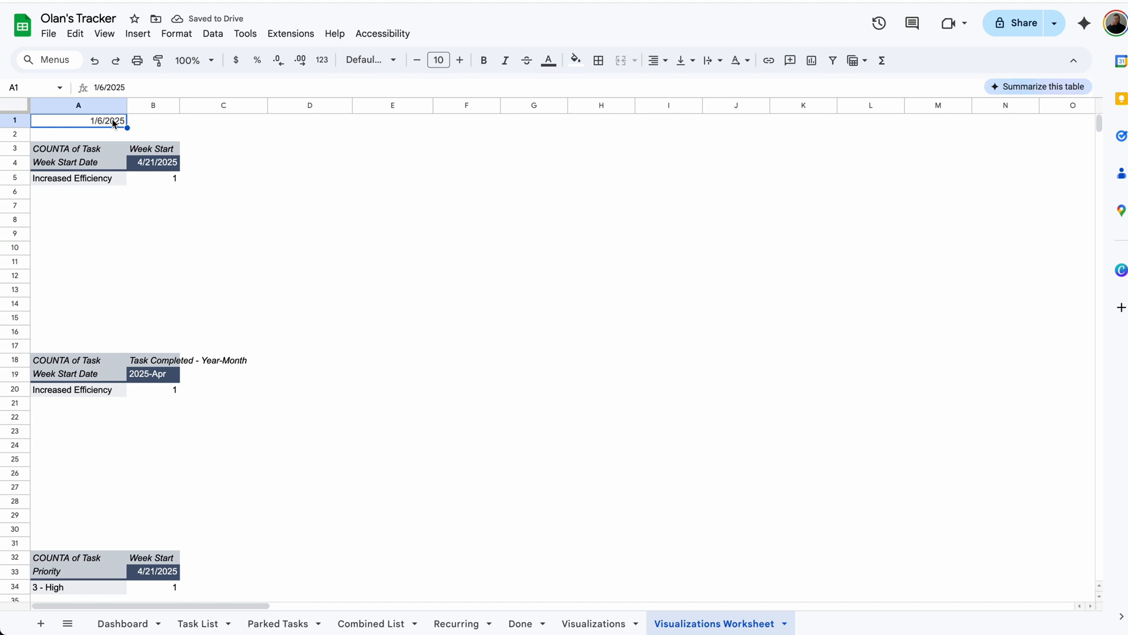
click(567, 622)
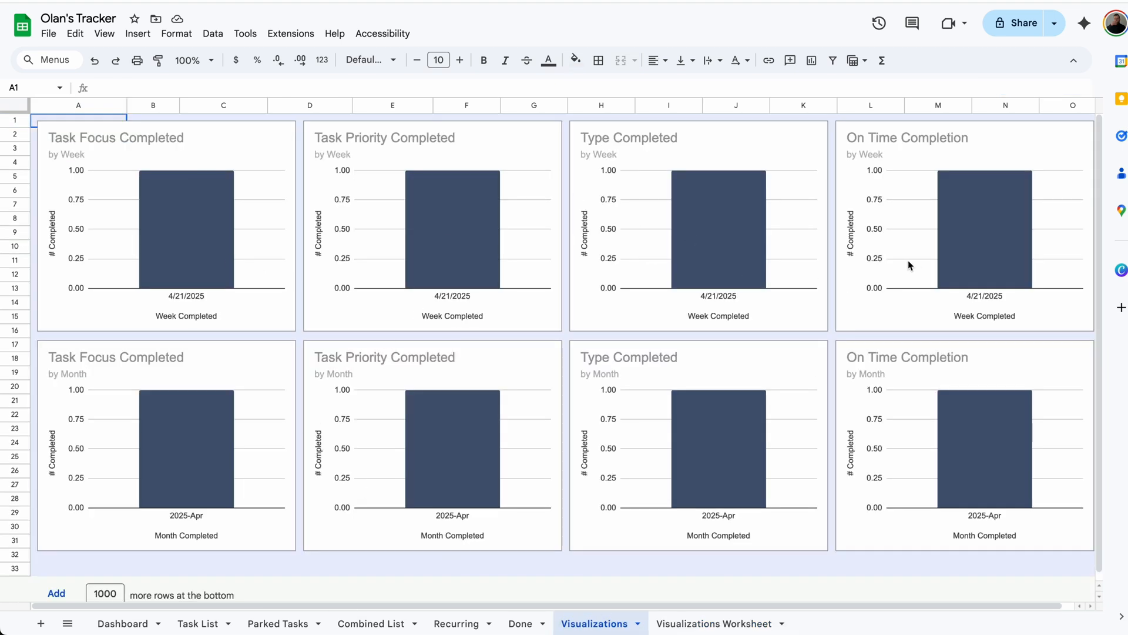
Step: Examine the Test 1 task's Met Deadline, Week Start and Task Completed values on the Done sheet
click(513, 621)
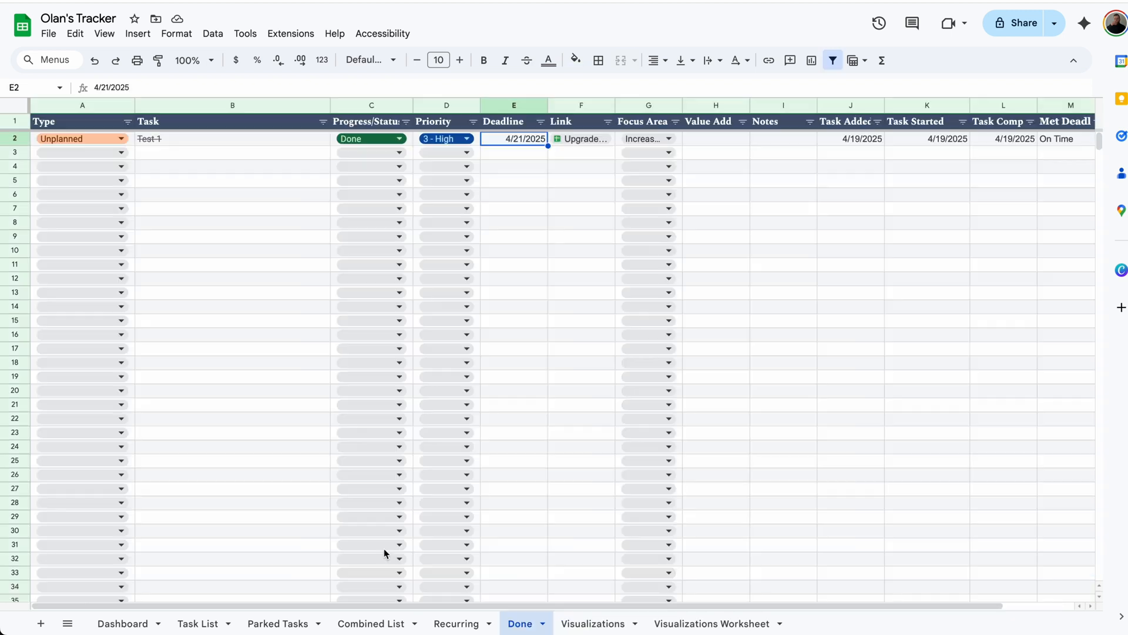
scroll(657, 131, right, 2)
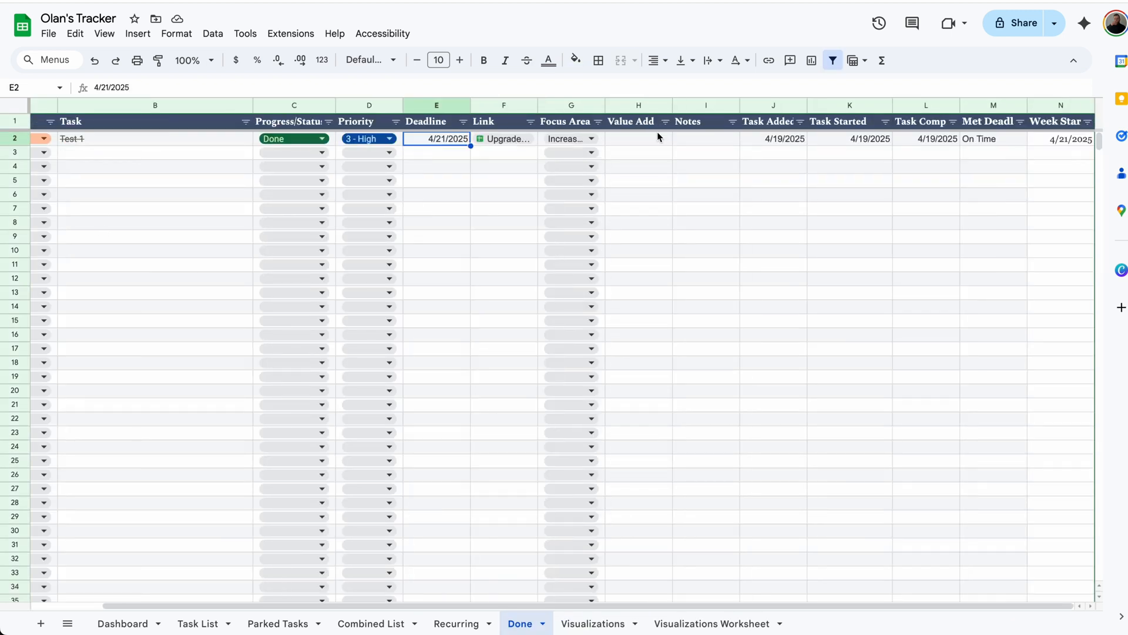
click(986, 141)
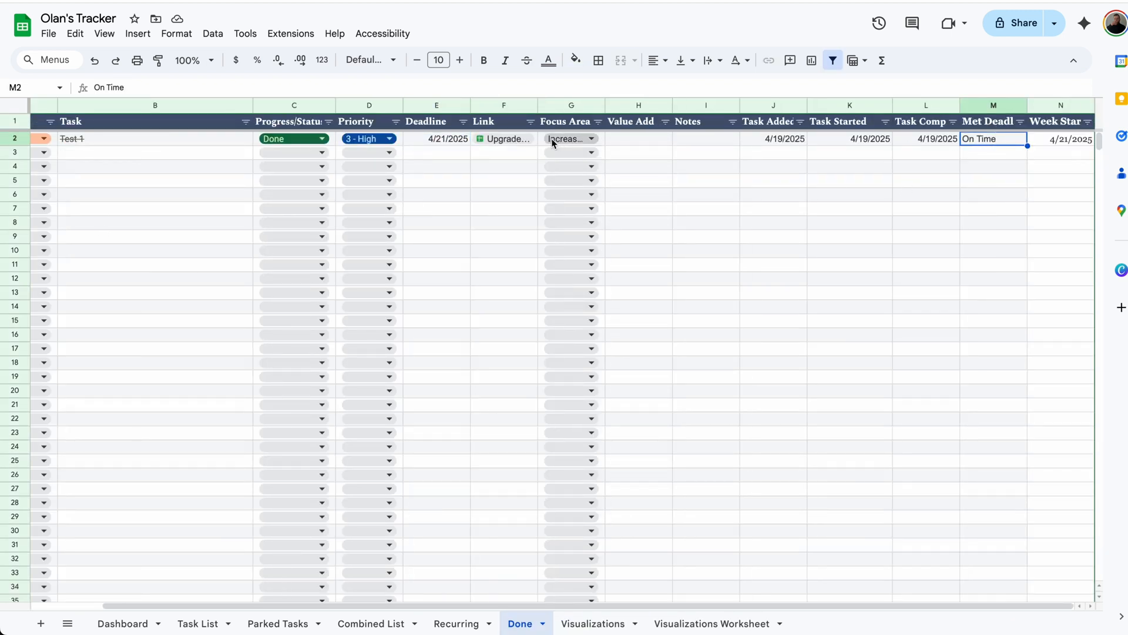
click(1061, 141)
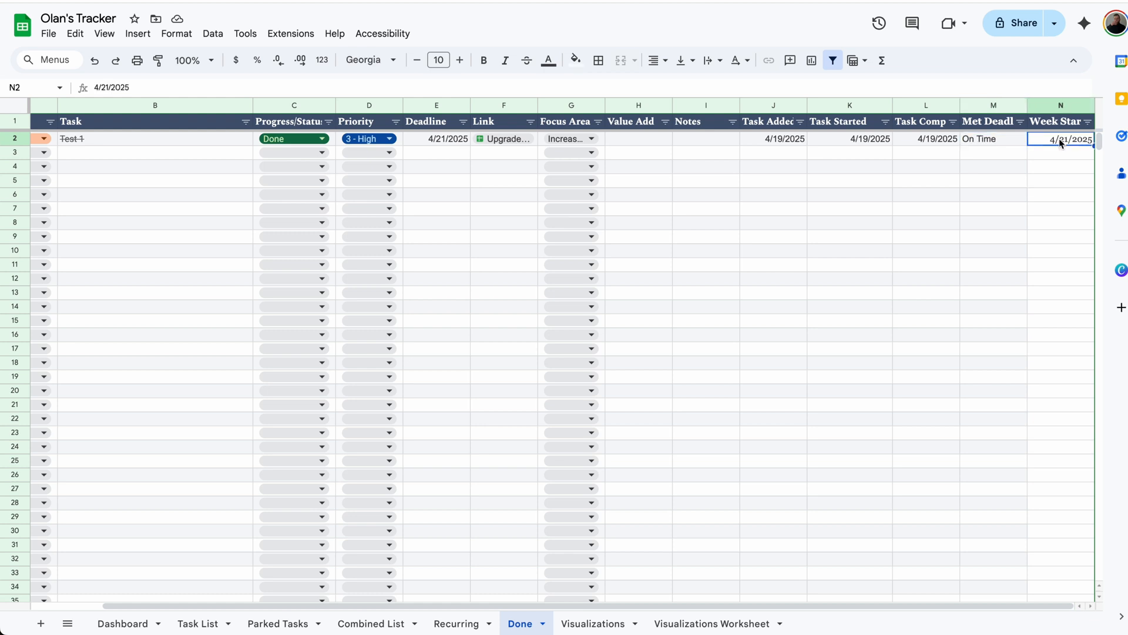
double_click(921, 138)
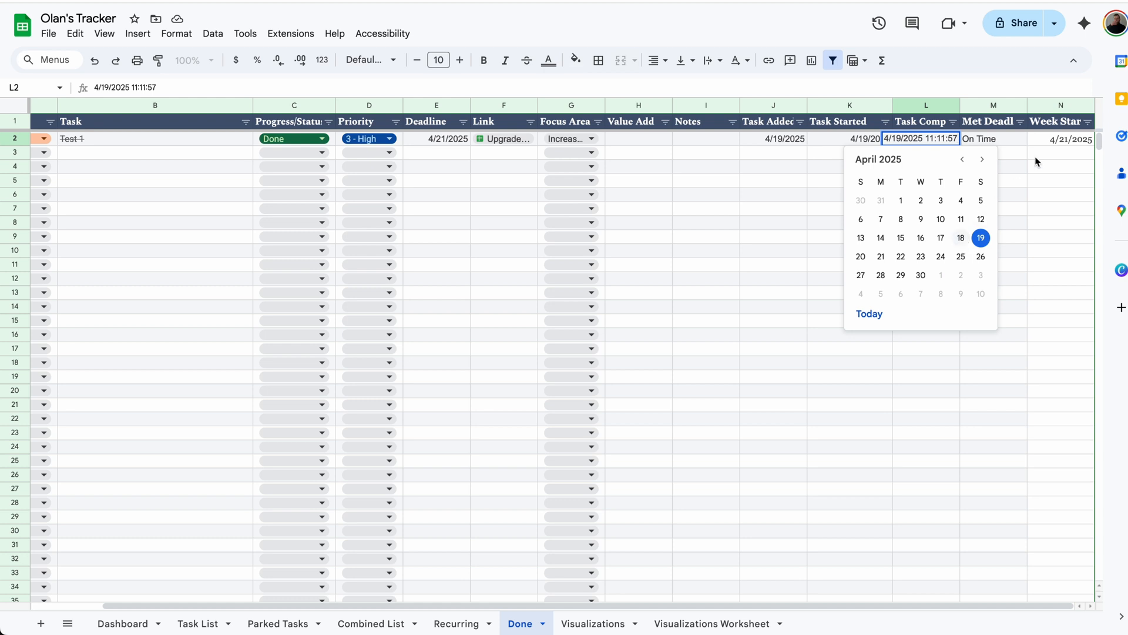
click(1061, 141)
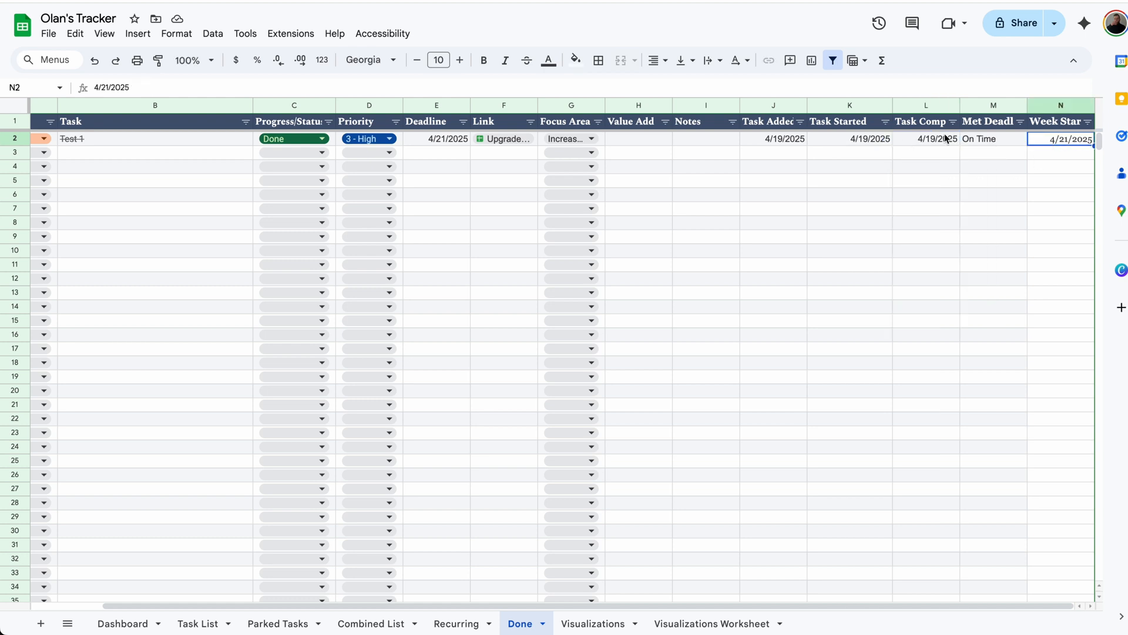
Step: Look over the Frequency and Day Threshold table on the Recurring sheet
click(455, 622)
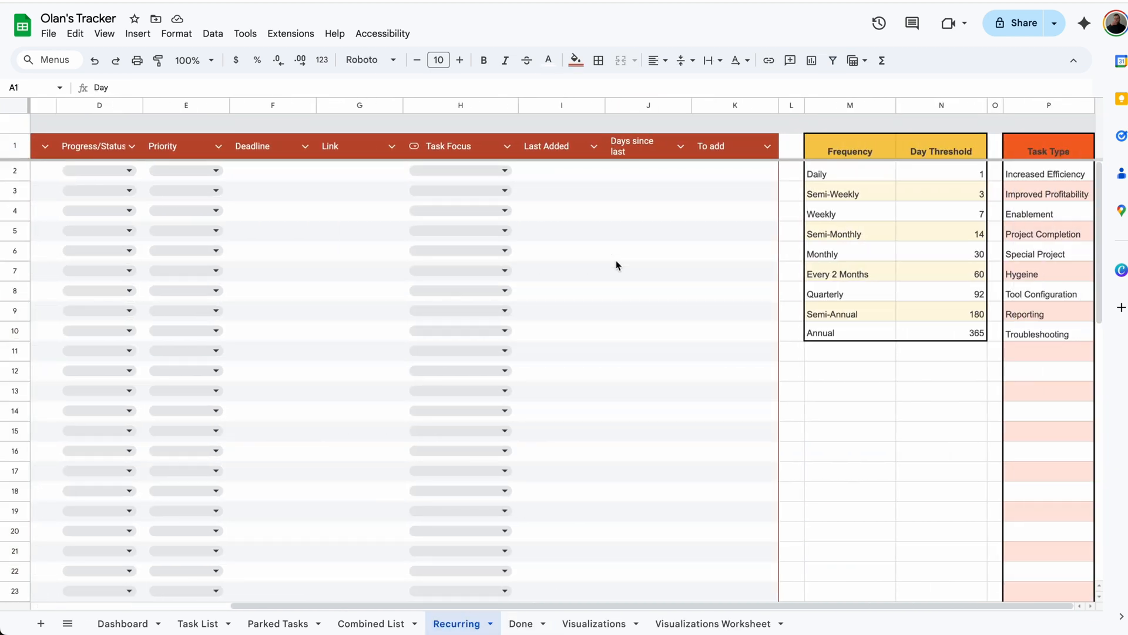
click(851, 176)
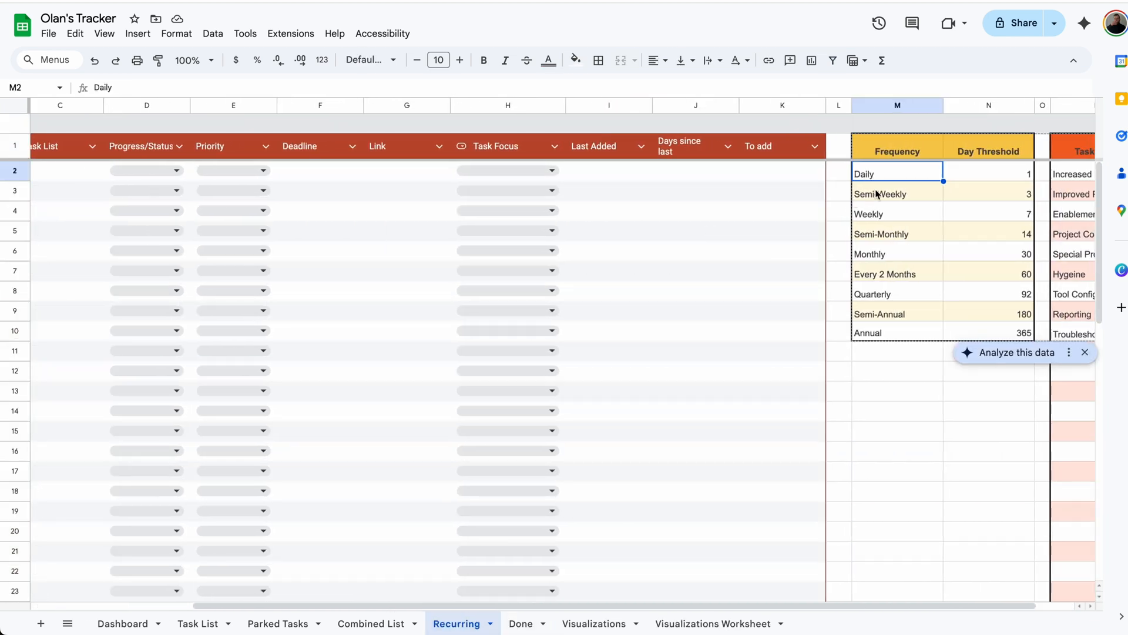
scroll(887, 186, right, 2)
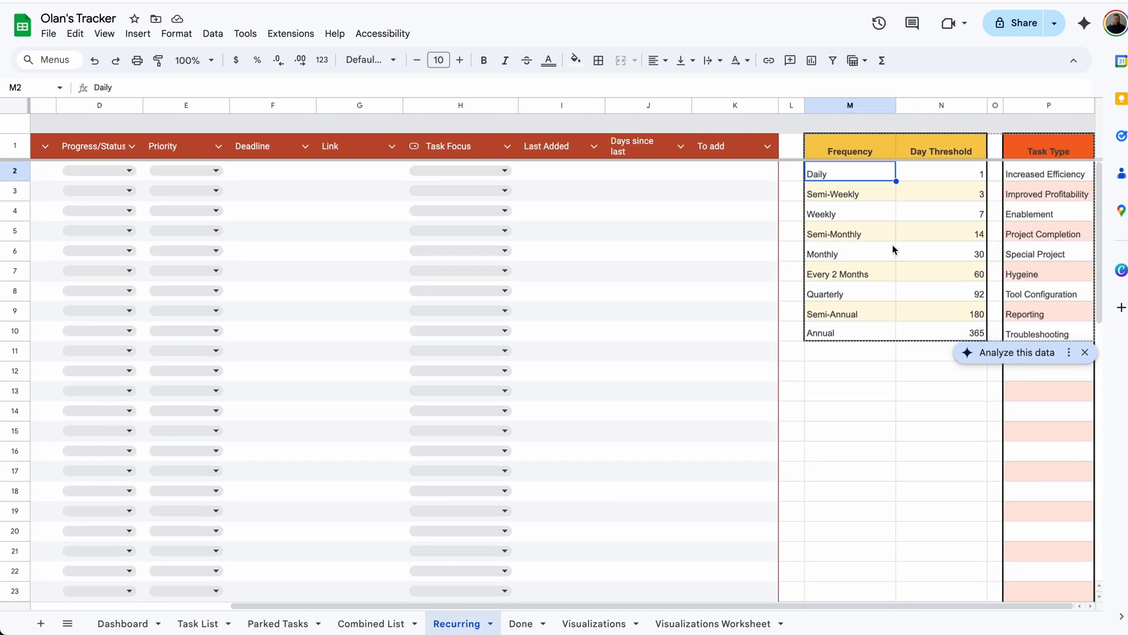
Step: Replace the Increased Efficiency entry in the Task Type list with Test
click(1062, 175)
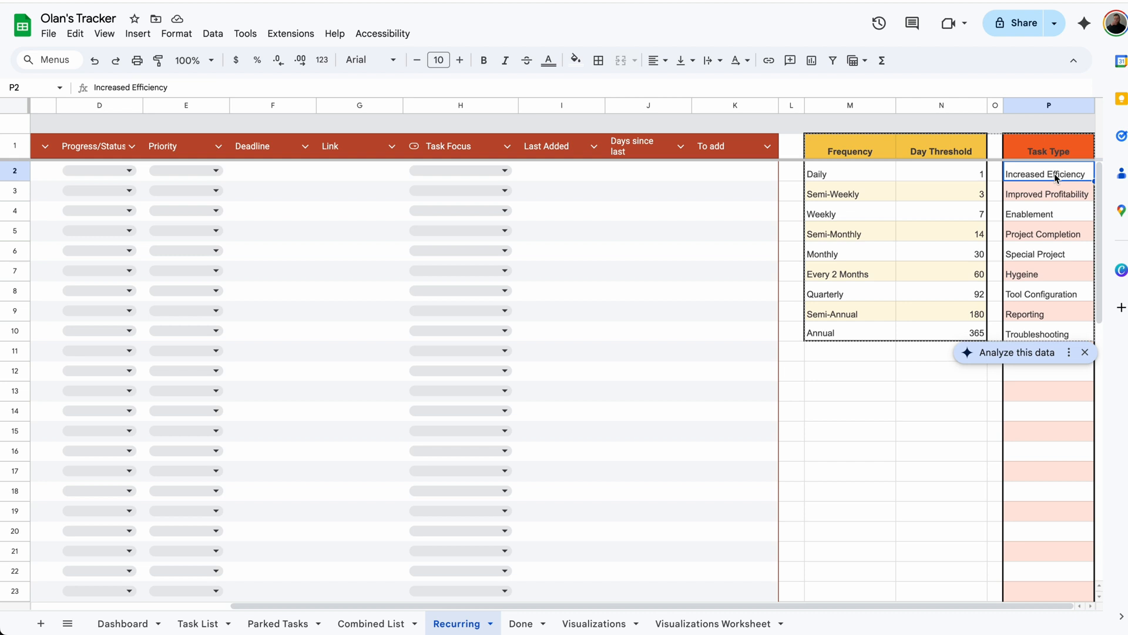
text(Test)
key(Return)
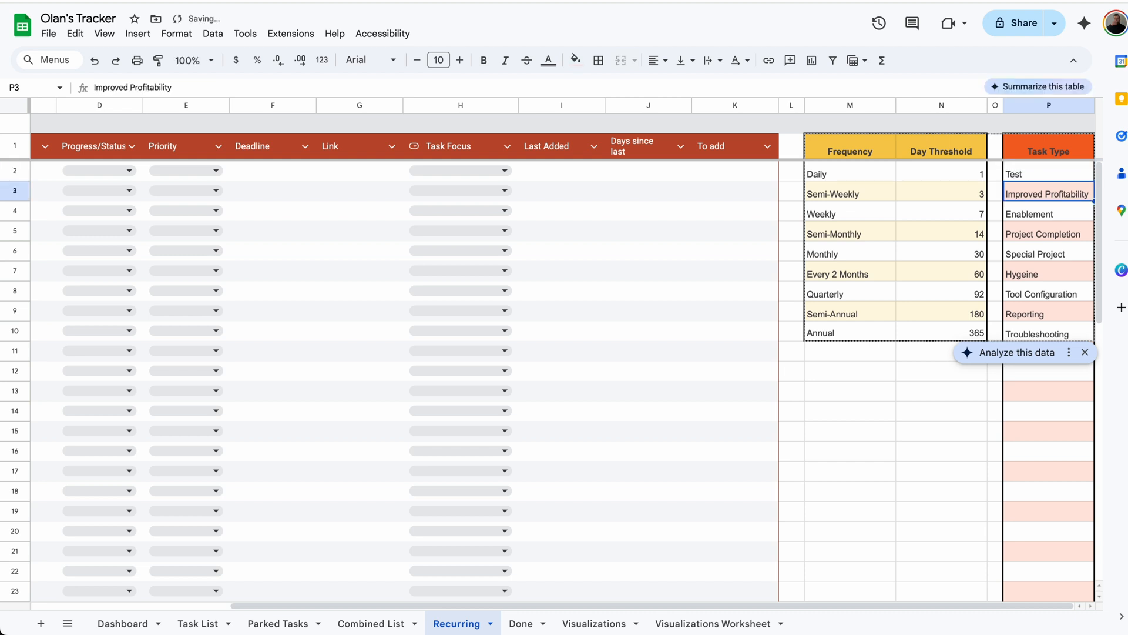
key(Up)
Step: Check the Task Focus options on the Task List sheet and review the full Task Type column on the Recurring sheet
click(199, 623)
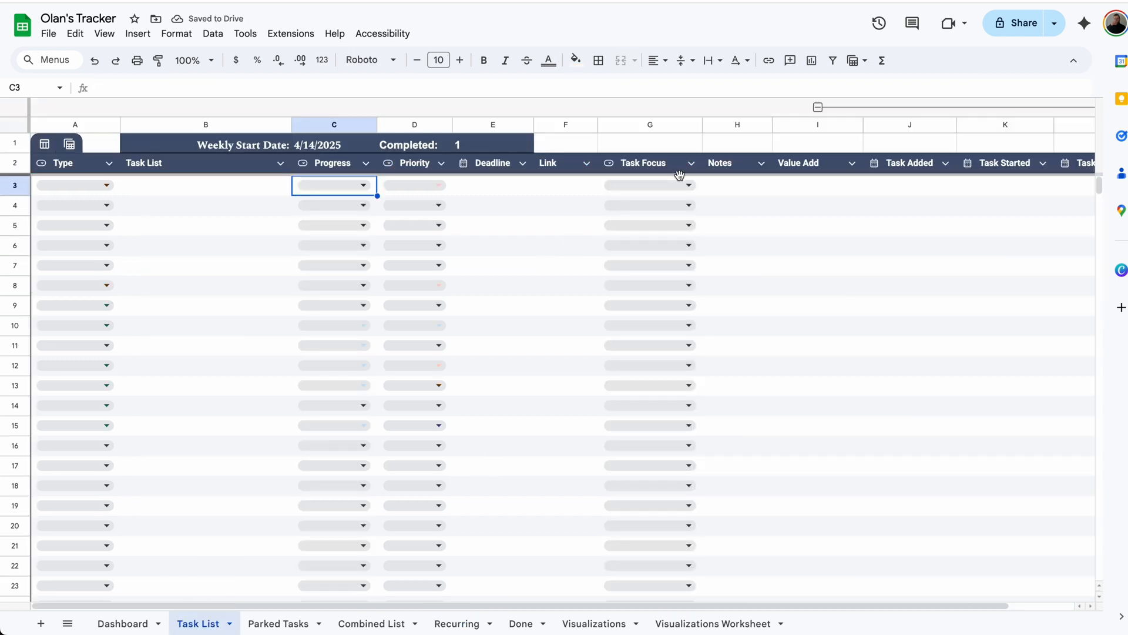
click(676, 184)
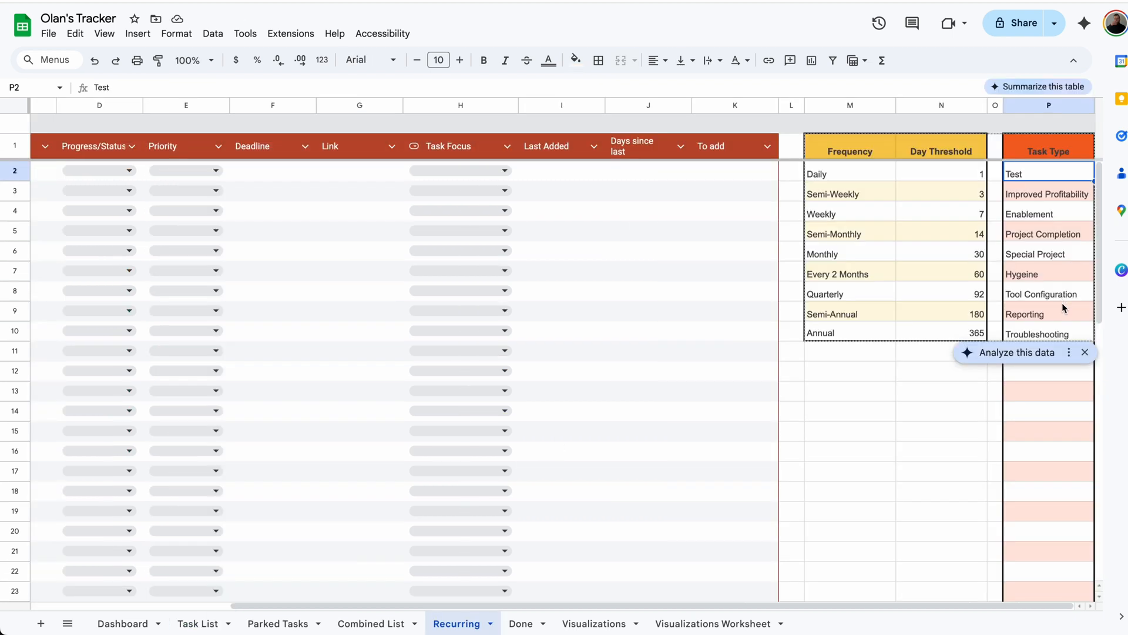
scroll(1084, 407, down, 10)
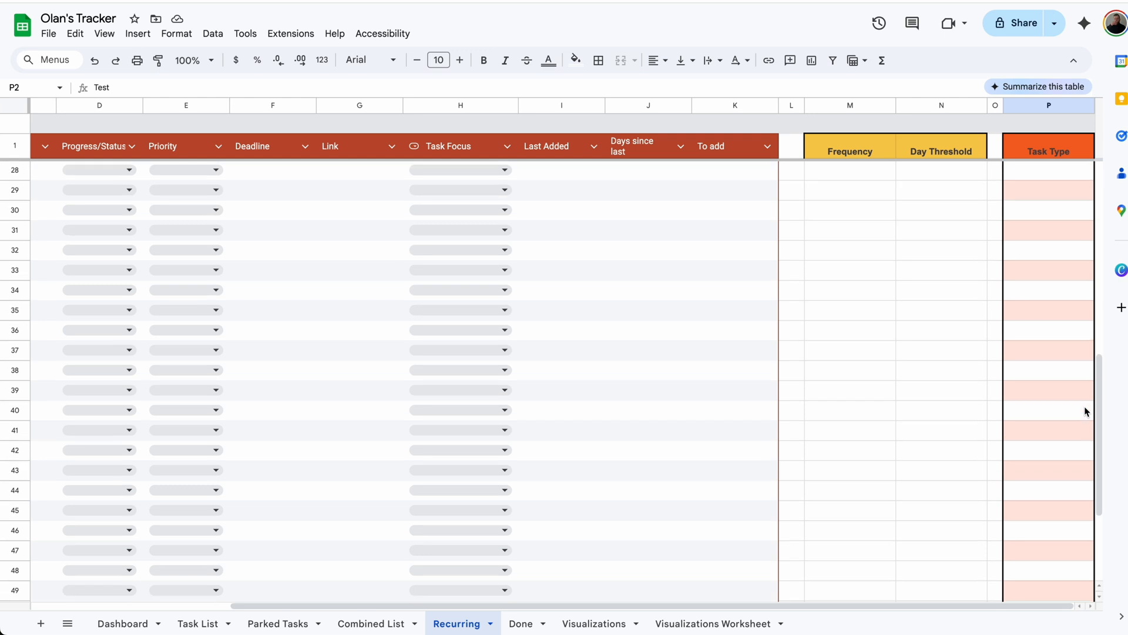
scroll(1084, 407, up, 10)
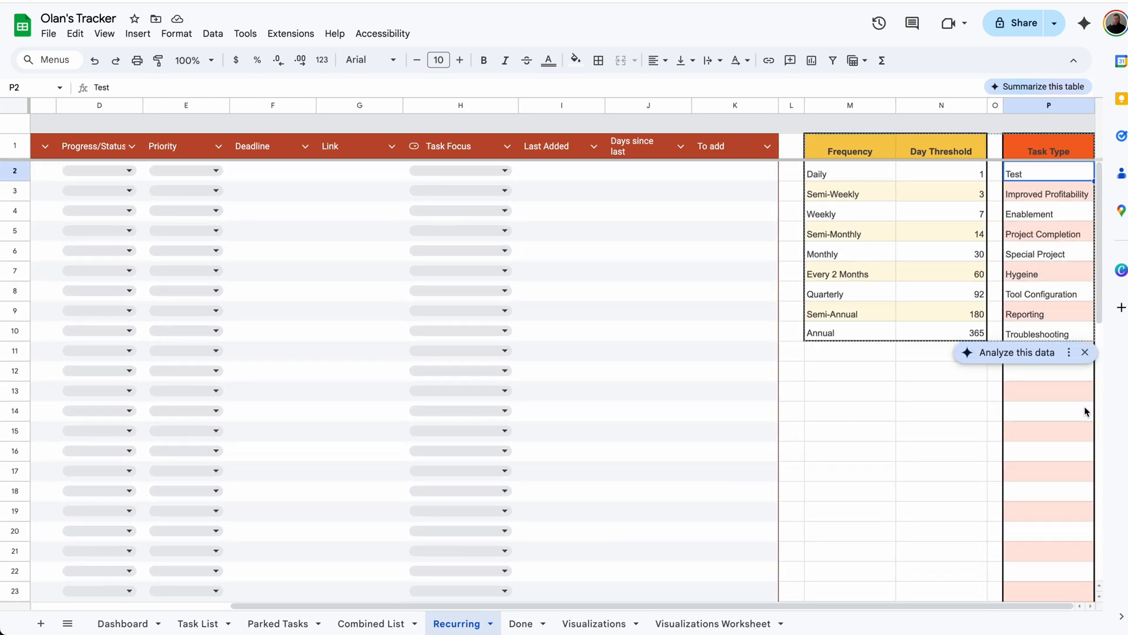
click(1074, 376)
click(1069, 353)
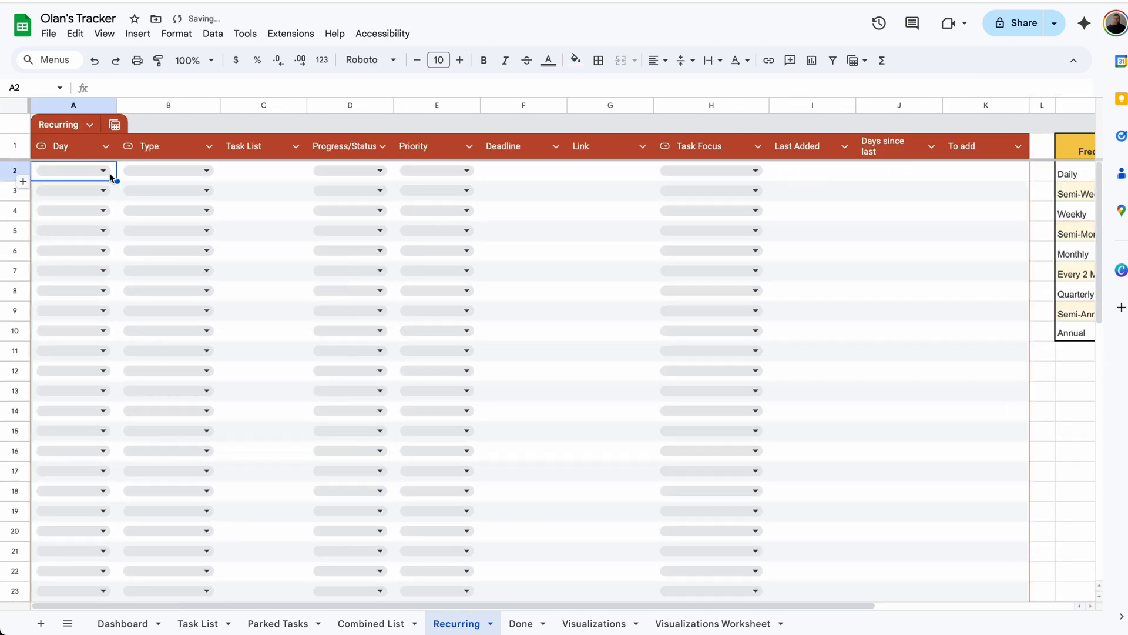
Step: Start a Clean inbox task in the first row of the Recurring table with Day set to Daily and Type set to Recurring
click(96, 171)
click(86, 190)
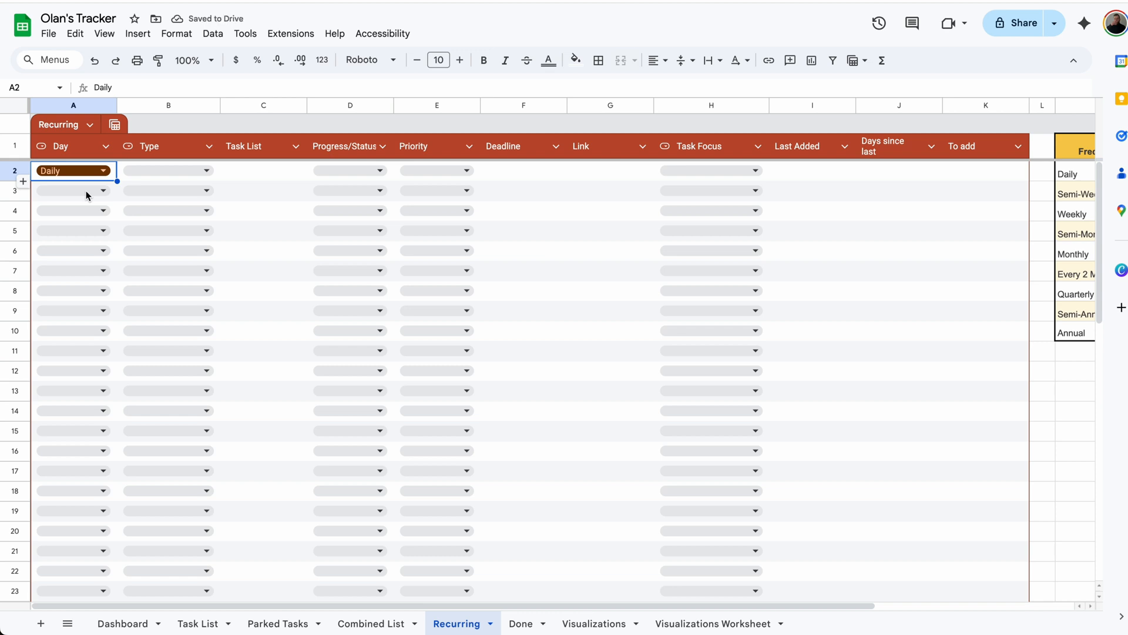
click(128, 171)
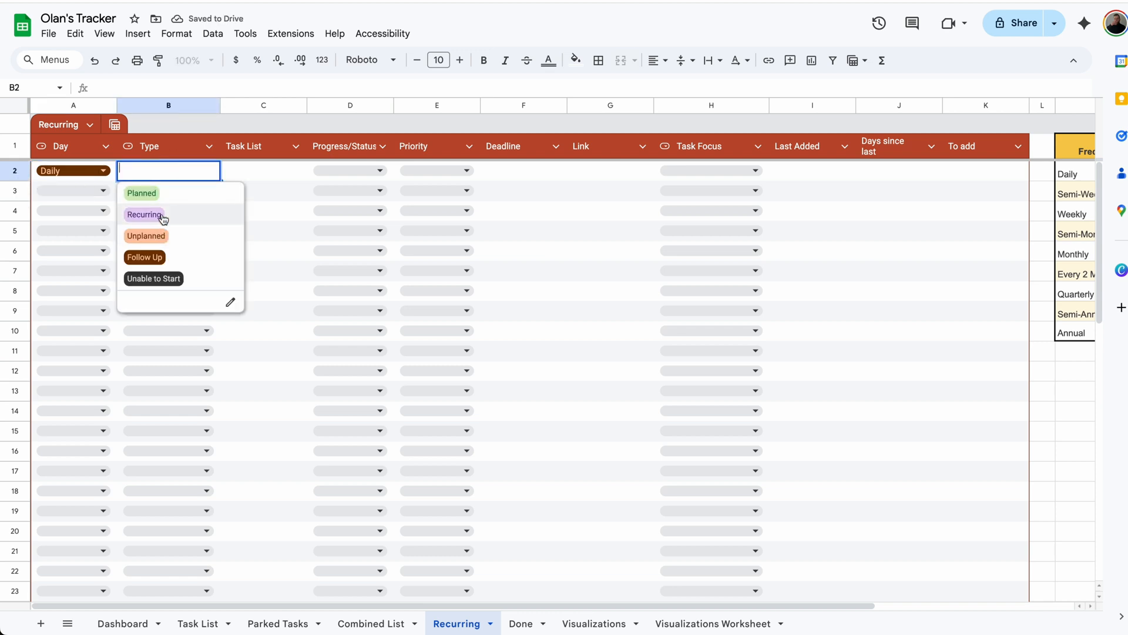
click(155, 215)
click(290, 172)
text(Clean inbox)
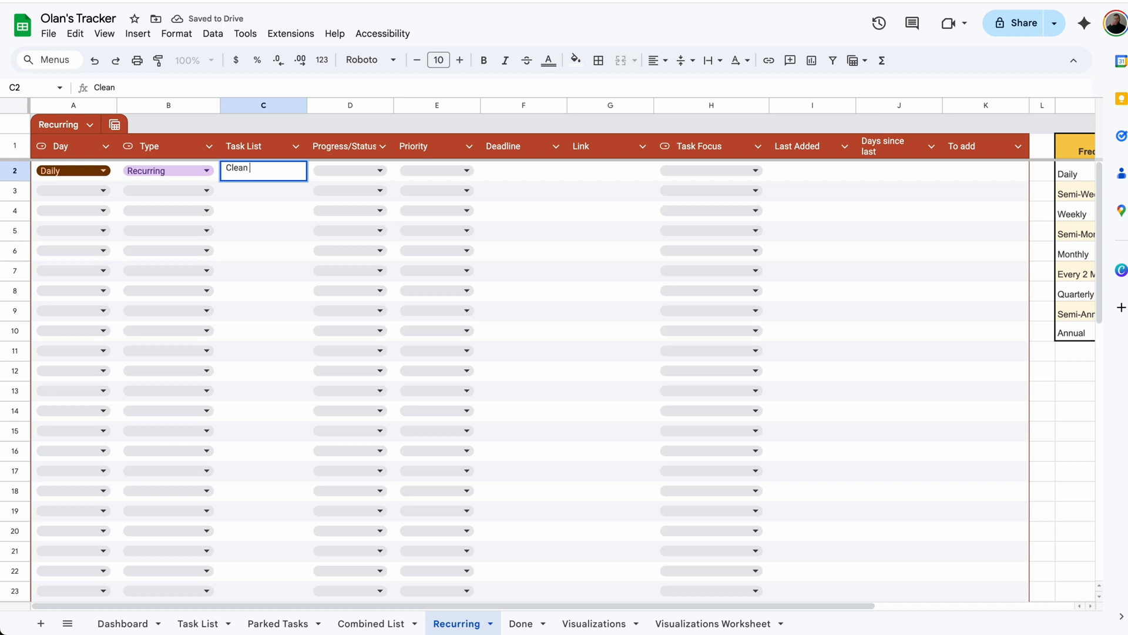
Step: Set the Clean inbox task's status to Not Started and its priority to 1 - Recurring
click(371, 170)
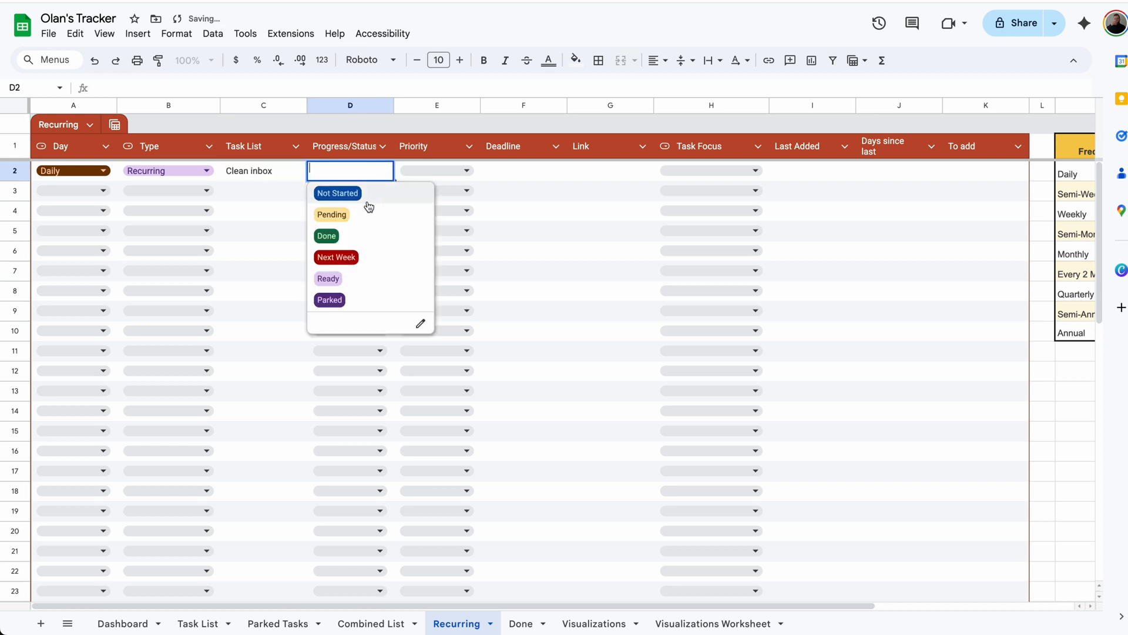
click(368, 206)
click(465, 171)
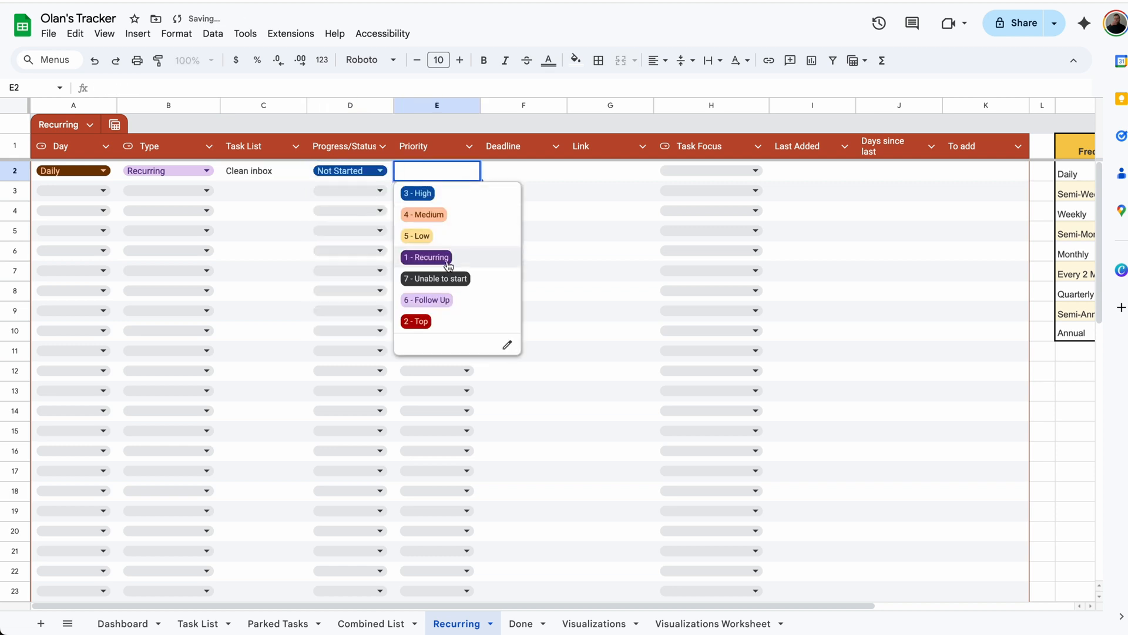
click(445, 261)
Step: Enter the formula =TODAY() as the Clean inbox task's deadline and check its cell
click(527, 174)
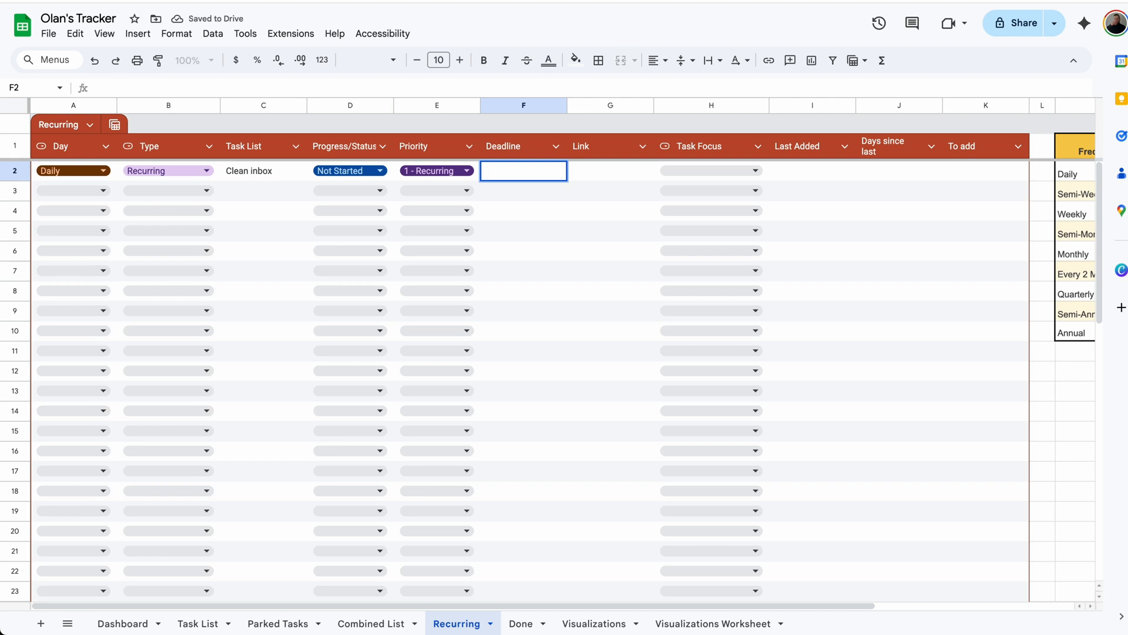
text(=T)
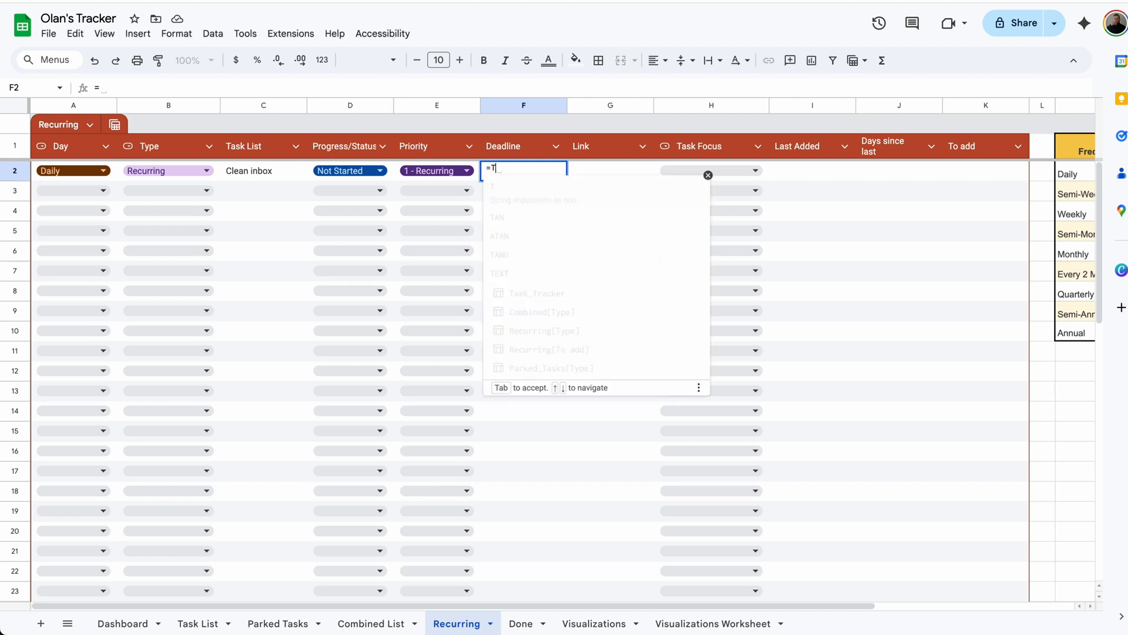
text(ODAY())
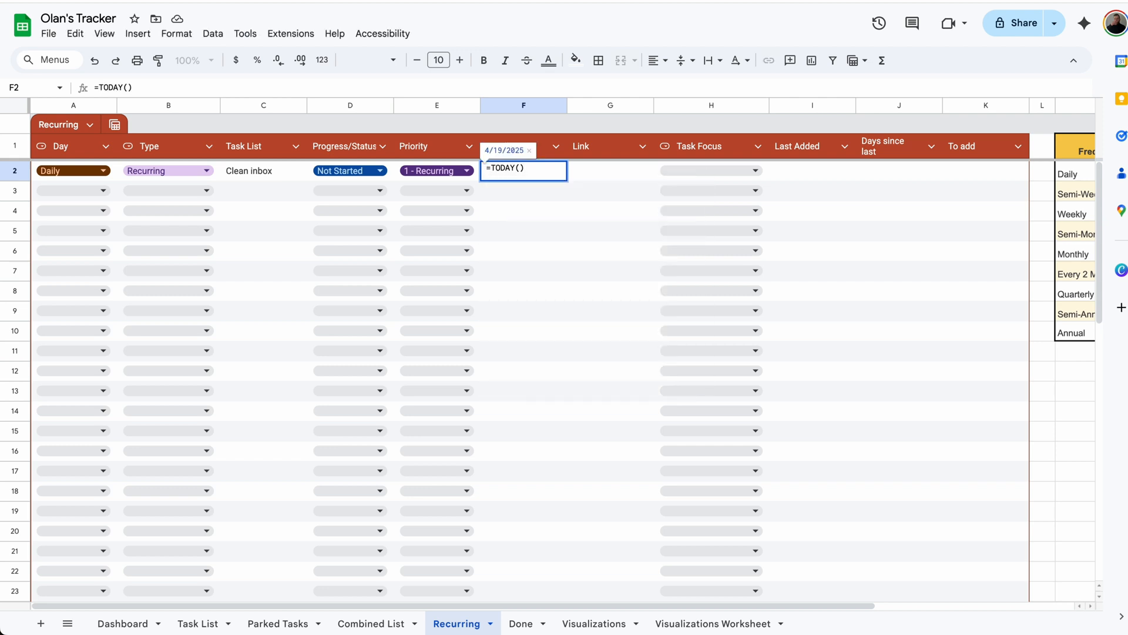
key(Return)
click(605, 278)
click(544, 170)
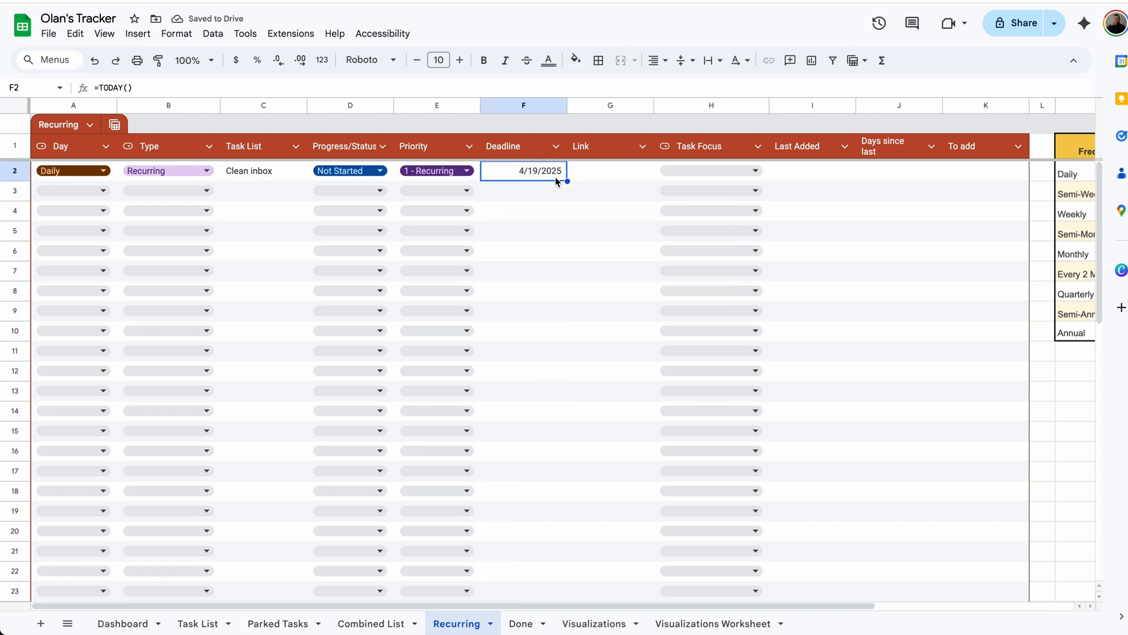
Step: Leave the Clean inbox task's Link empty, set its Task Focus to Hygeine, and select its Last Added cell
click(619, 175)
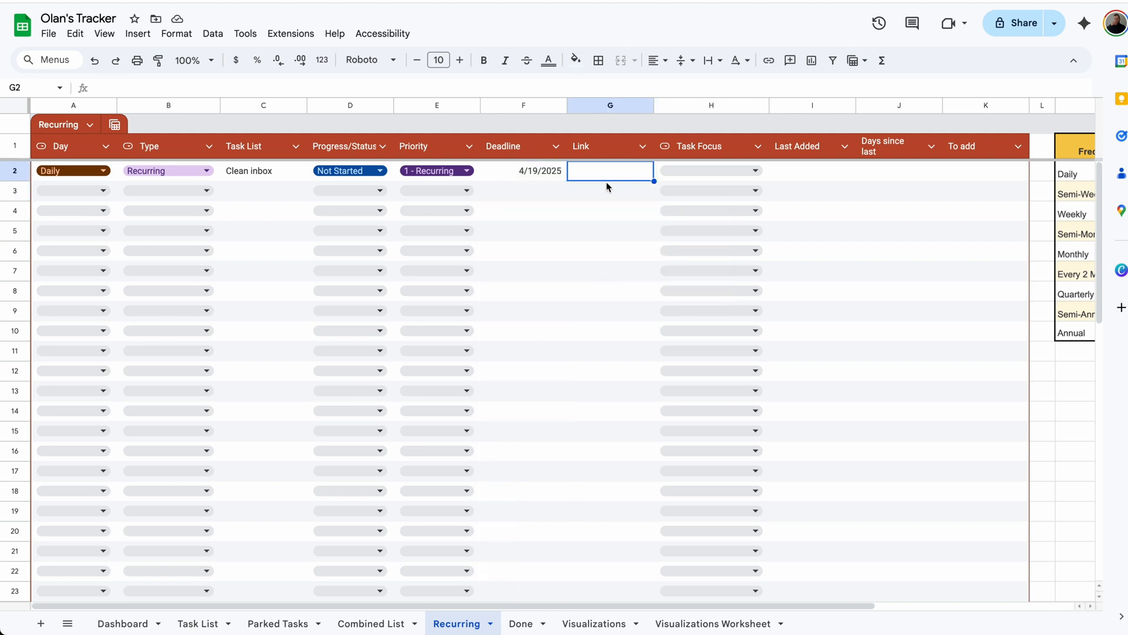
click(694, 177)
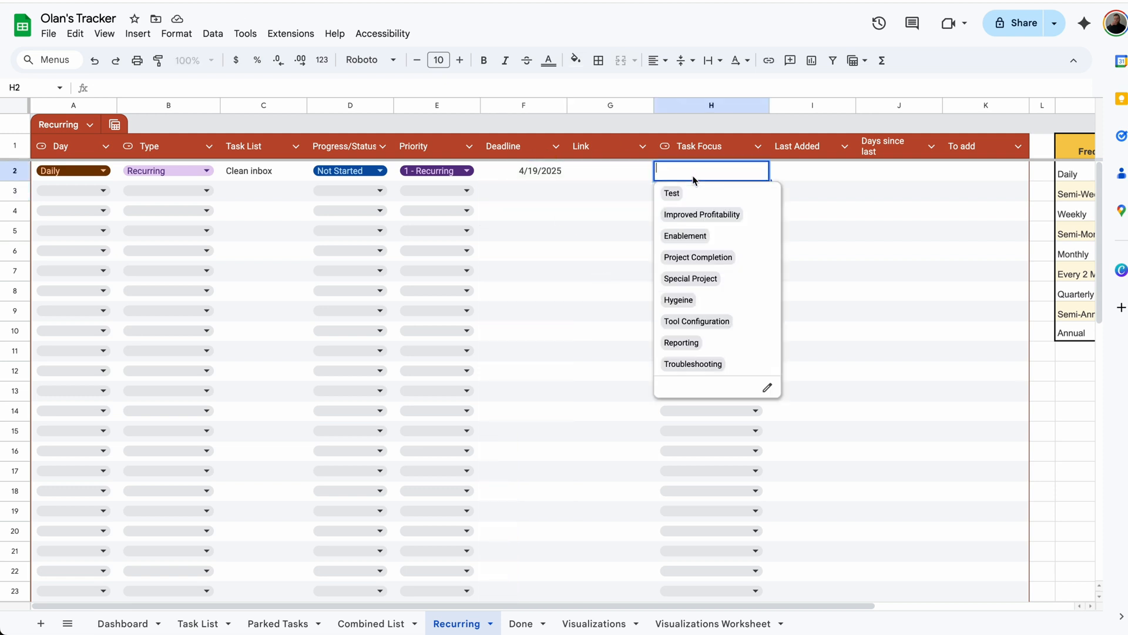
click(696, 302)
click(837, 176)
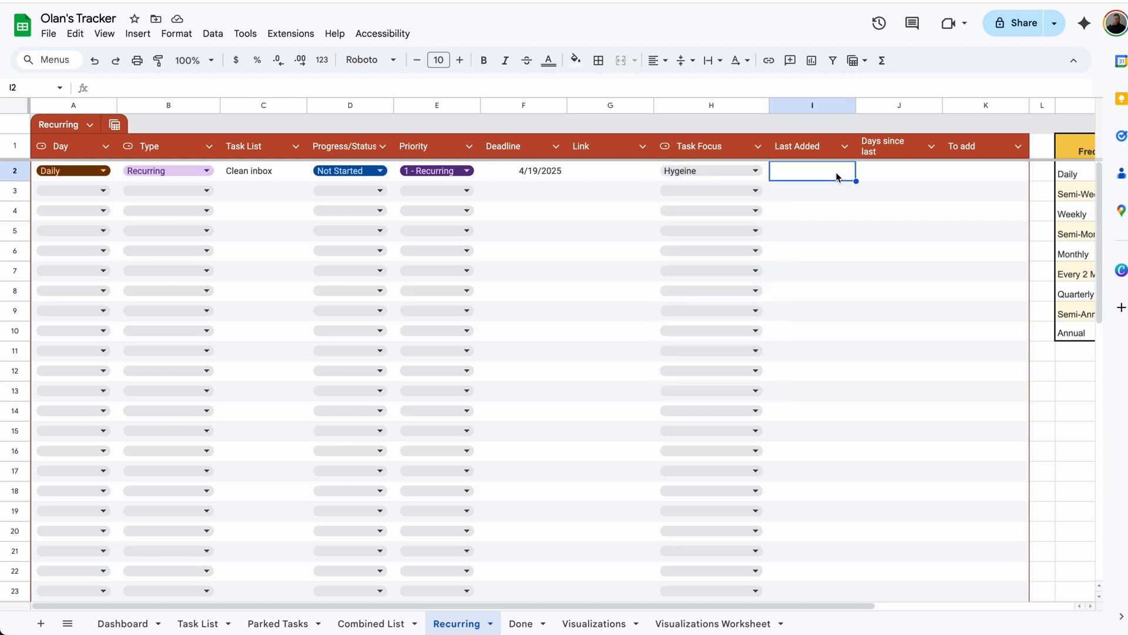
Step: Set the Clean inbox task's Last Added date to 4/18/2025 and check the formula in its To add cell
double_click(837, 176)
click(854, 275)
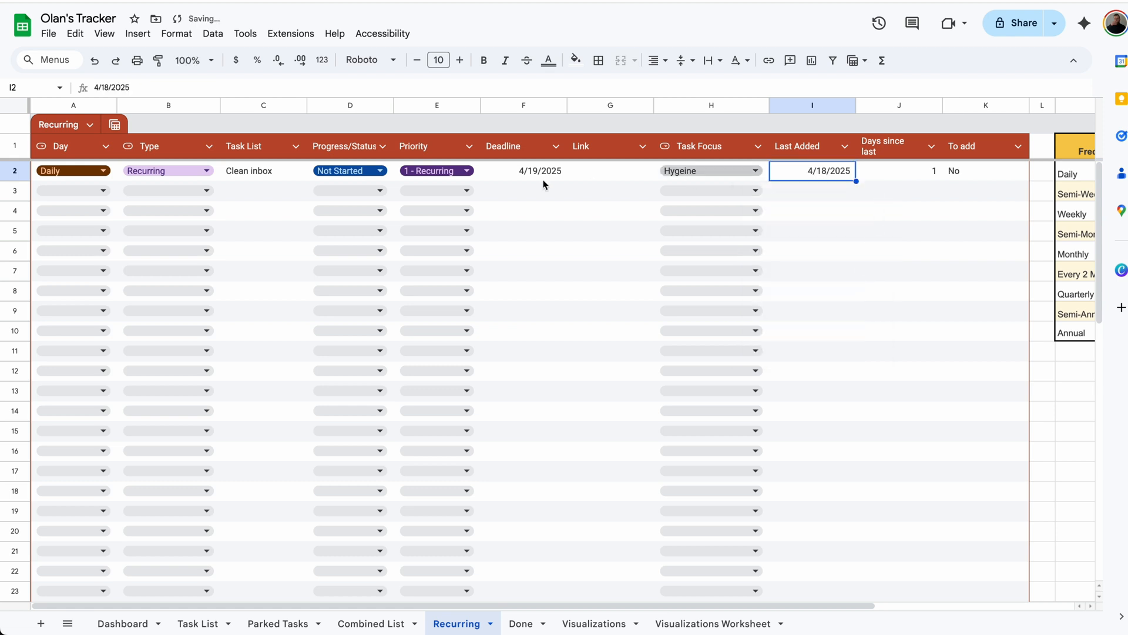
click(992, 176)
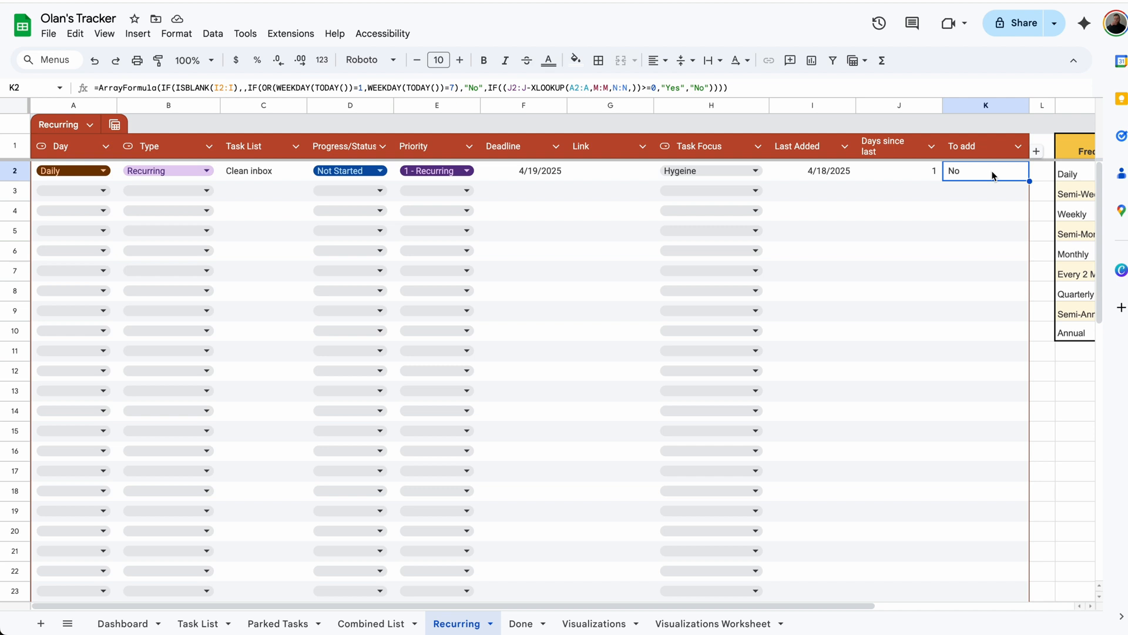
Step: Check the Clean inbox task's Last Added and Days since last cells against the Daily day threshold
click(837, 175)
scroll(837, 176, right, 2)
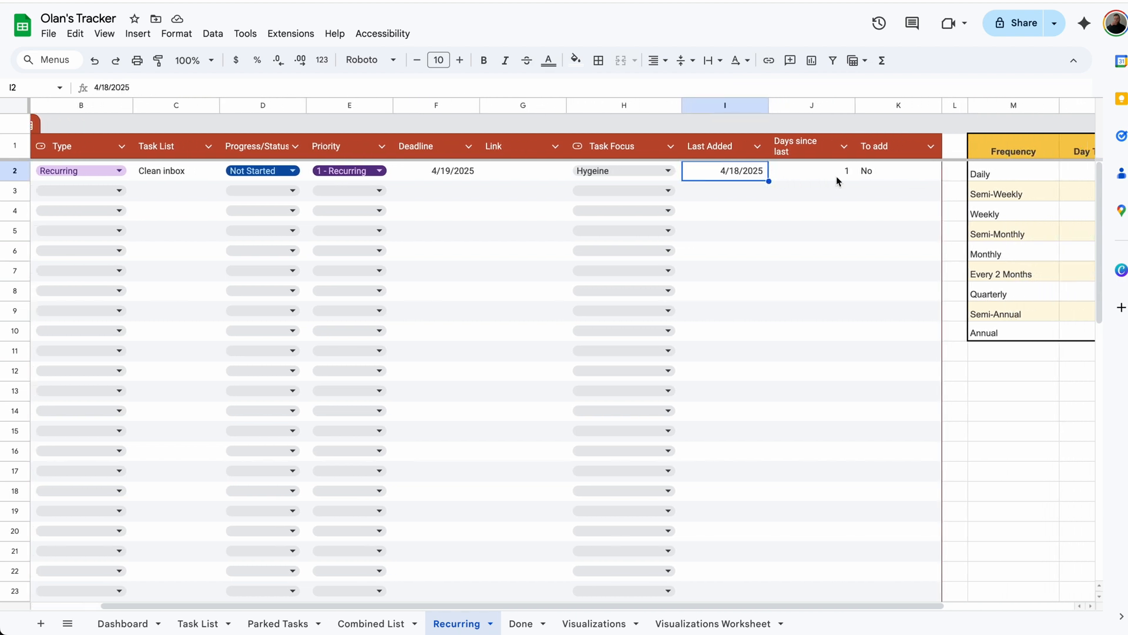
click(838, 178)
scroll(838, 180, right, 3)
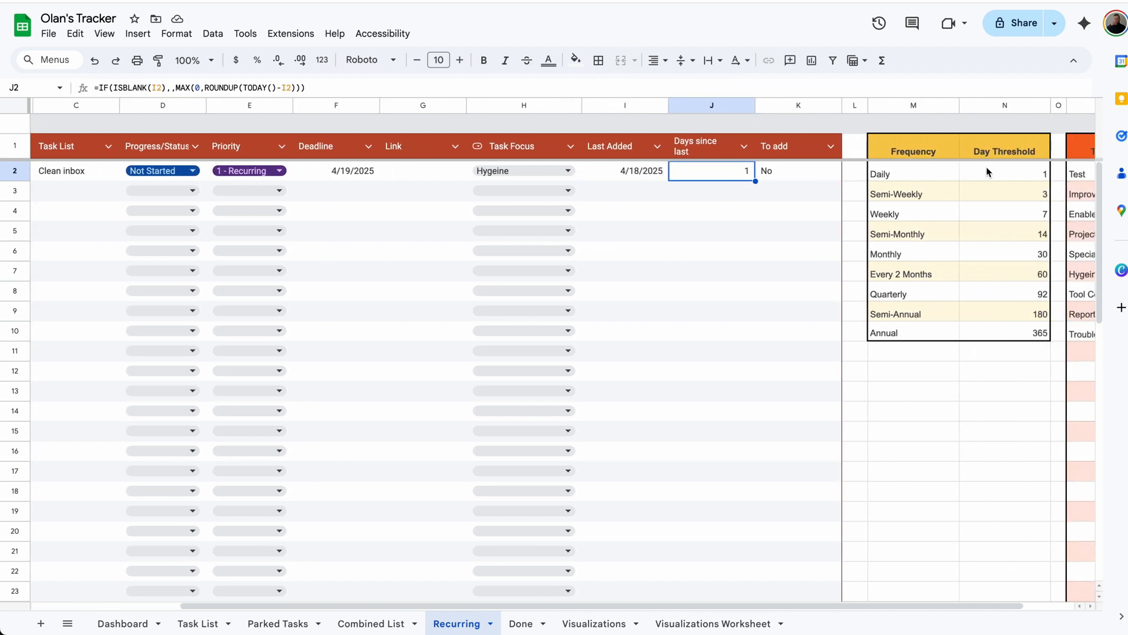
click(1026, 176)
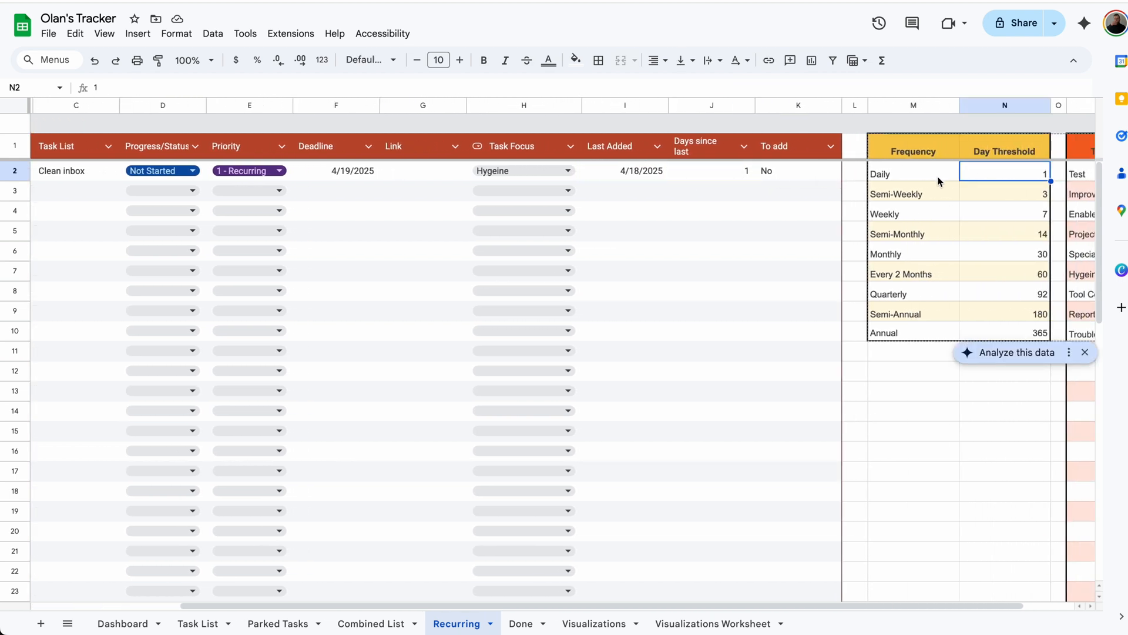
Step: Change the second WEEKDAY(TODAY()) condition in the To add formula to 6 and check the Clean inbox task's To add cell
click(780, 168)
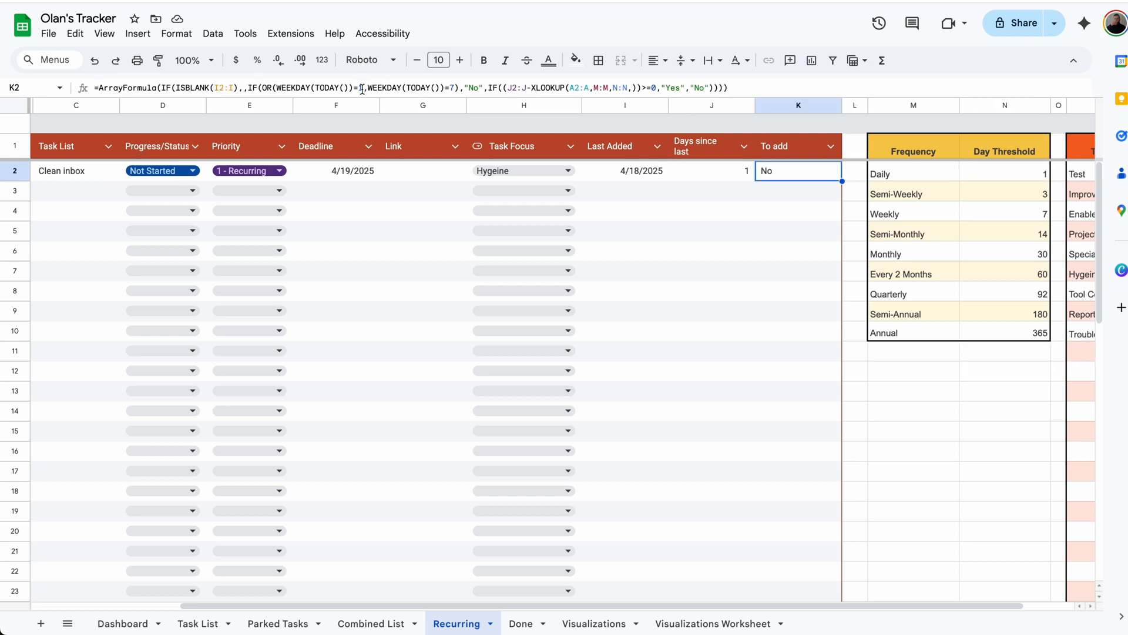
click(455, 87)
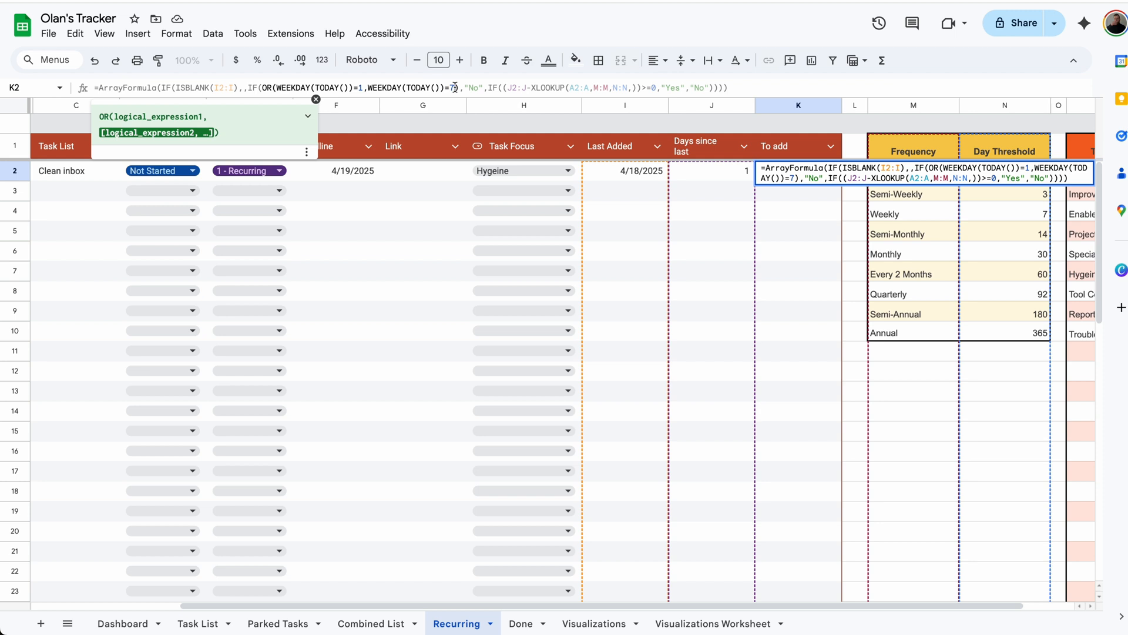
key(BackSpace)
text(6)
key(Return)
click(781, 169)
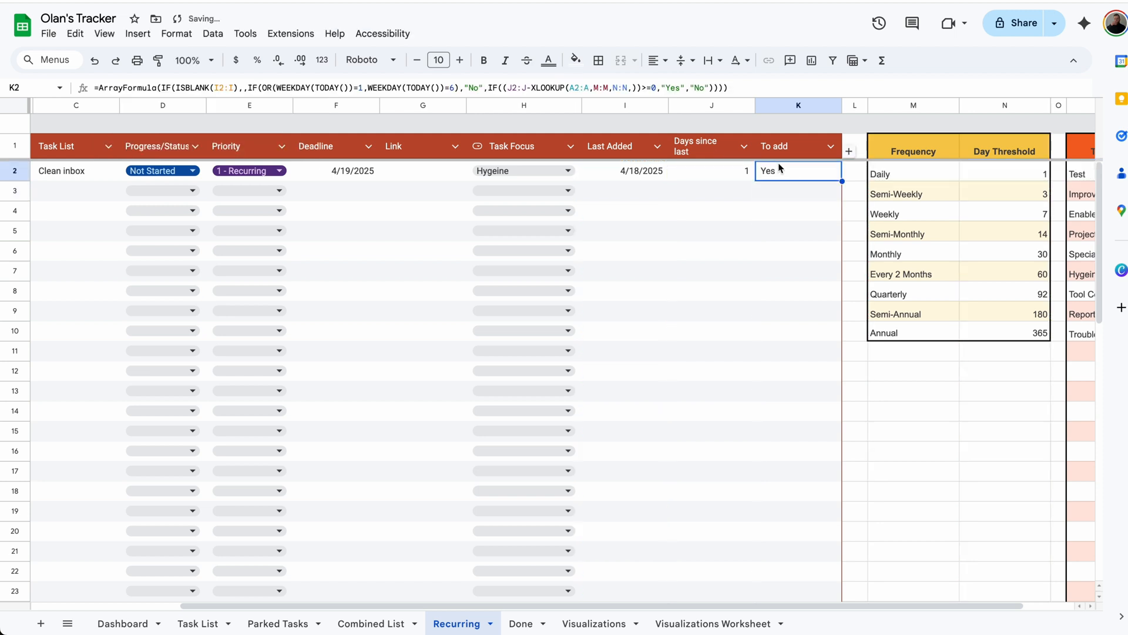
Step: Set the Clean inbox task's Last Added date to 4/19/2025 and compare its Days since last with the Daily threshold
double_click(644, 170)
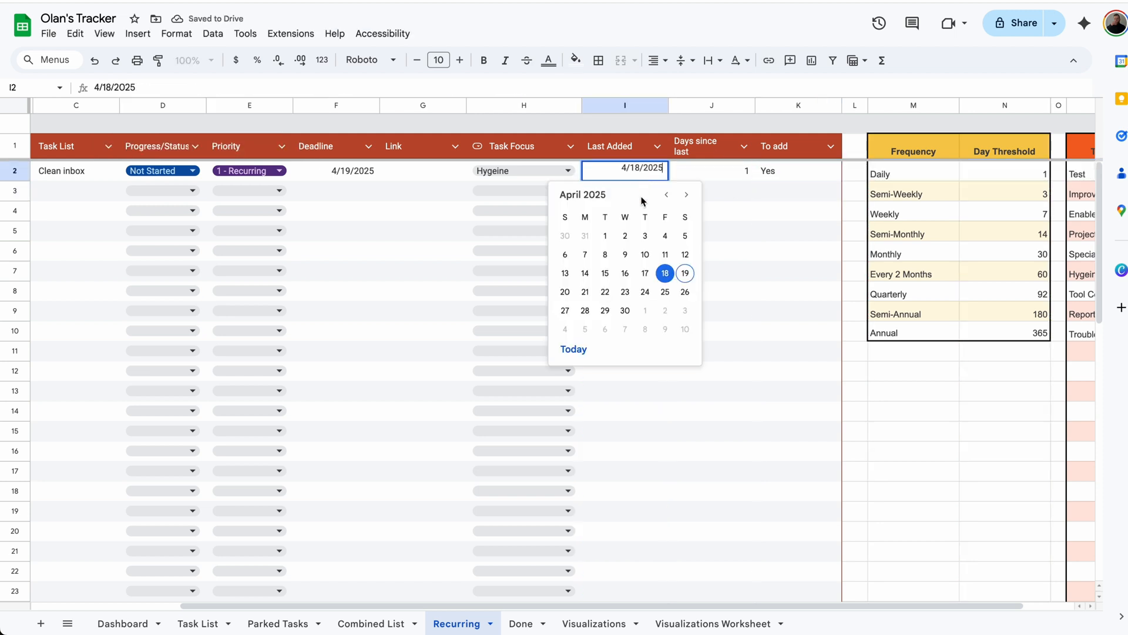
click(681, 277)
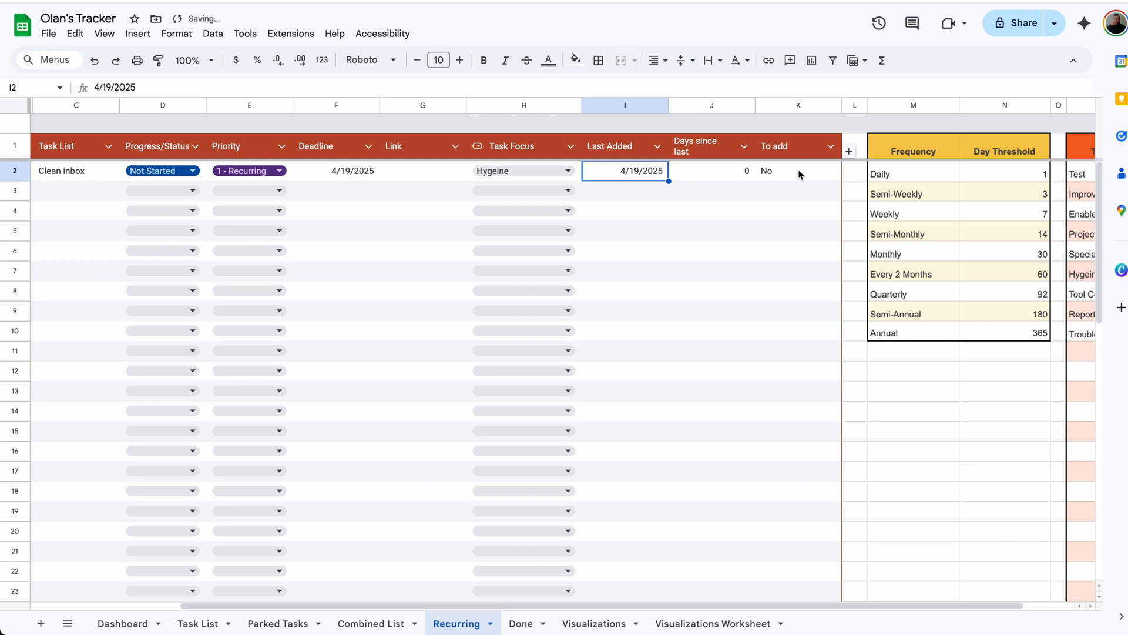
click(732, 179)
click(1000, 171)
Step: Set the Clean inbox task's Last Added date to 4/17/2025 and check its To add cell
double_click(652, 171)
click(665, 274)
key(Return)
click(649, 273)
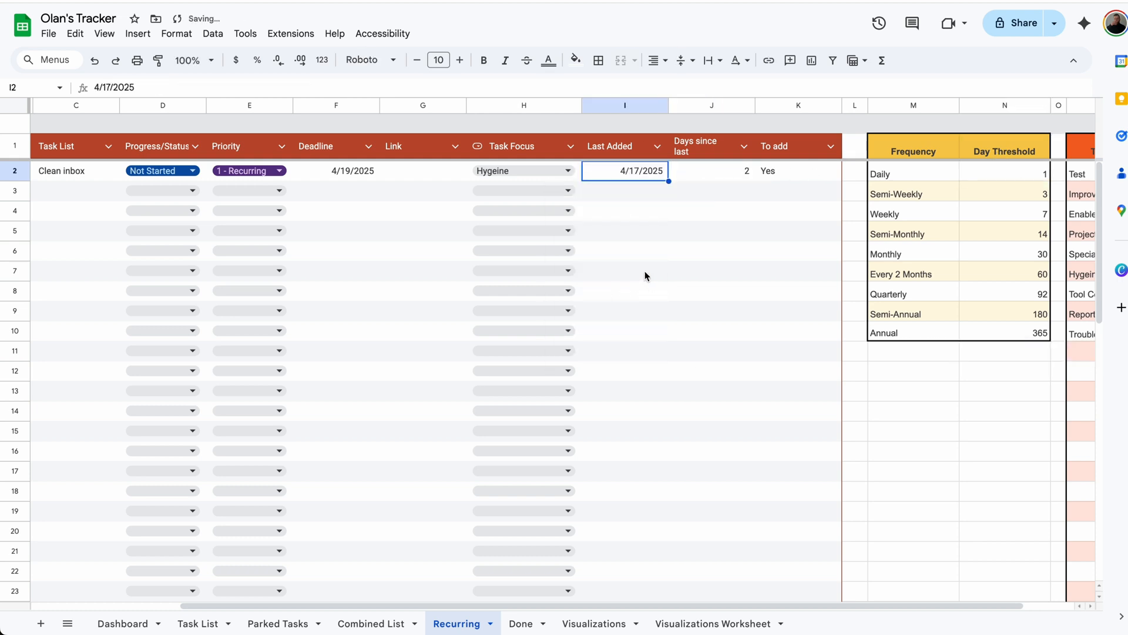
click(767, 172)
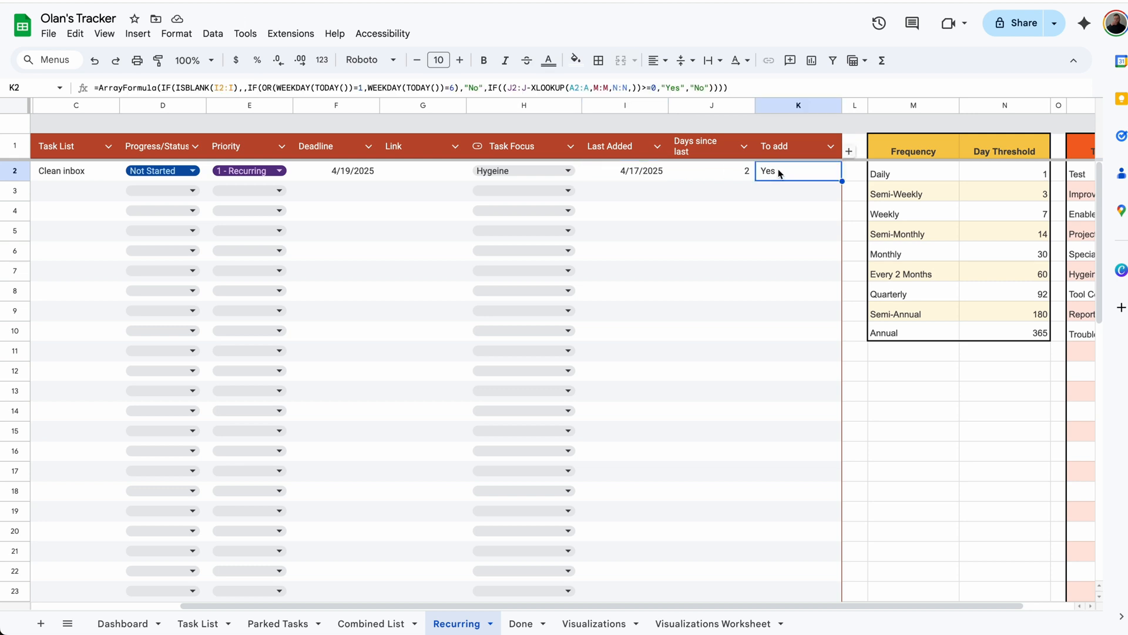
Step: Set the Clean inbox task's Day frequency to Weekly and check its To add cell against the Weekly day threshold
scroll(782, 182, left, 3)
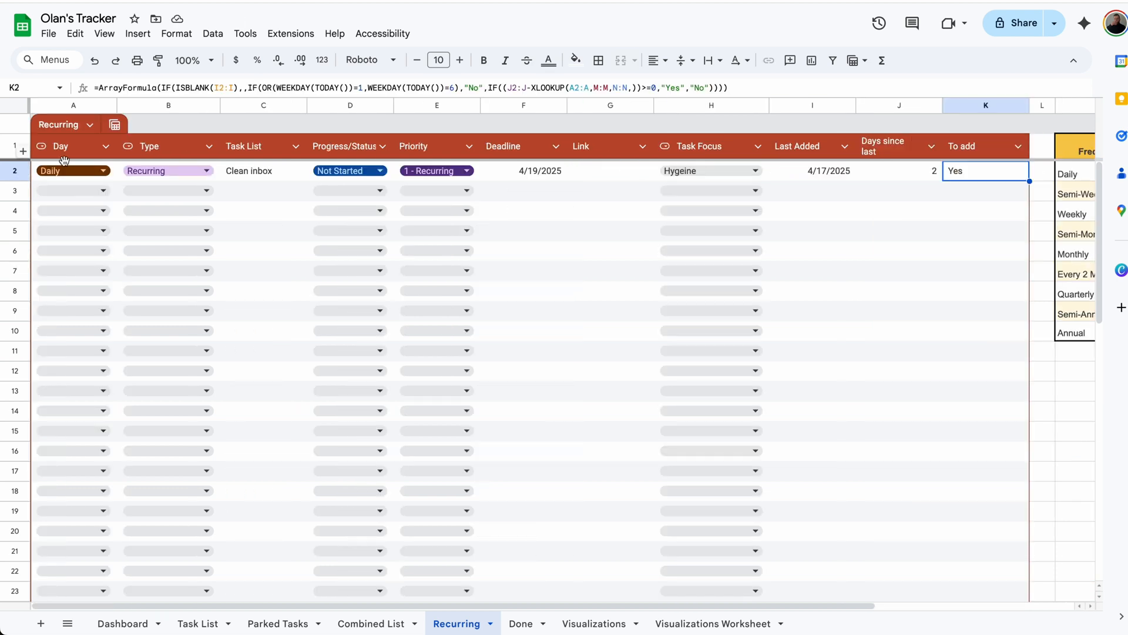
double_click(76, 172)
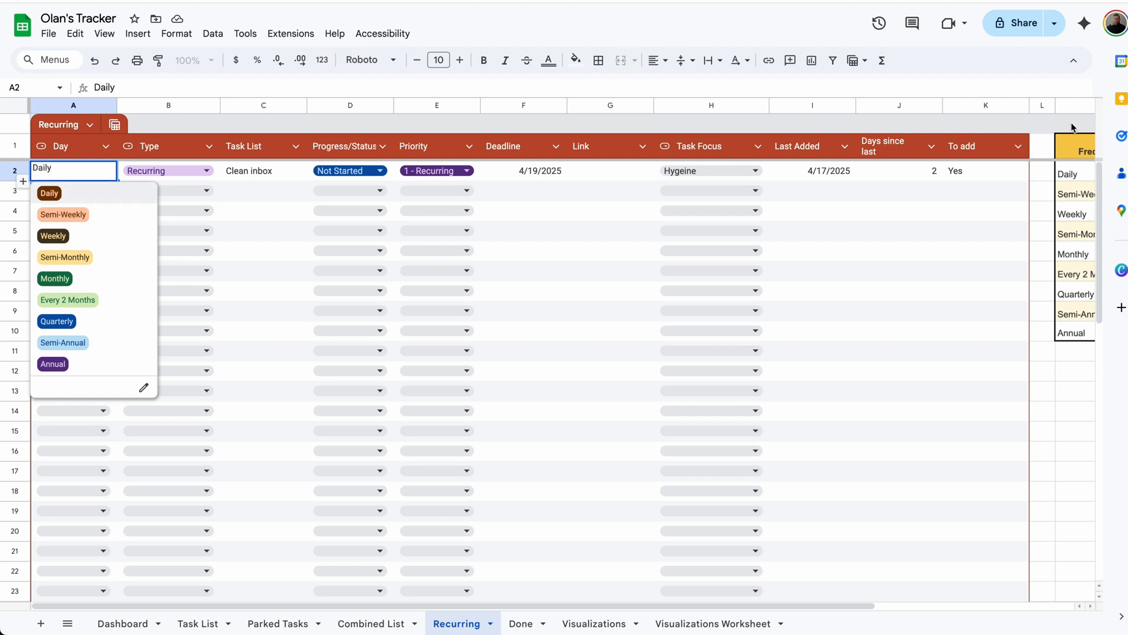
click(59, 238)
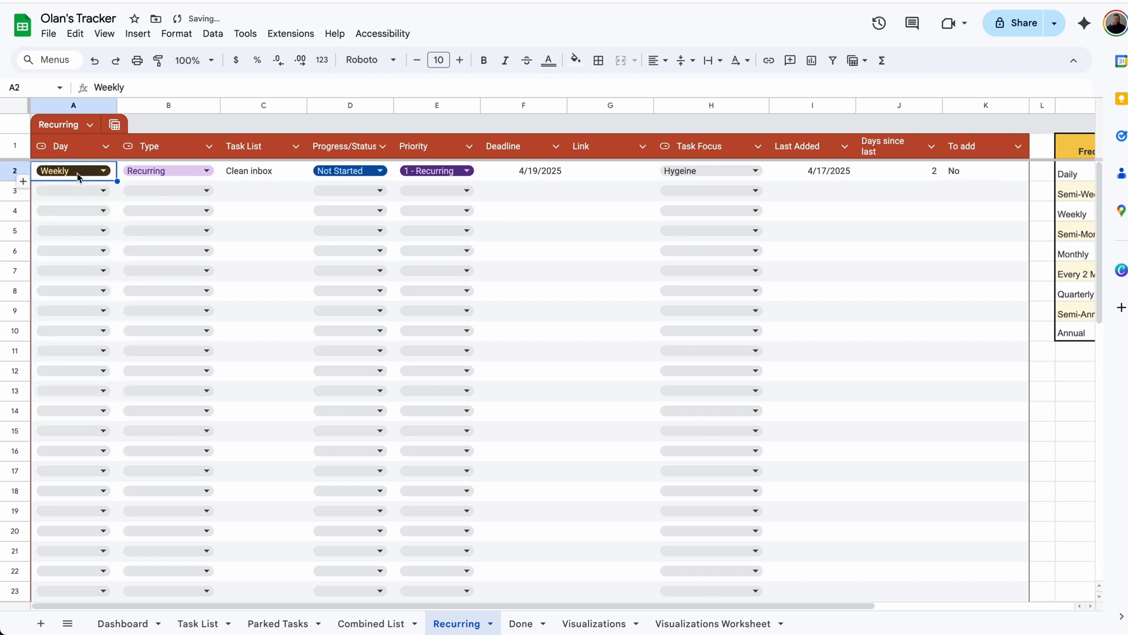
scroll(476, 171, right, 3)
click(722, 172)
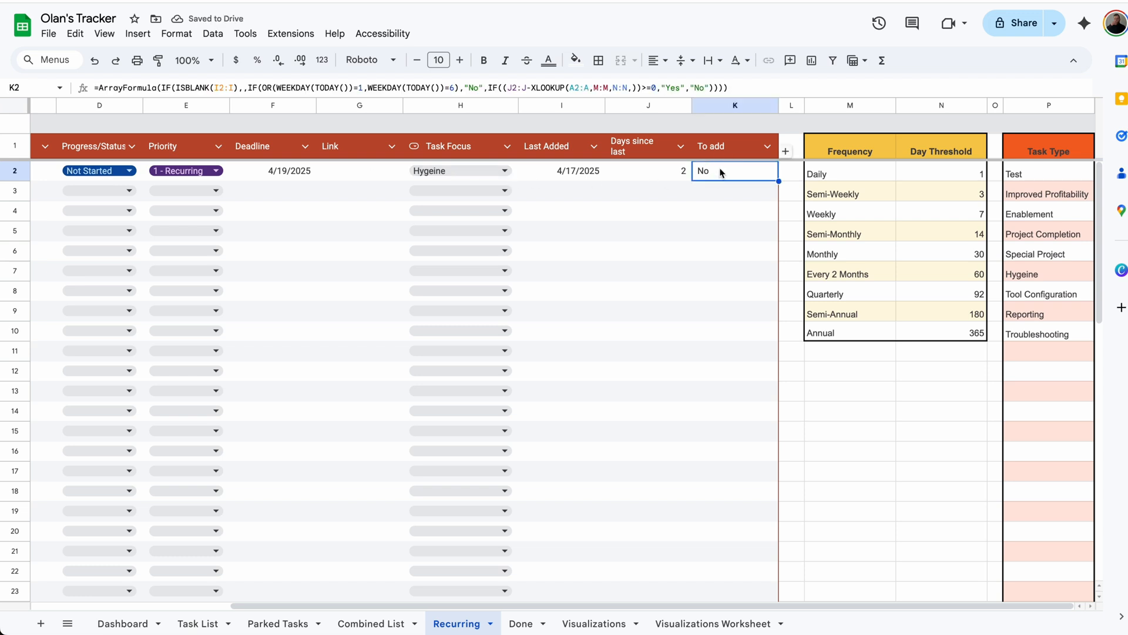
click(963, 215)
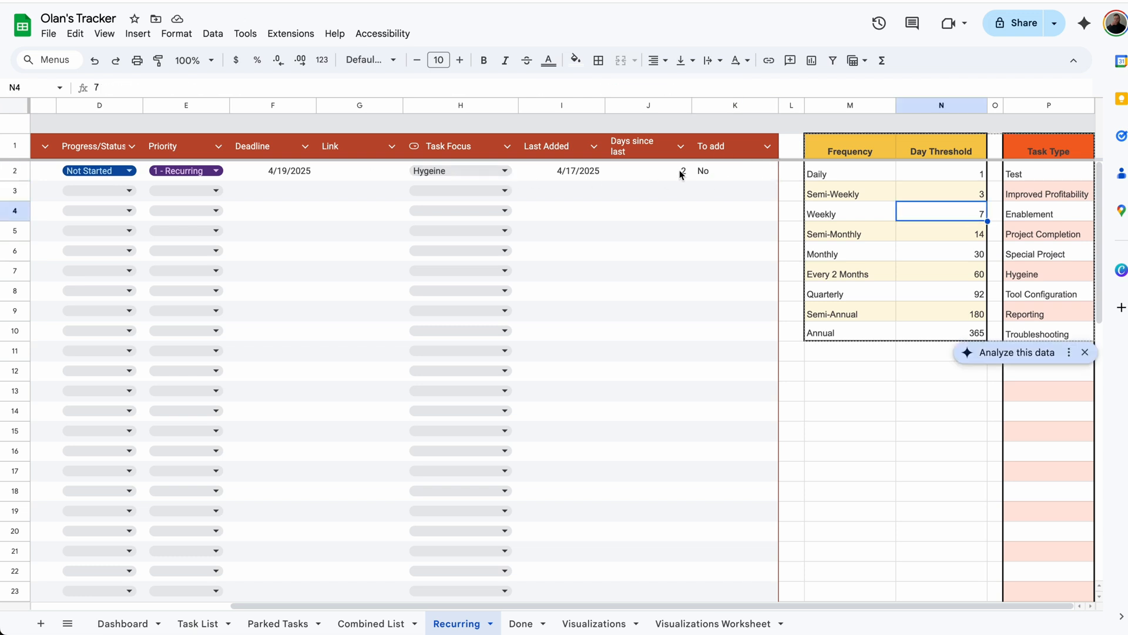
Step: Set the Clean inbox task's Last Added date to 4/11/2025 and check its To add cell
double_click(581, 172)
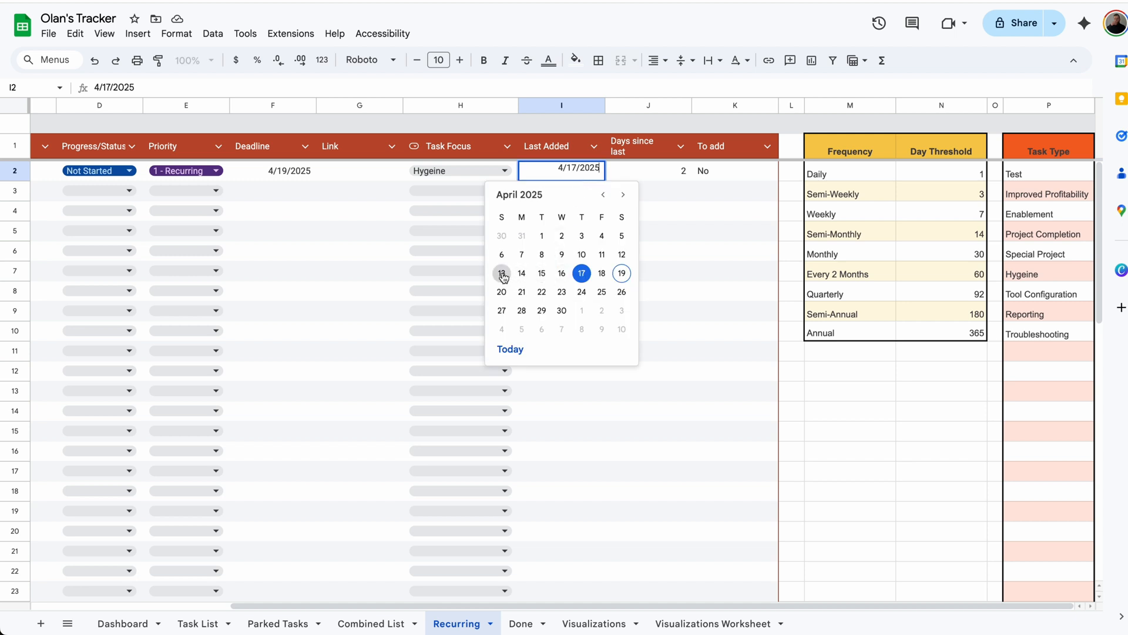
click(602, 257)
click(715, 174)
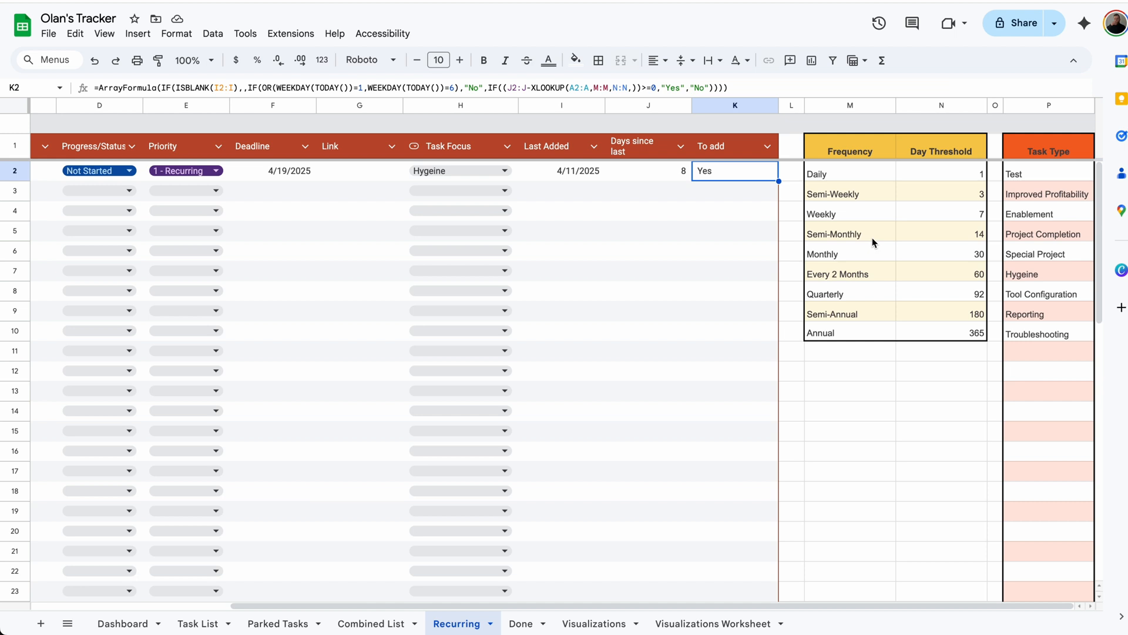
Step: Open the spreadsheet's Apps Script project and review the Timestamp.gs and Recurring.gs scripts
click(290, 33)
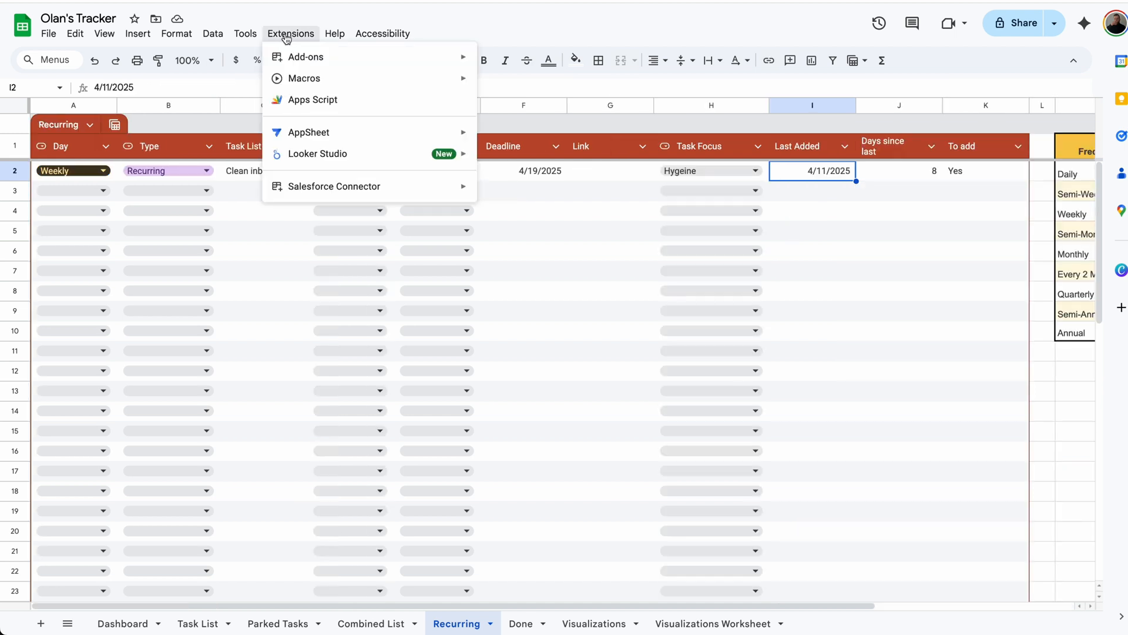
click(306, 100)
scroll(336, 260, down, 2)
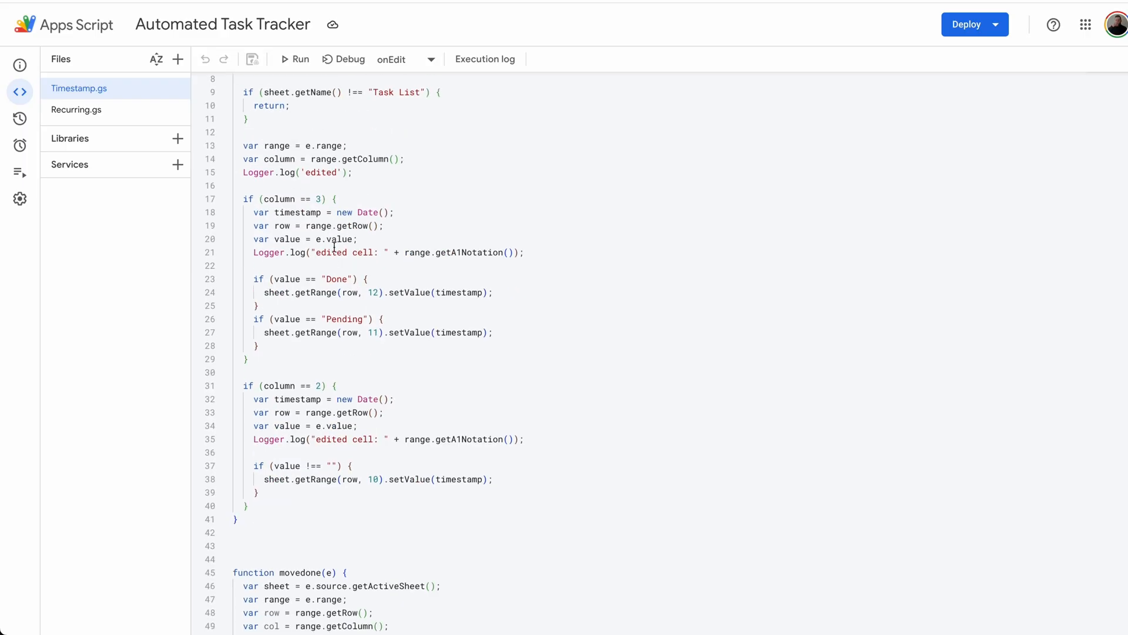
scroll(319, 314, down, 4)
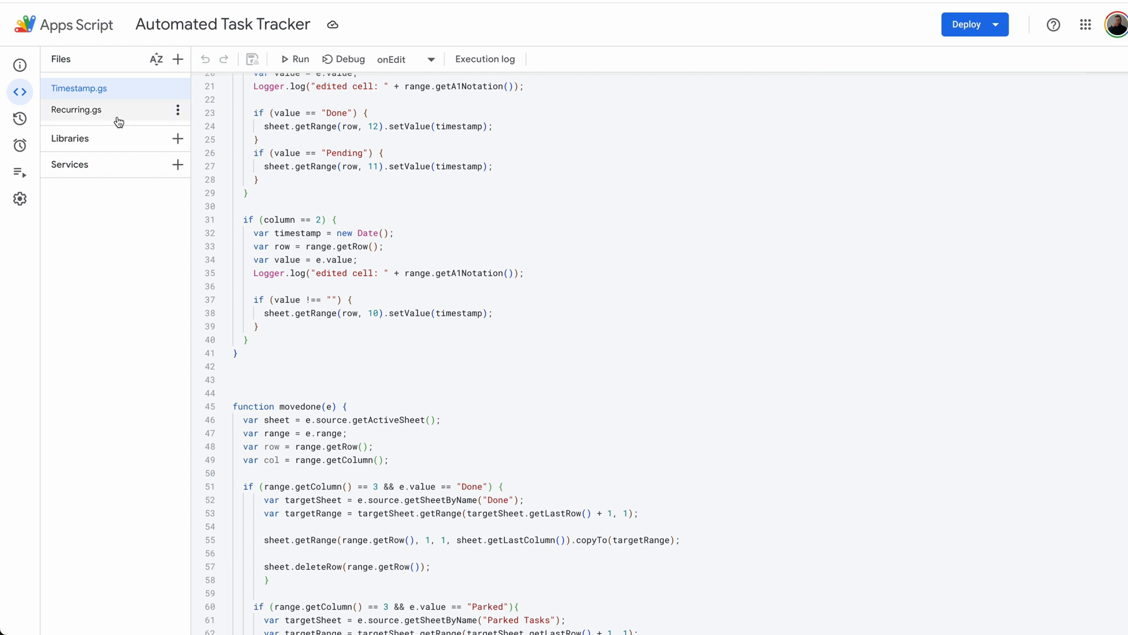
click(90, 120)
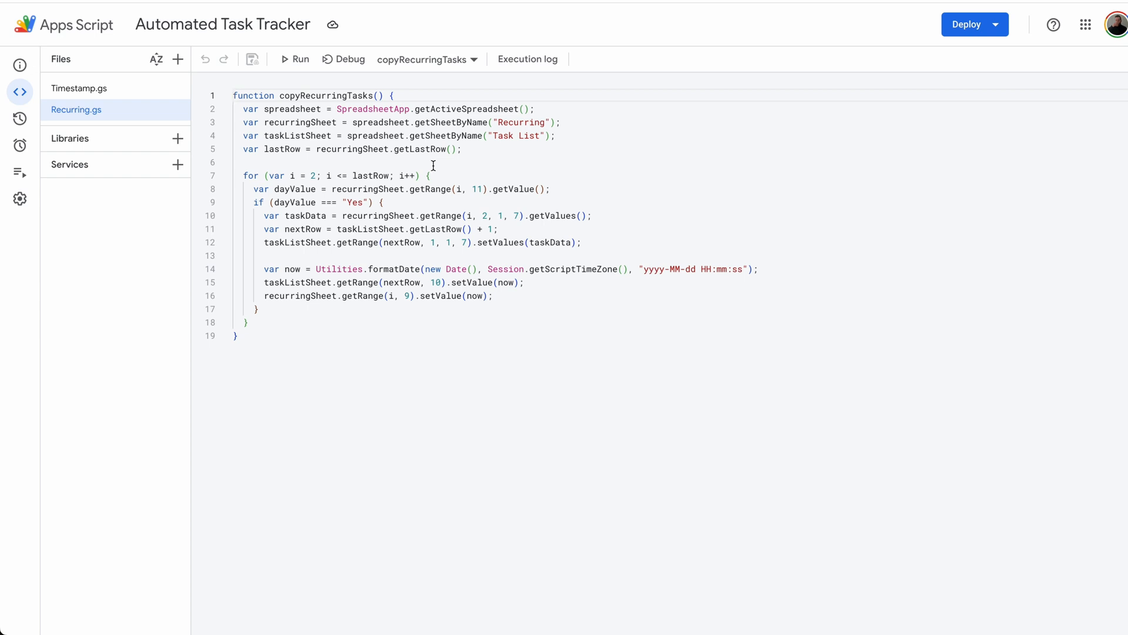
Step: Start a new trigger for the Automated Task Tracker project that runs the copyRecurringTasks function
mouse_move(20, 121)
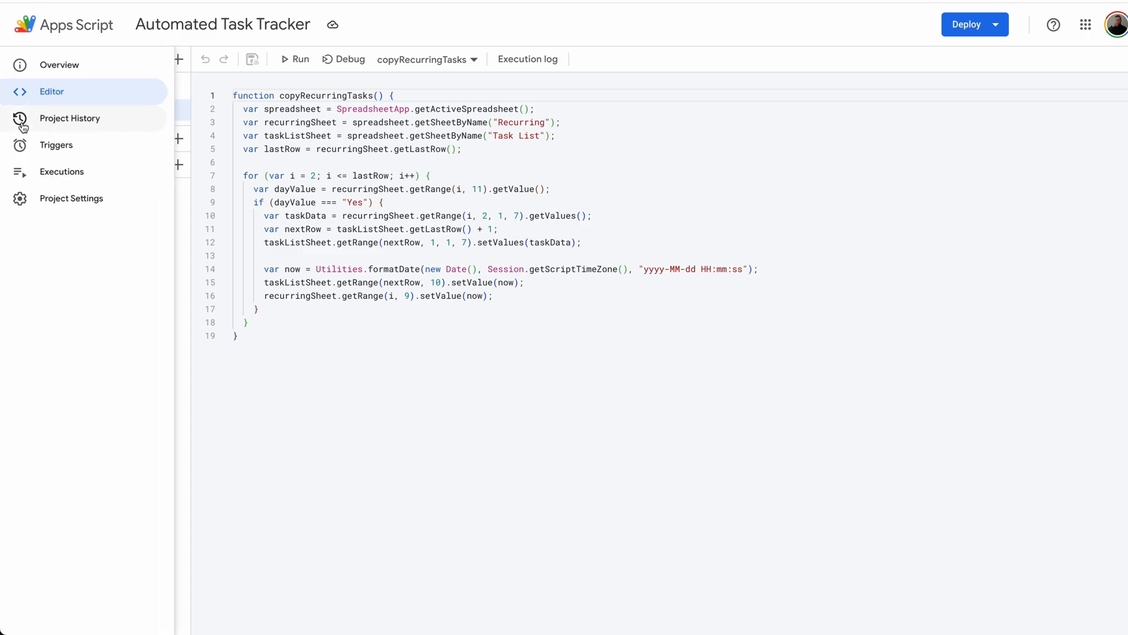
click(26, 154)
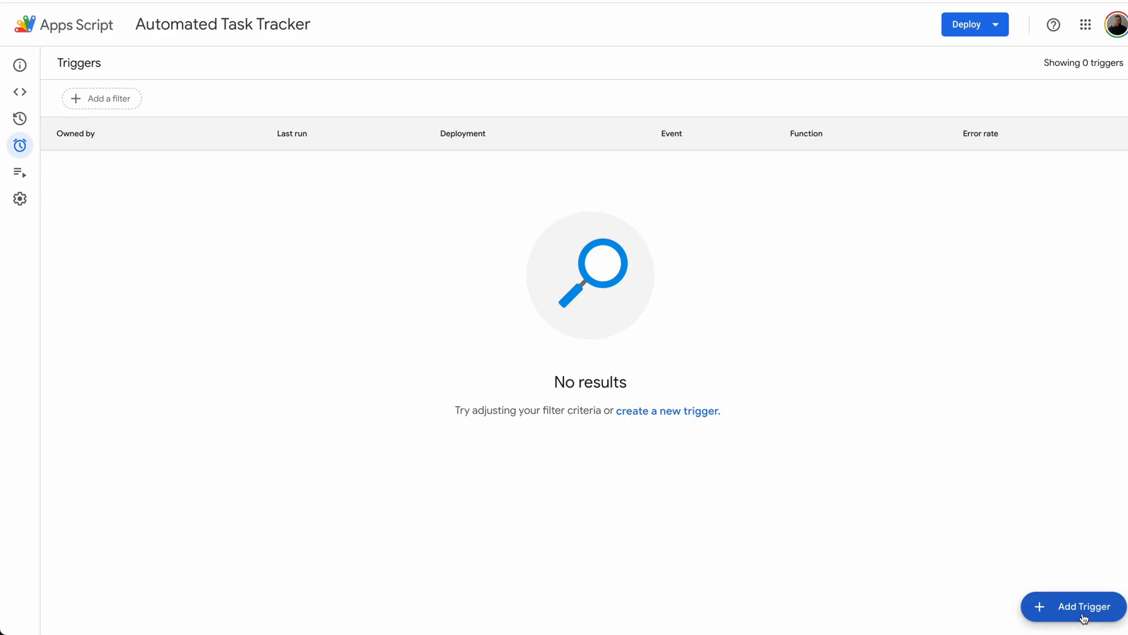
click(1076, 608)
click(442, 224)
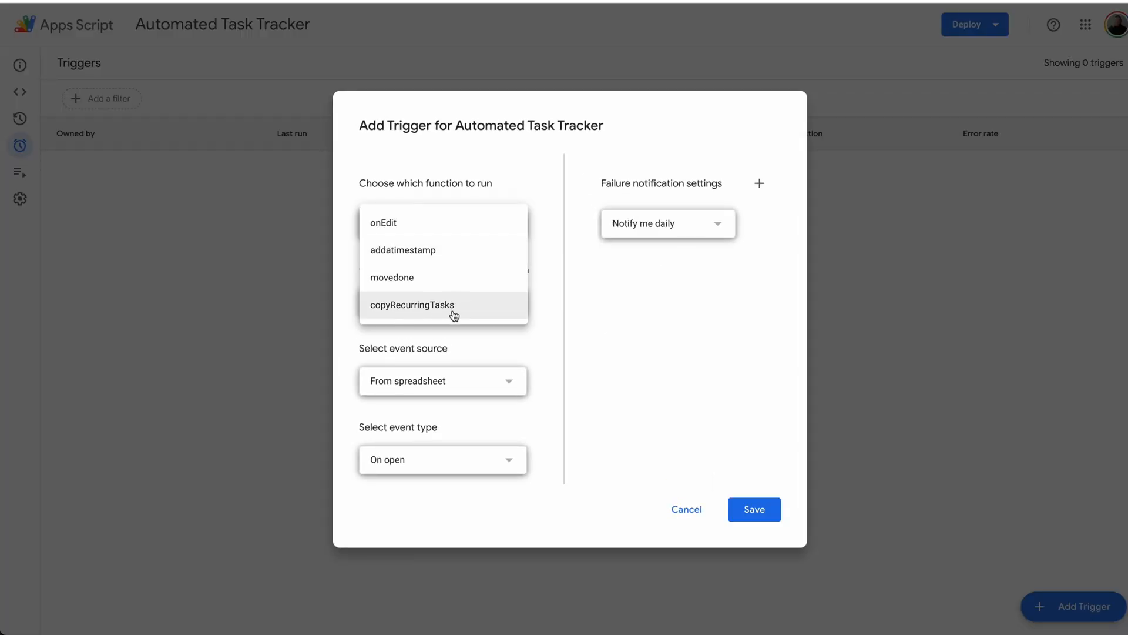
click(468, 312)
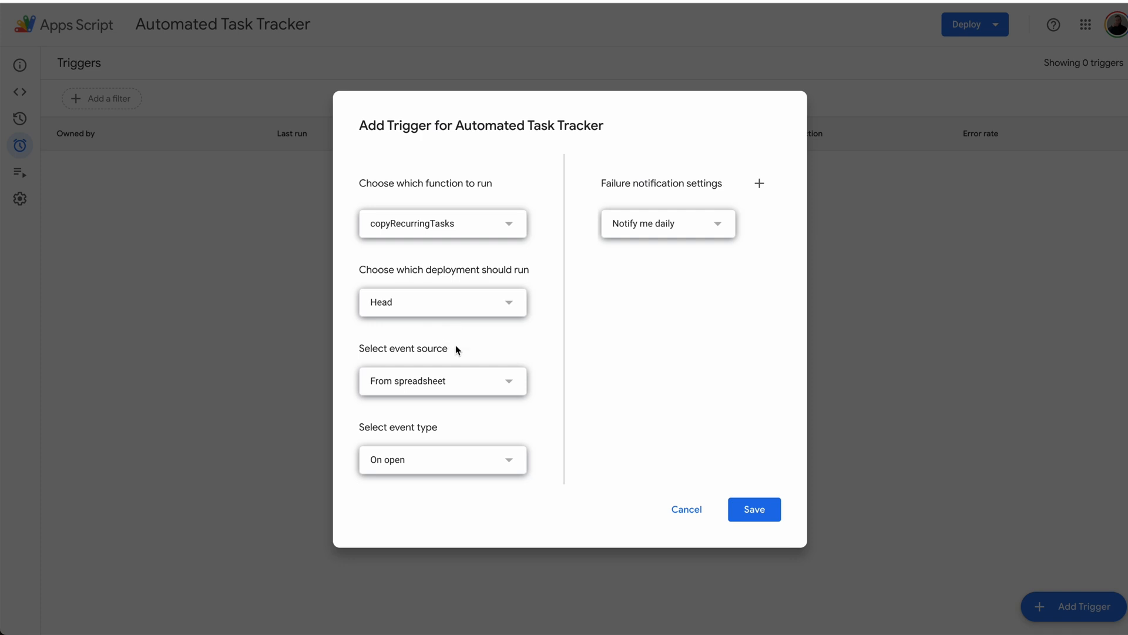
Step: Make the trigger a Time-driven Day timer running from 2am to 3am, and save it
click(455, 385)
click(438, 416)
click(440, 420)
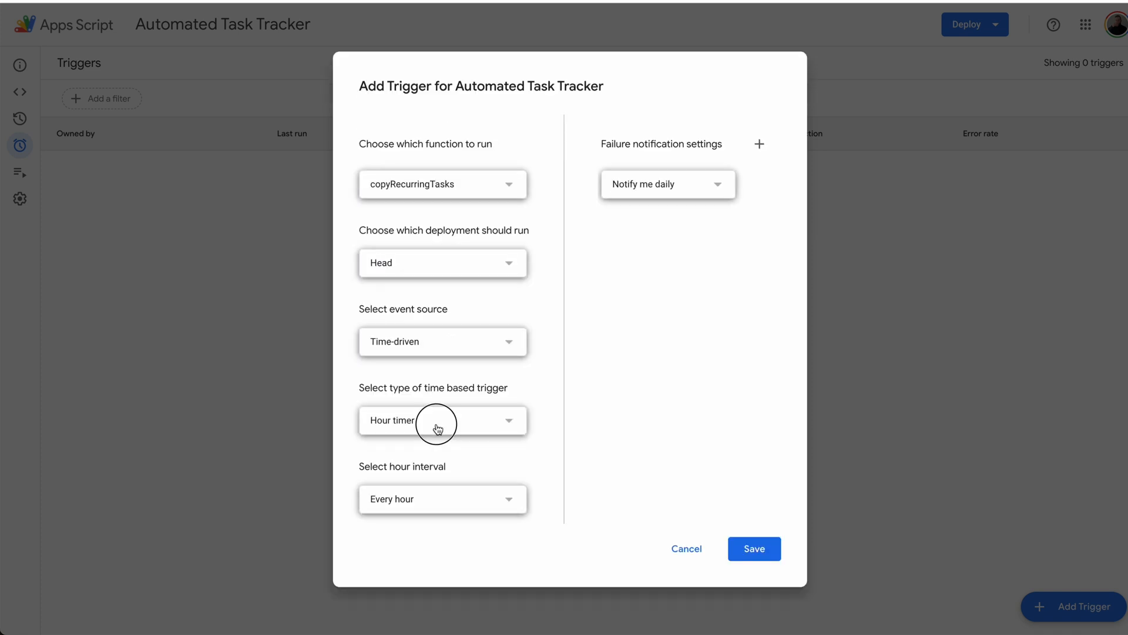
click(429, 453)
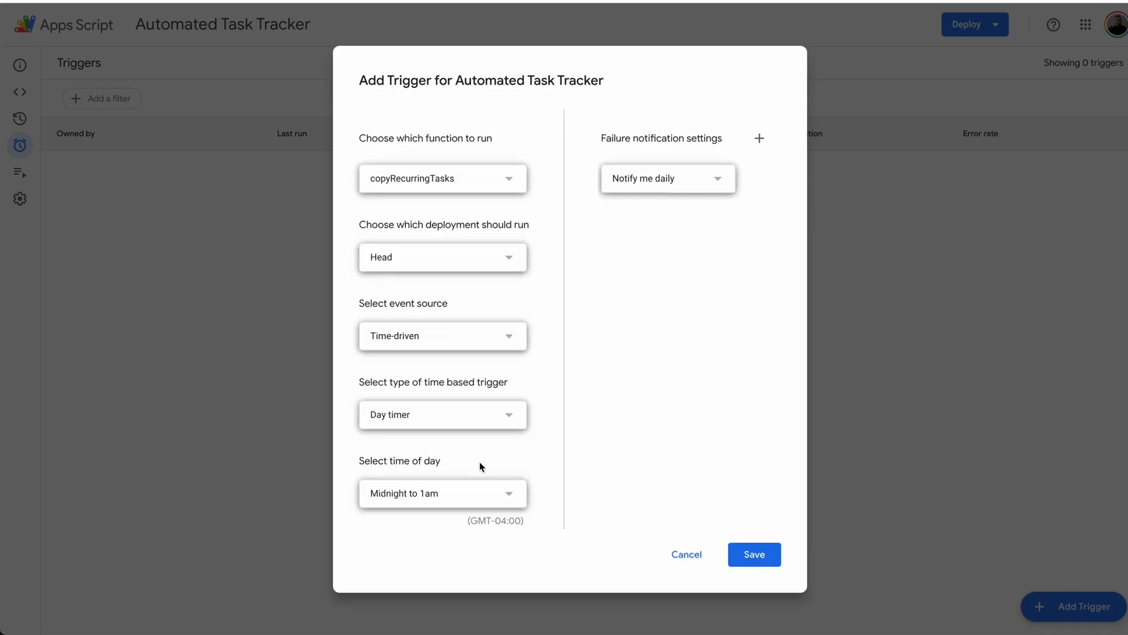
click(479, 496)
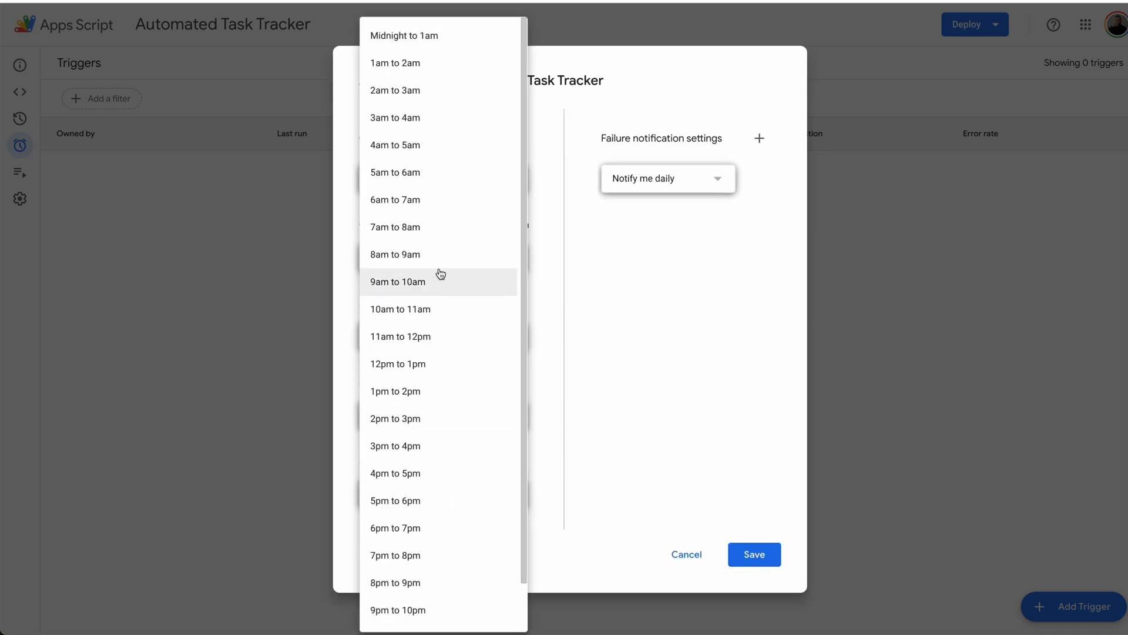
click(435, 93)
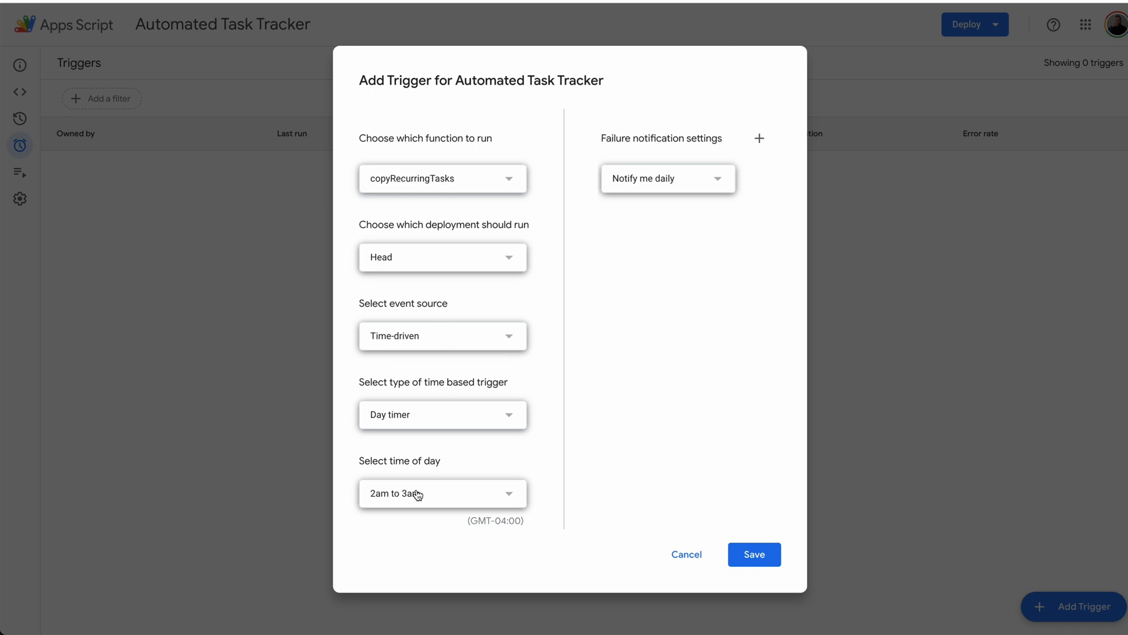
click(763, 555)
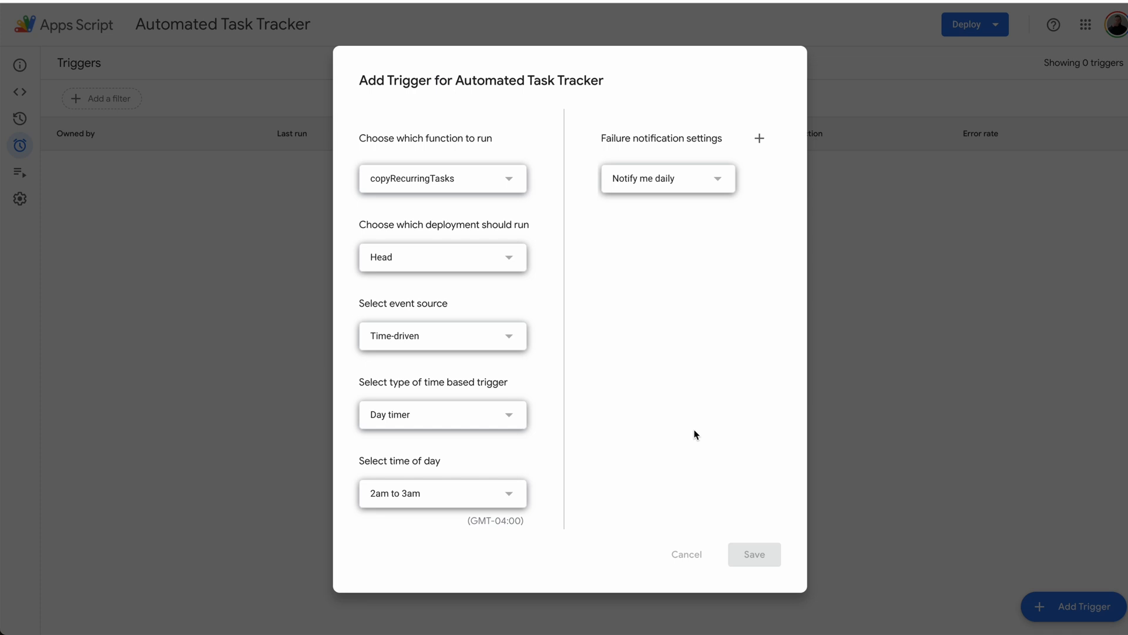
Step: Authorize the unverified Automated Task Tracker script with the owner's Google account and allow its access to Google Sheets
click(654, 292)
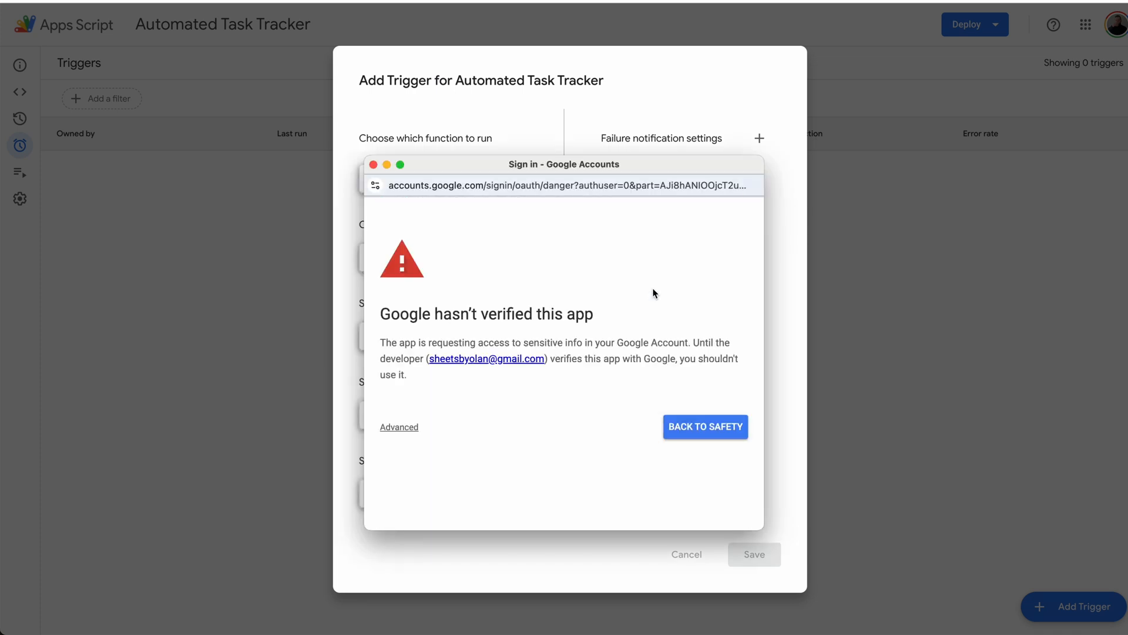
click(405, 434)
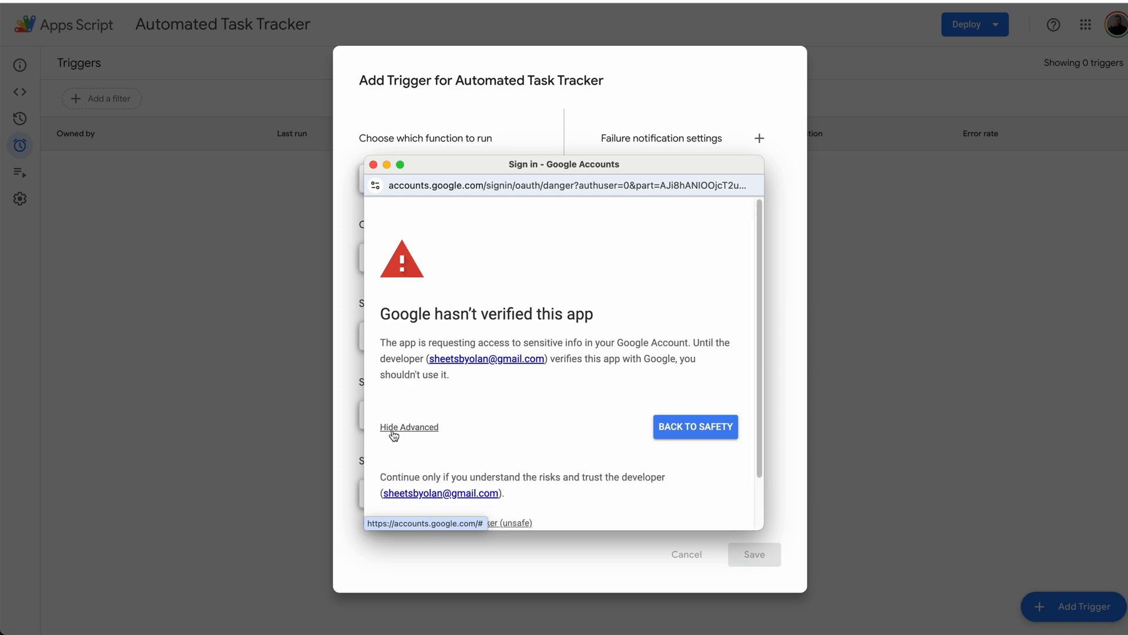
scroll(447, 447, down, 2)
click(432, 468)
scroll(564, 411, down, 5)
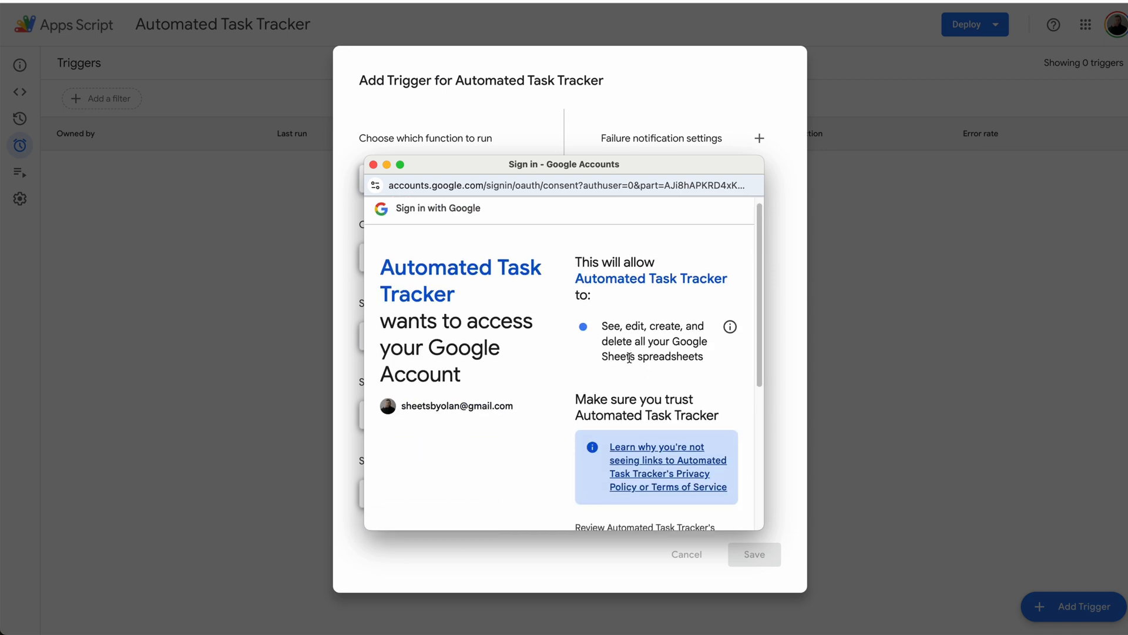
click(699, 461)
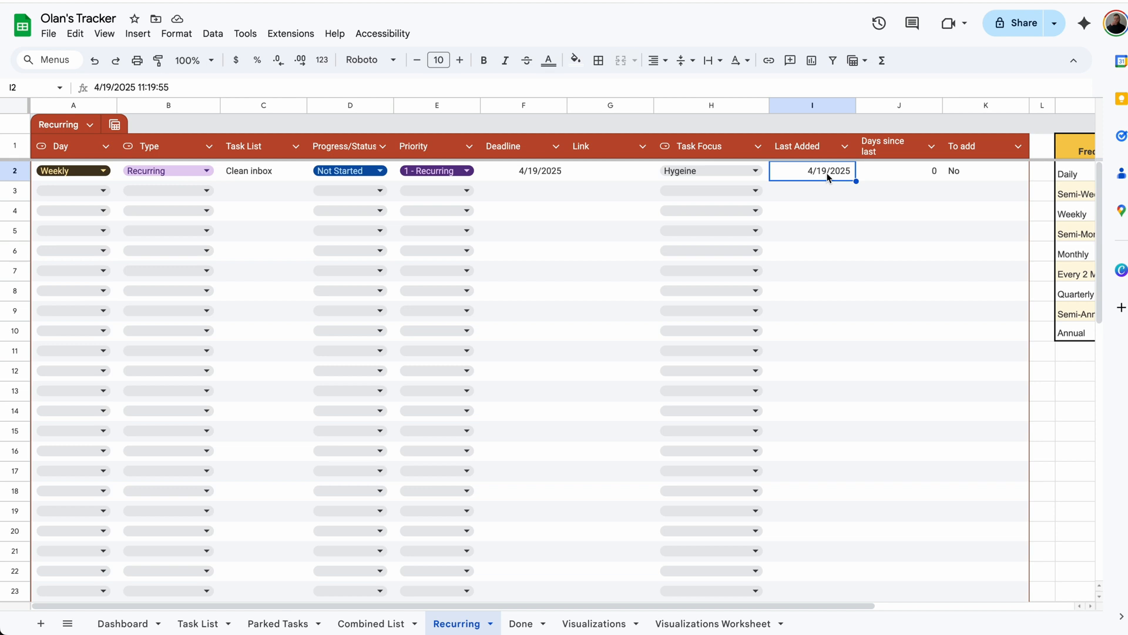
Step: Check Clean inbox's Days since last and To add cells in Recurring, and its Deadline and Task Added dates in Task List
click(916, 176)
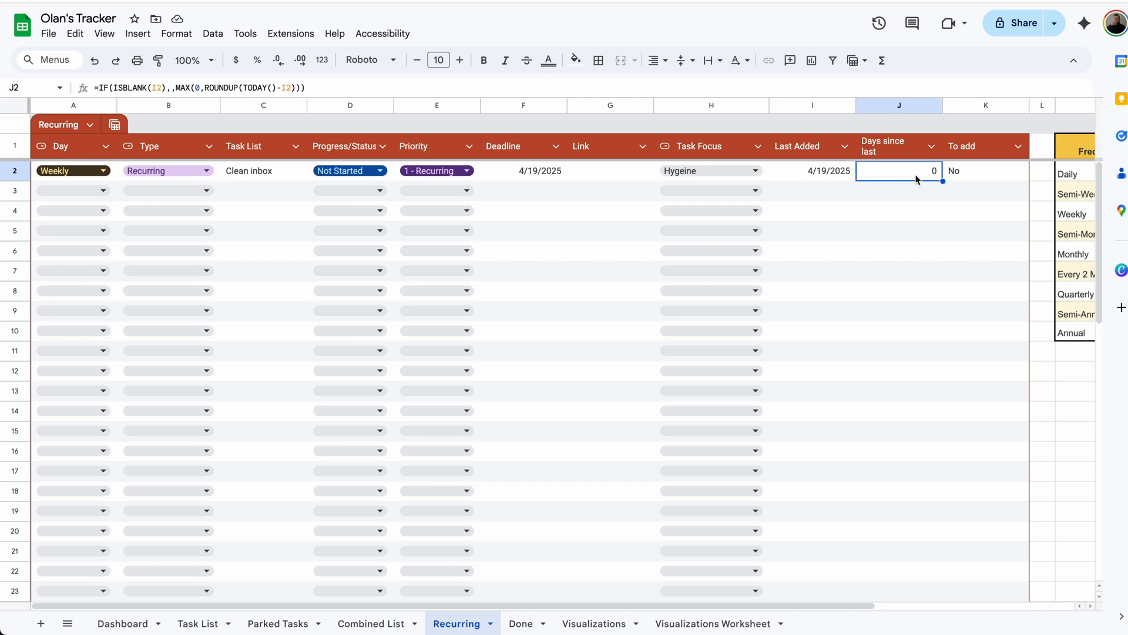
click(993, 176)
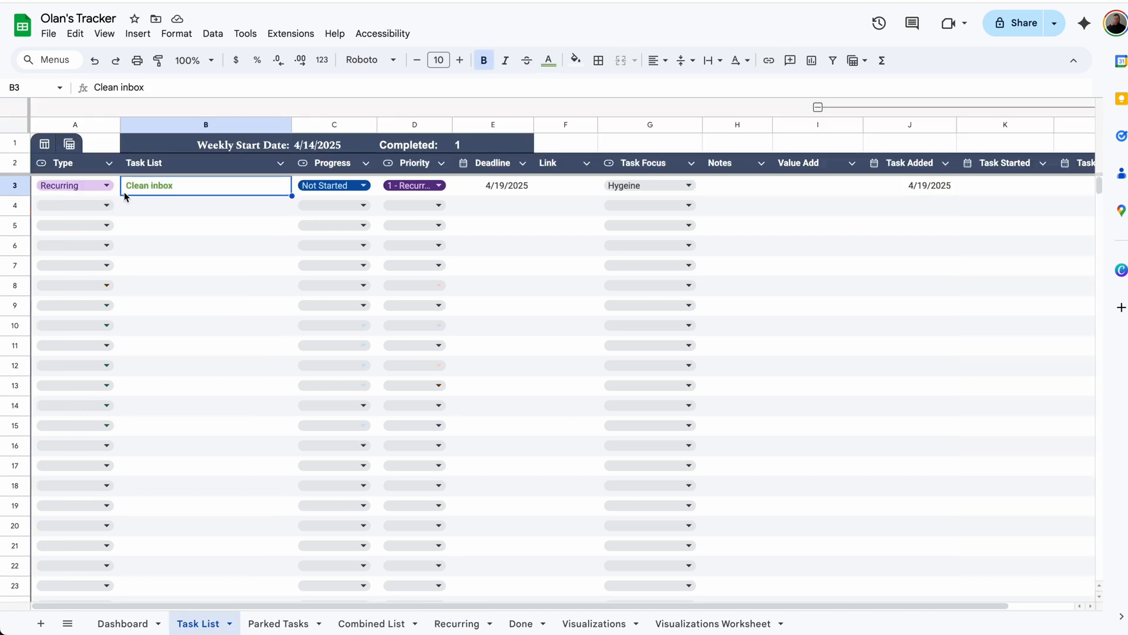
click(520, 186)
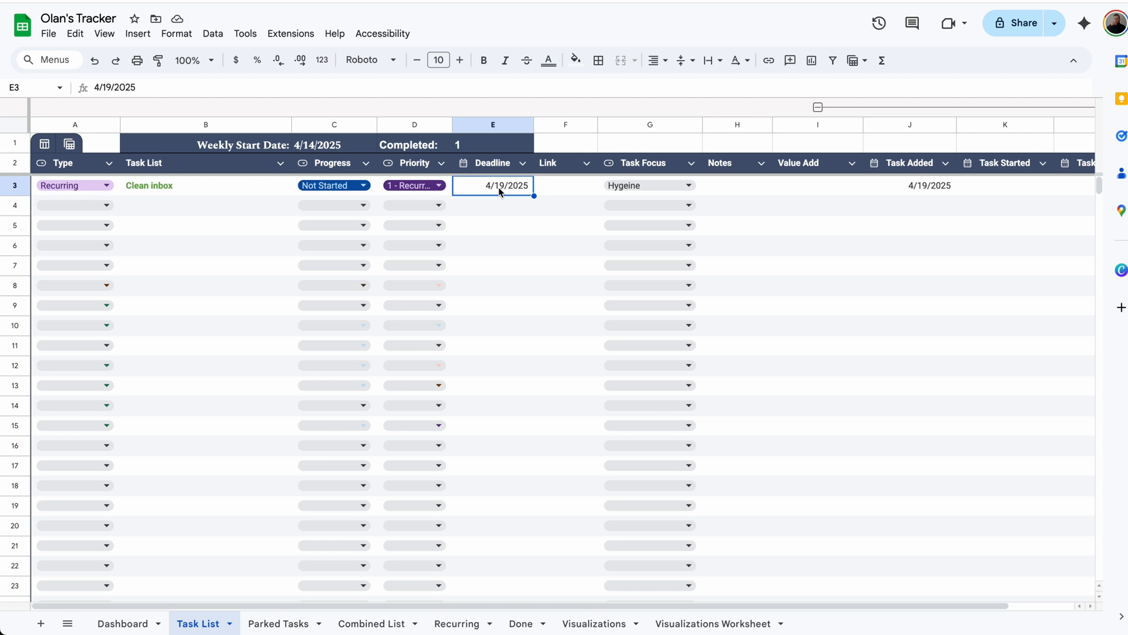
click(932, 186)
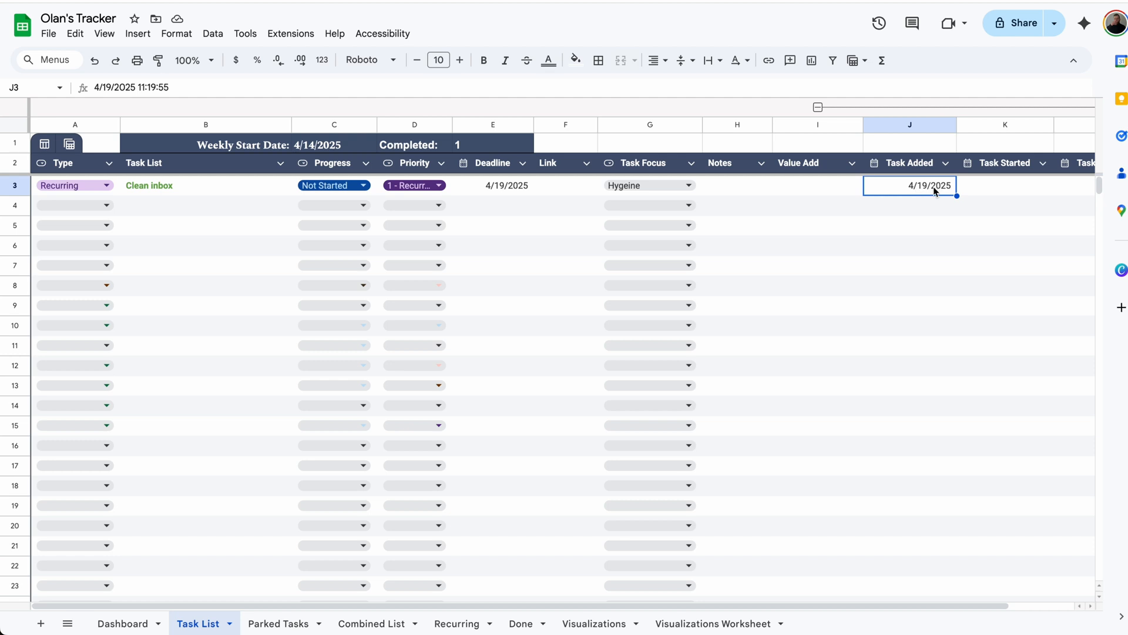
Step: Set the Clean inbox Deadline in the Recurring sheet to =TODAY()+5 and reject the suggested autofill
click(458, 623)
click(543, 180)
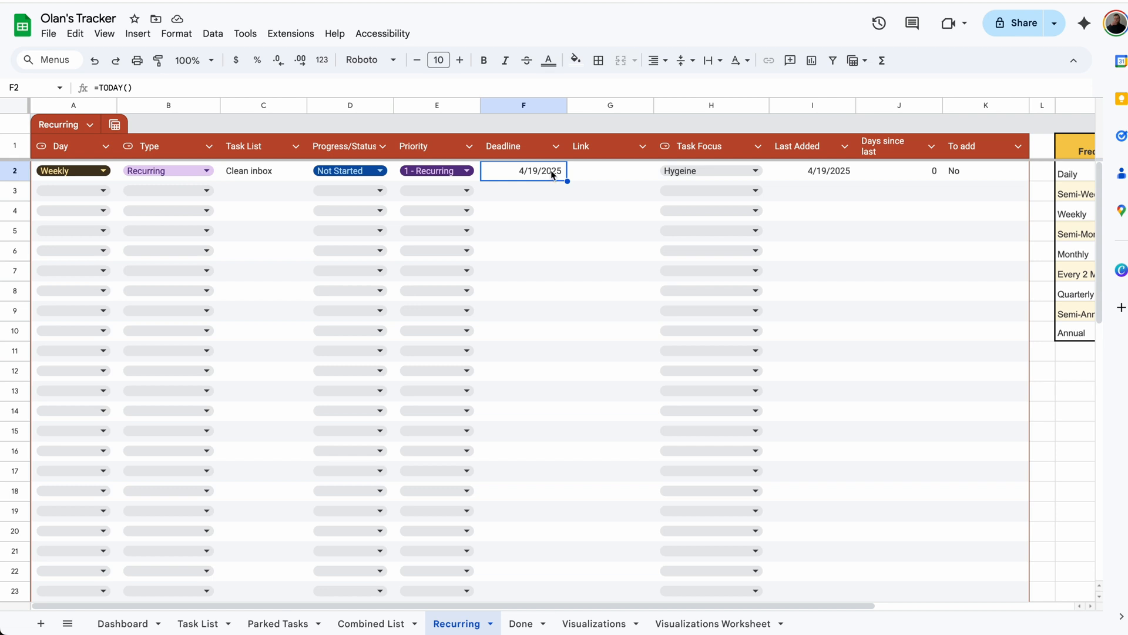
click(383, 83)
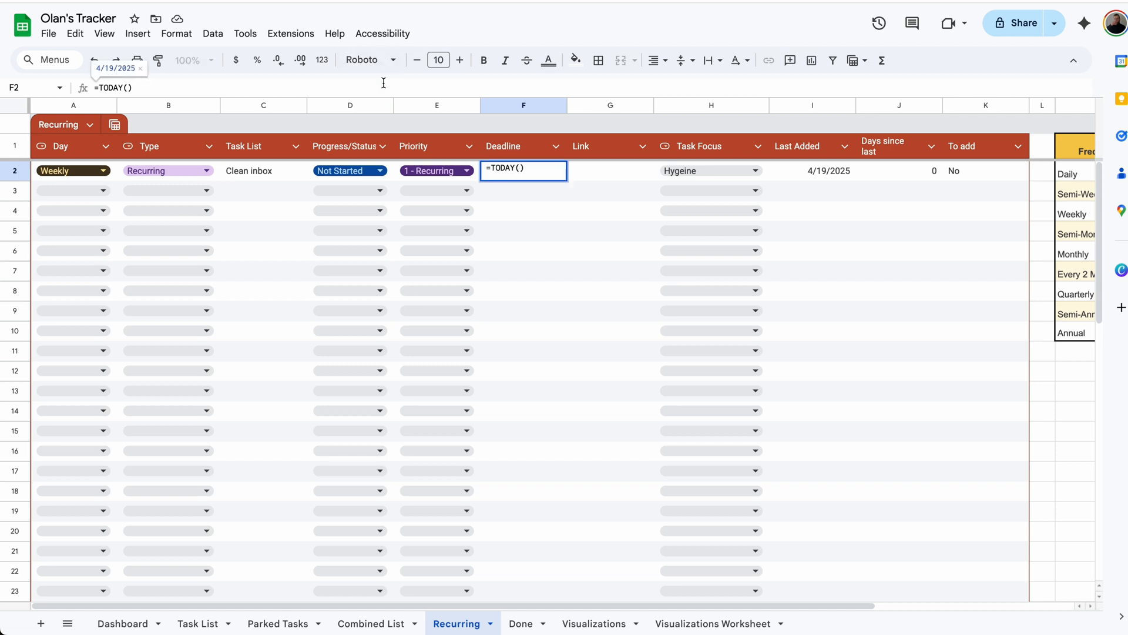
text(+5)
key(Return)
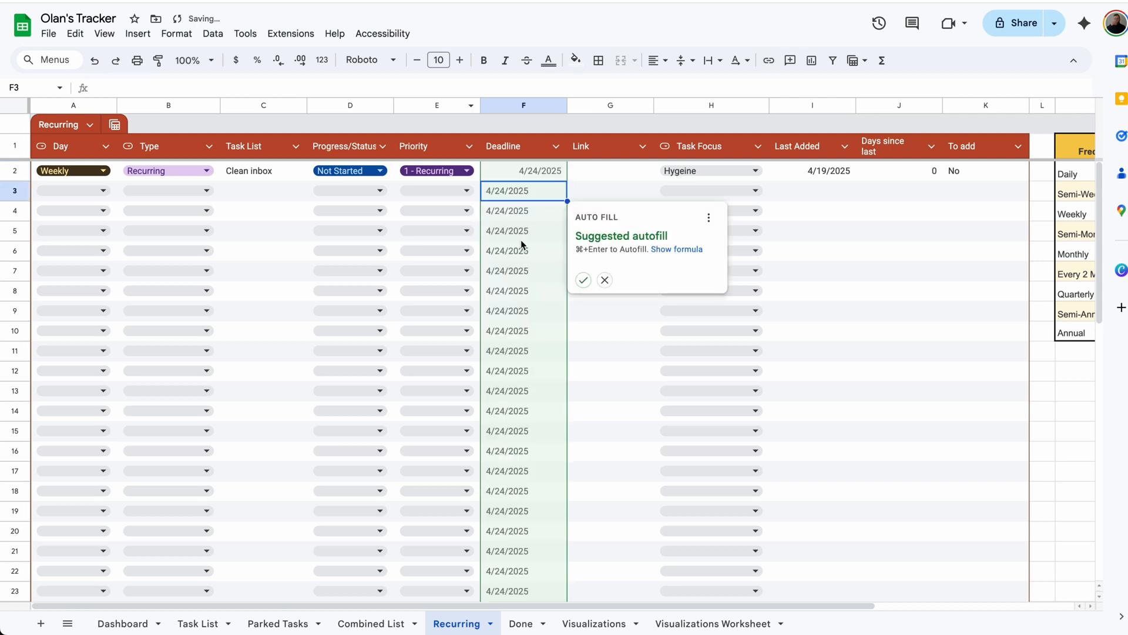
click(608, 278)
Step: Clear Clean inbox's Deadline in the Recurring sheet and set its Deadline in the Task List sheet to 4/24/2025
click(547, 172)
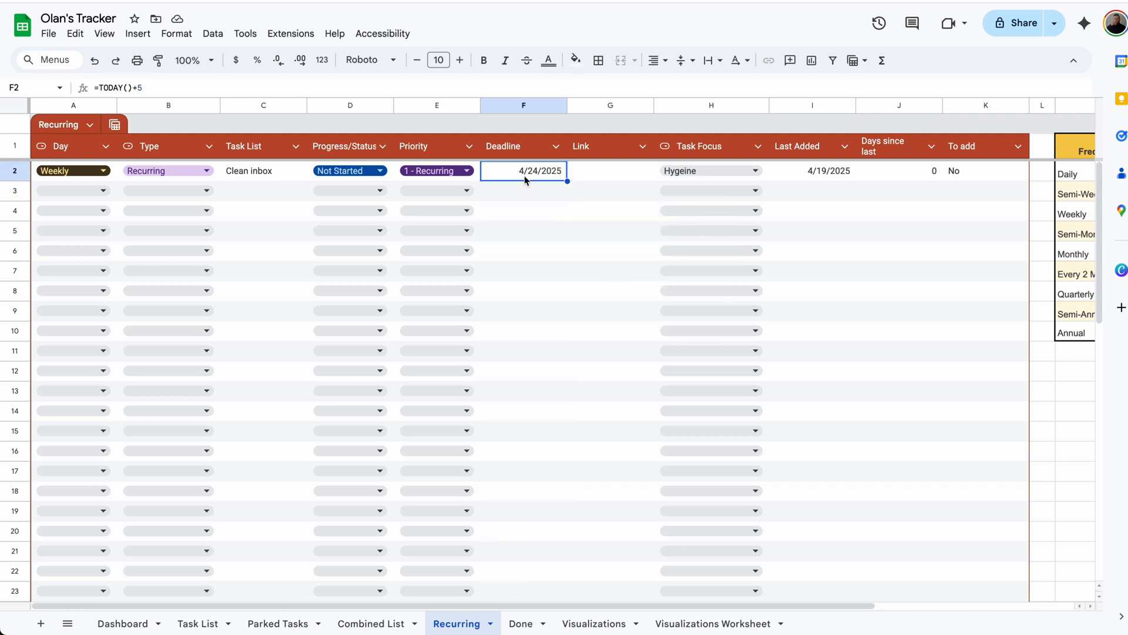
key(Delete)
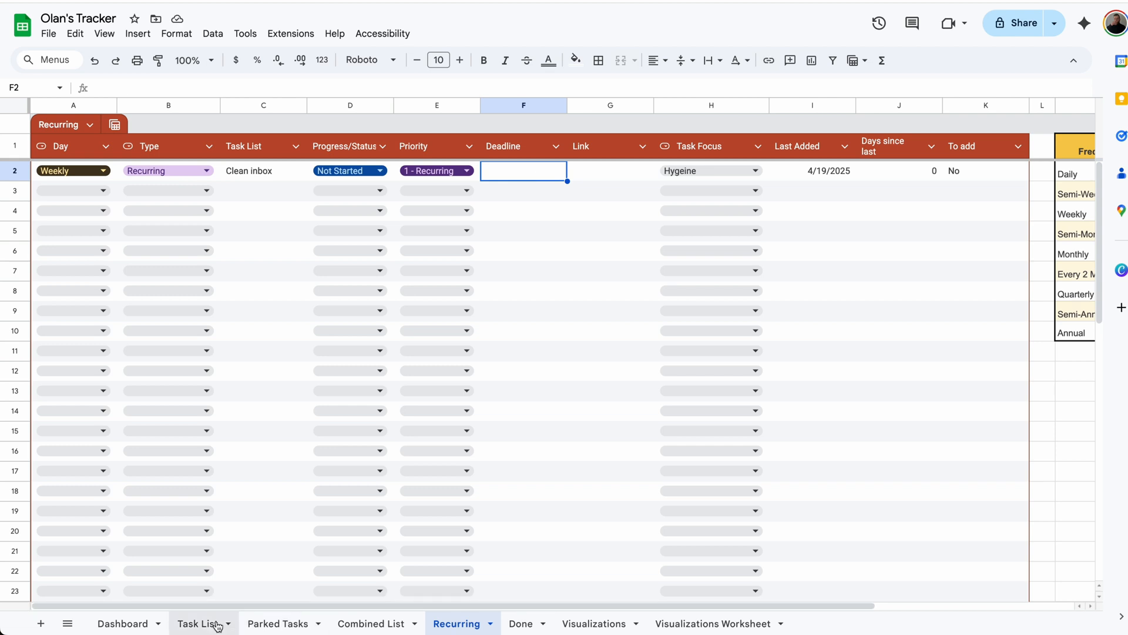
click(218, 625)
double_click(500, 189)
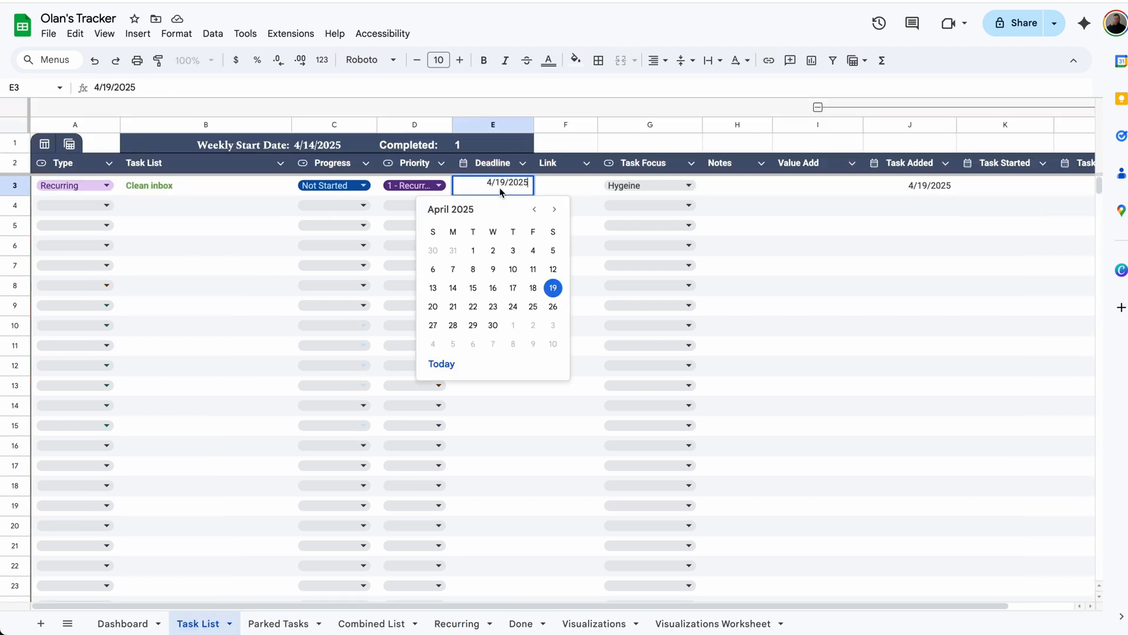
click(513, 307)
Step: Inspect the weekly Completed count in the Task List sheet and try a Weekly Start Date of 4/21/2025
click(471, 148)
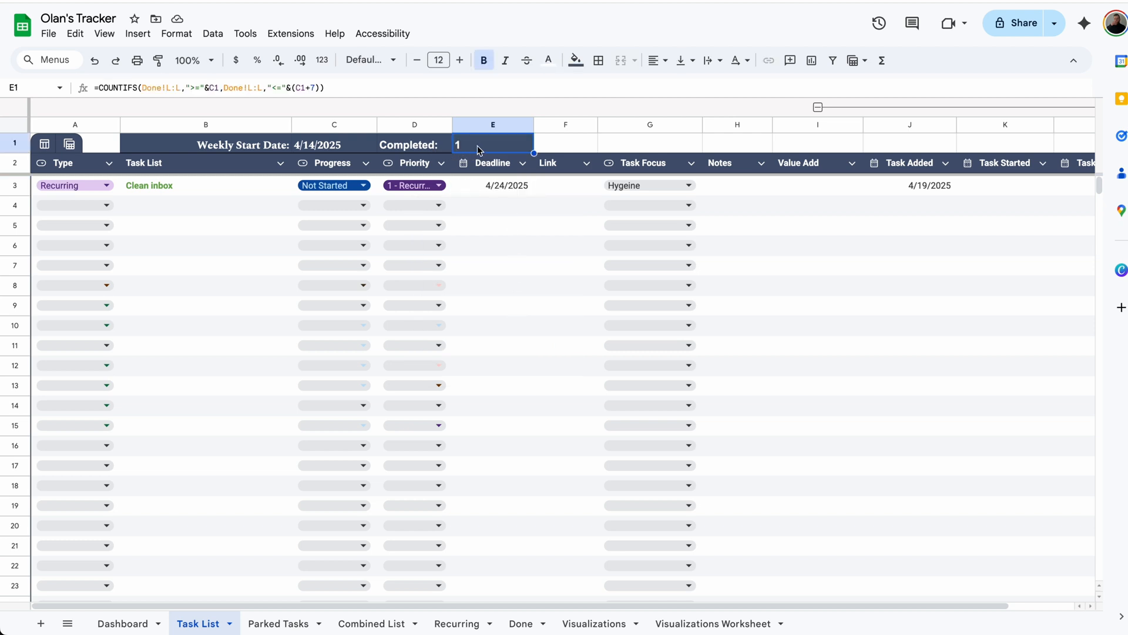
double_click(350, 148)
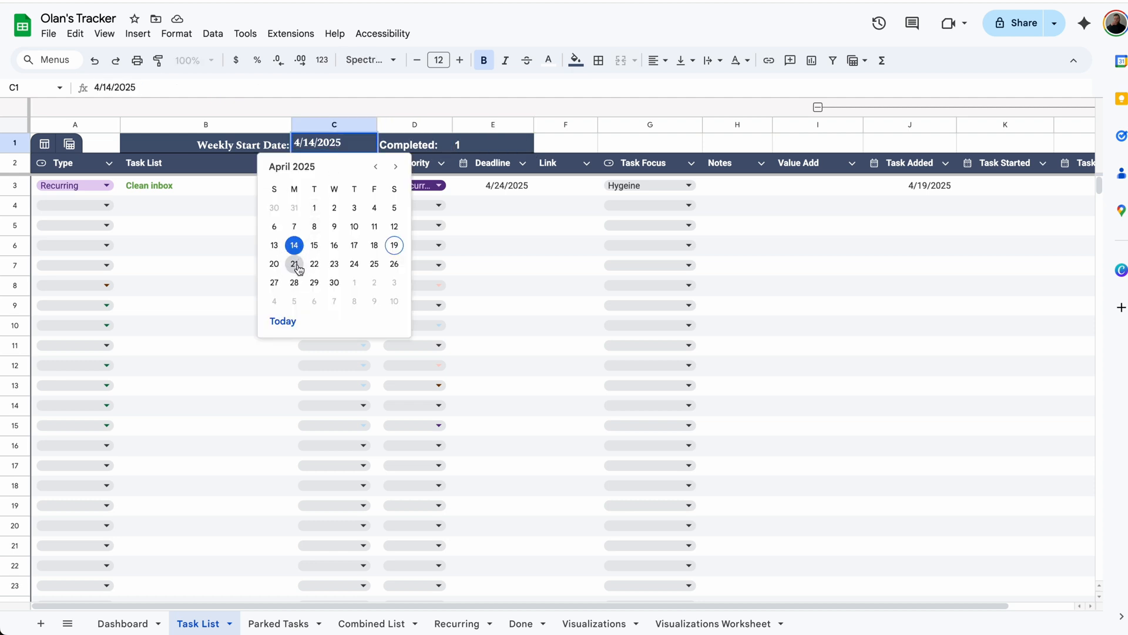
click(295, 264)
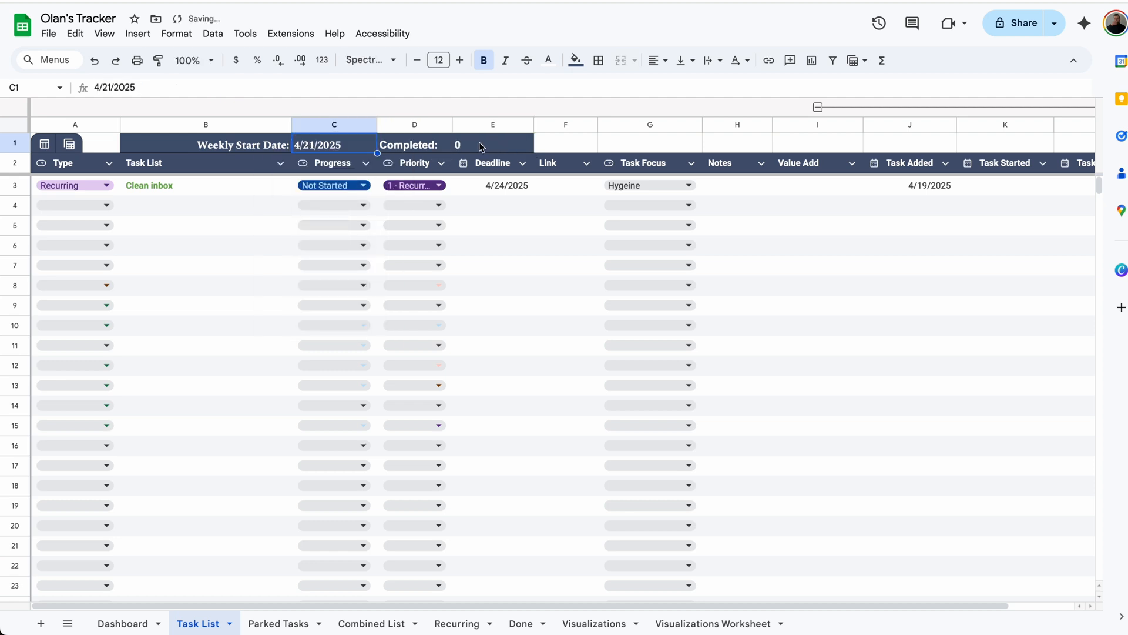
click(122, 623)
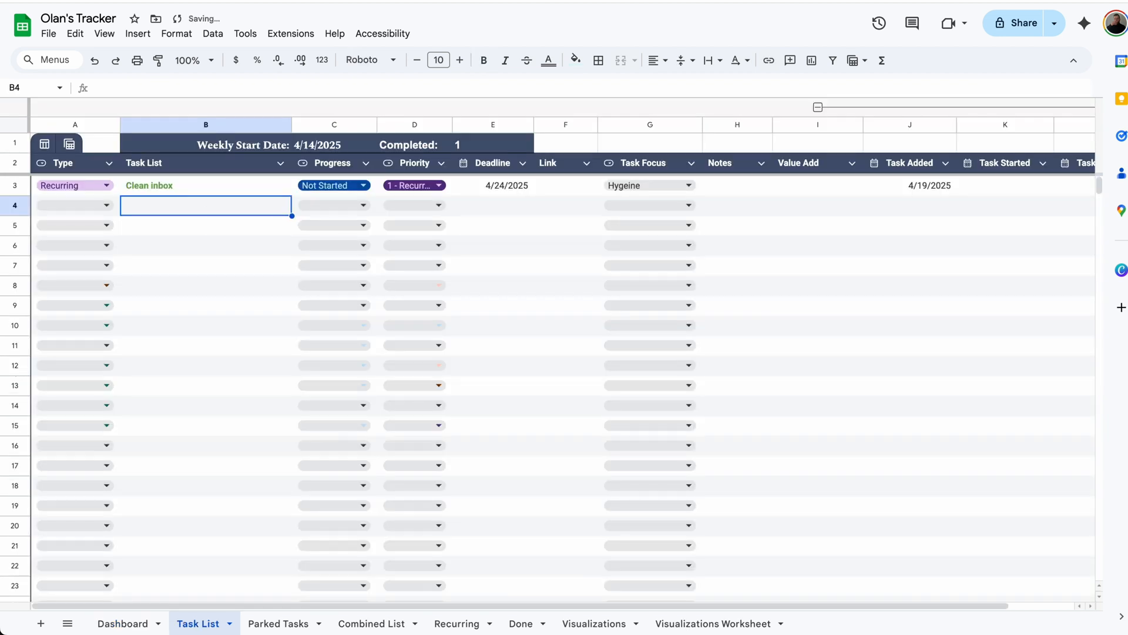
Step: Add the task Test 2 below Clean inbox and autofill the series down to Test 6 in B4:B8
text(Test)
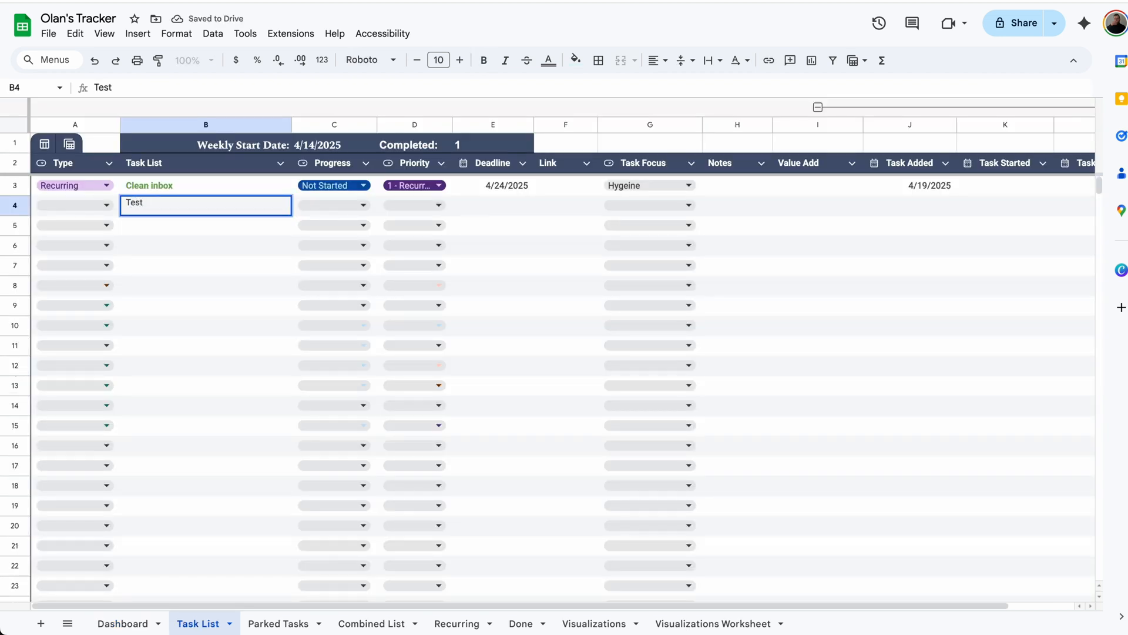
text( 2)
key(Return)
click(243, 200)
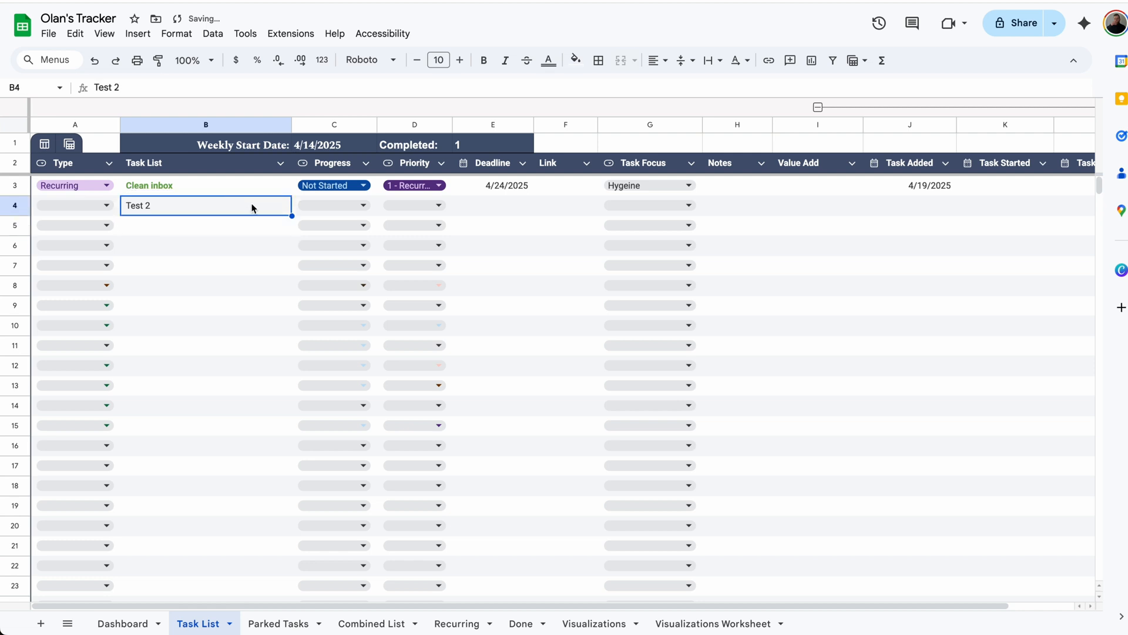
drag(291, 215, 268, 288)
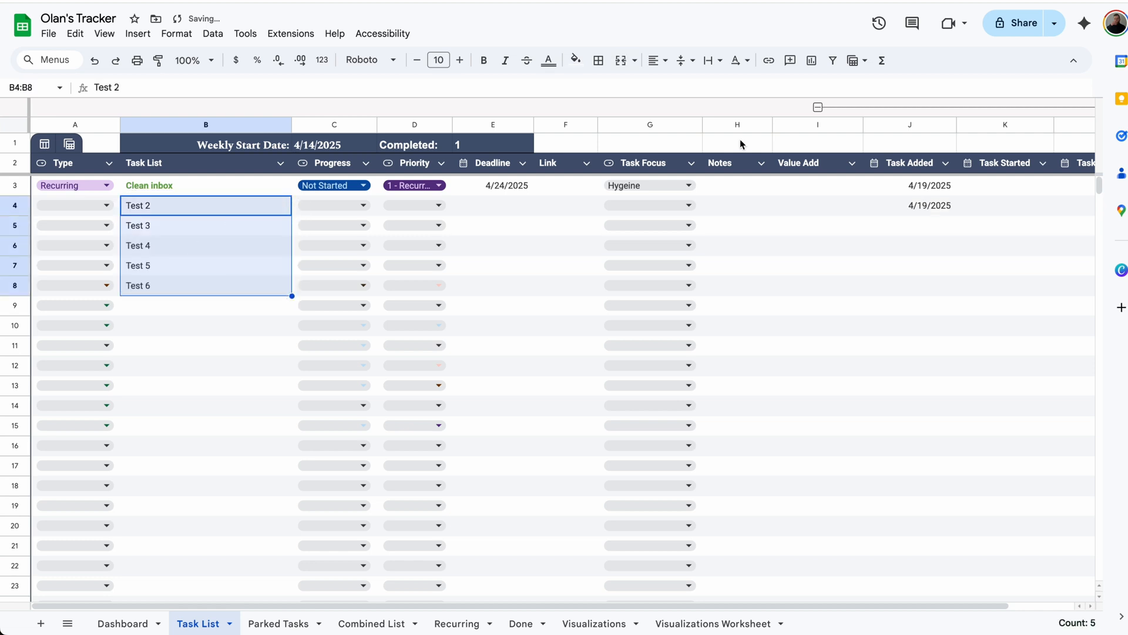
Step: Check the Task Added cells for Test 3 and Test 4, and rename the tasks Test 4 and Test 5 to gh
click(928, 228)
click(928, 246)
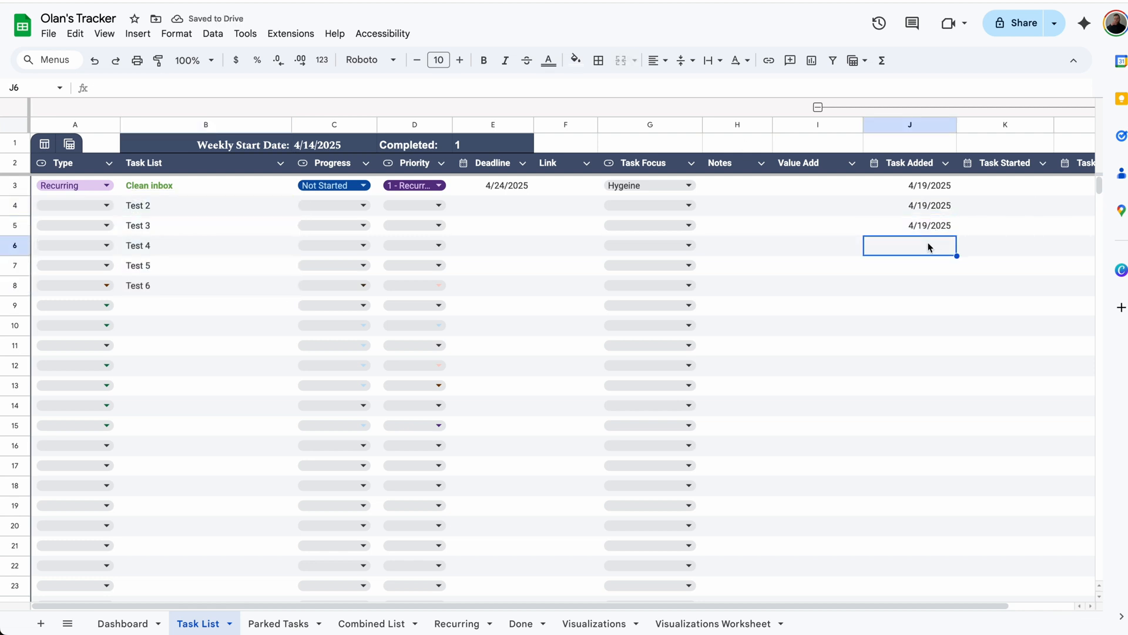
click(931, 225)
click(931, 243)
click(221, 250)
text(gh)
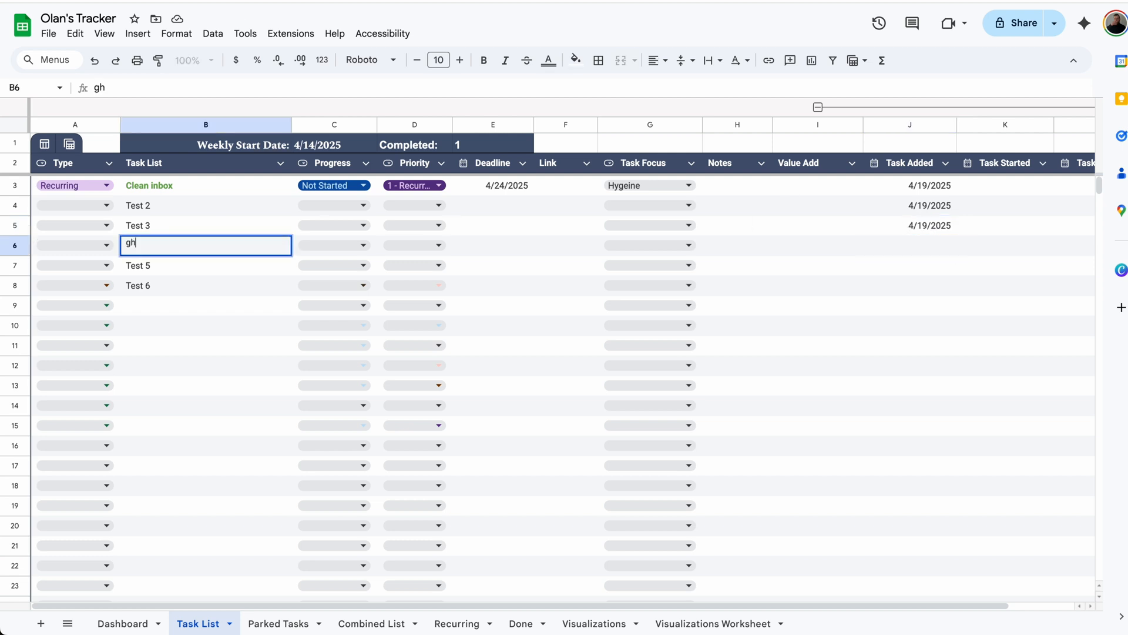
key(Return)
Step: Set Test 2's Type to Unplanned, Progress to Not Started, Priority to 2 - Top and Task Focus to Project Completion
click(88, 206)
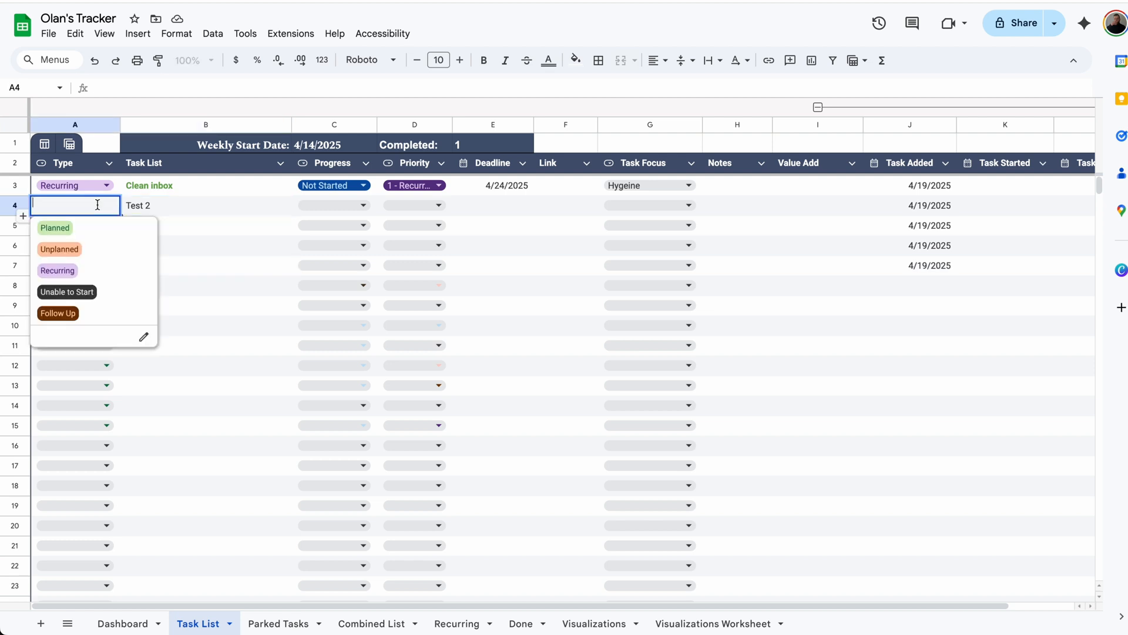
click(88, 251)
click(333, 205)
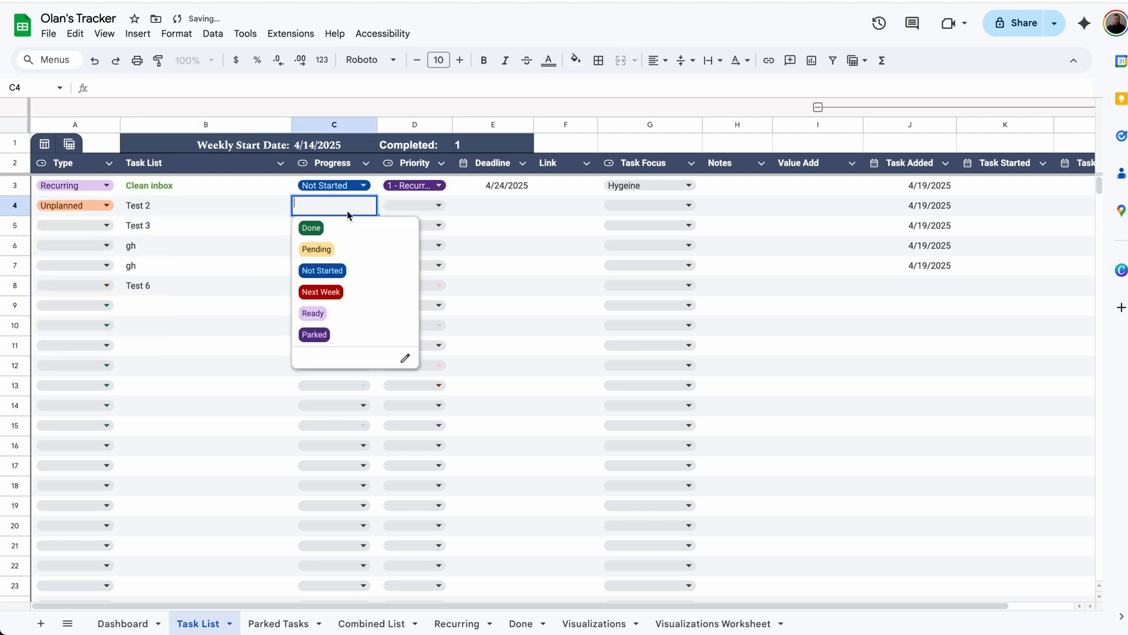
click(331, 275)
click(439, 205)
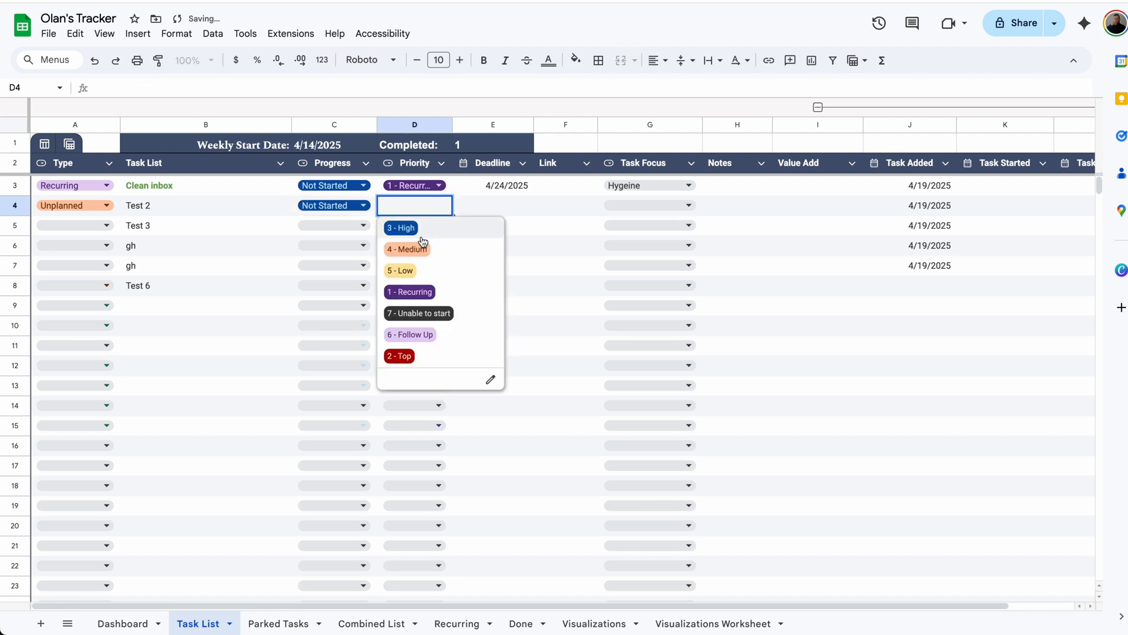
click(406, 356)
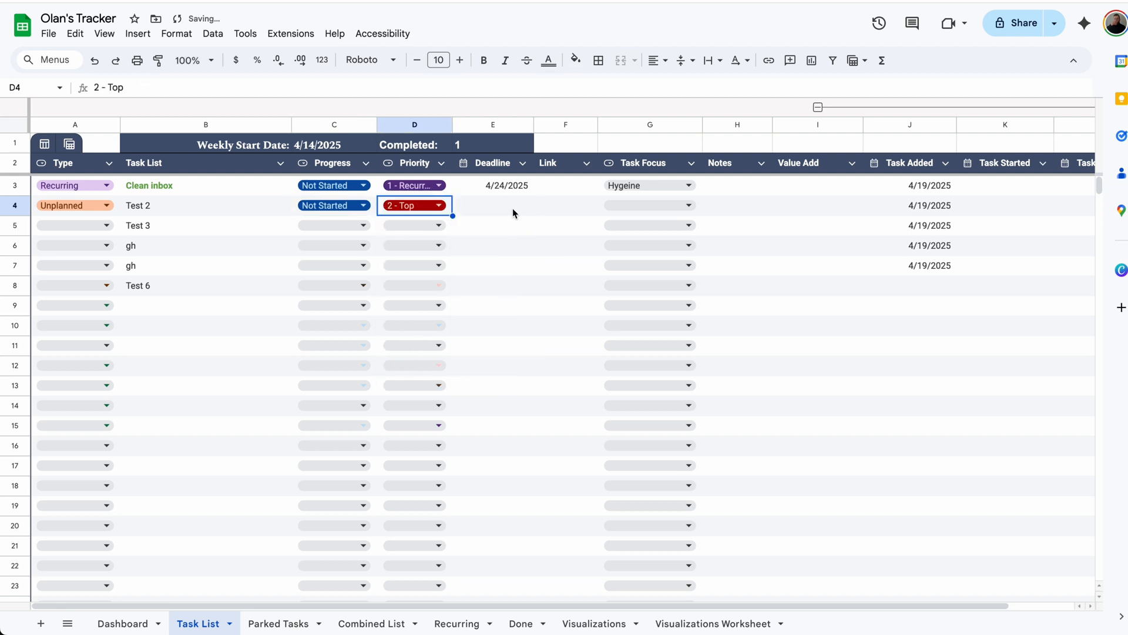
click(689, 205)
click(652, 291)
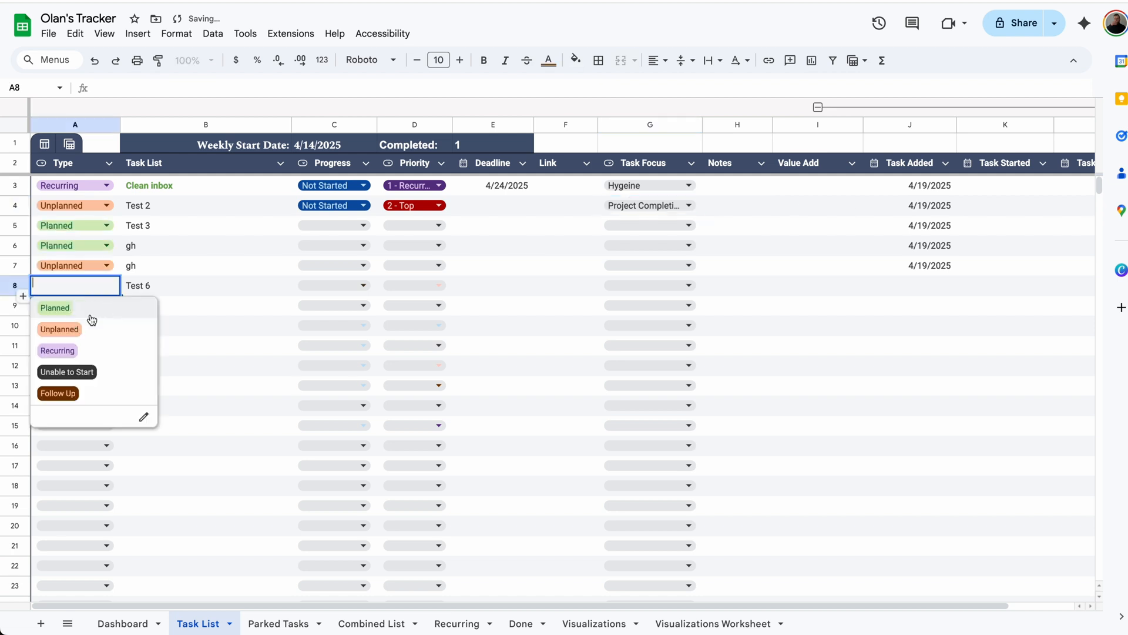
Step: Set Test 6's Type to Planned and fill the Not Started progress from Test 2 down through C8
click(88, 308)
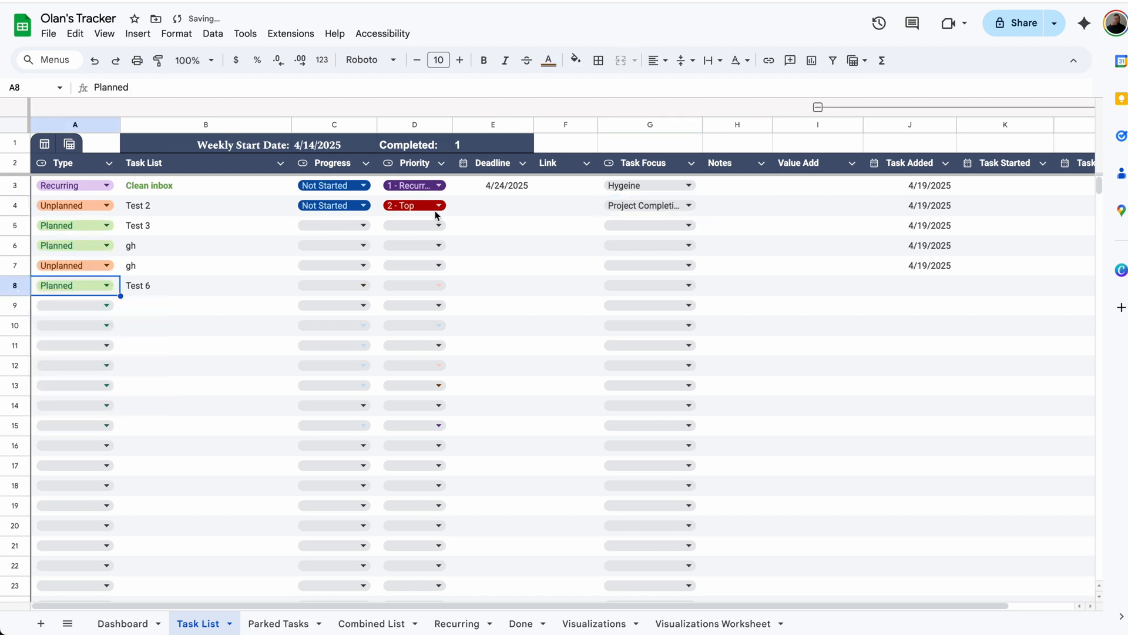
click(374, 212)
drag(377, 214, 365, 291)
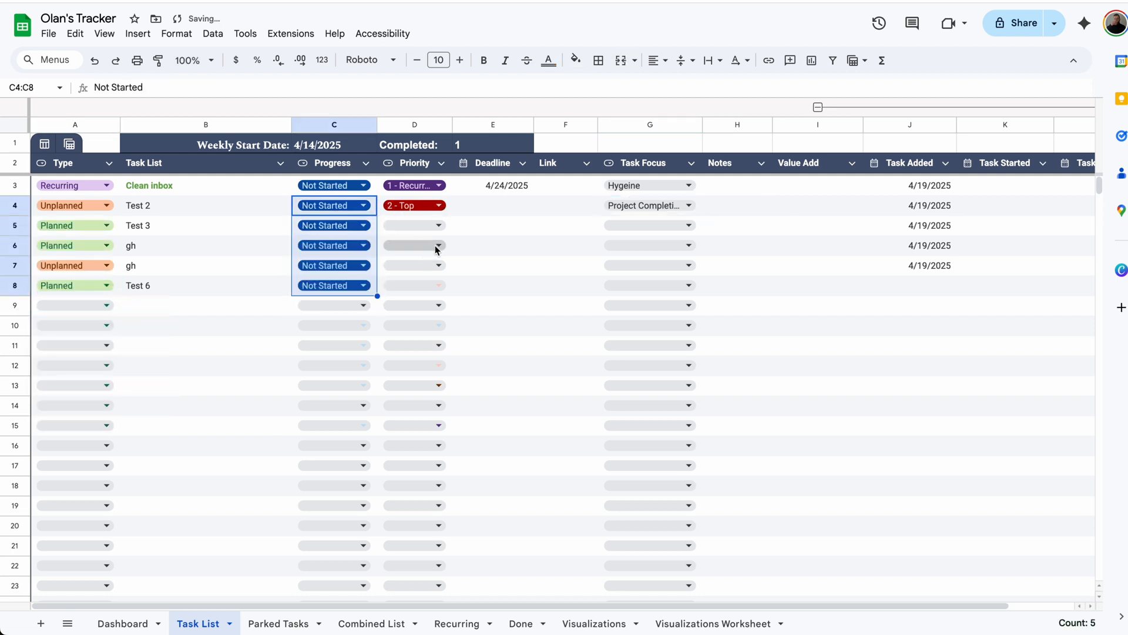
Step: Fill the Priority cells D4:D8 with 2 - Top, replacing the invalid autofilled series values
click(444, 210)
drag(453, 216, 415, 241)
mouse_move(391, 230)
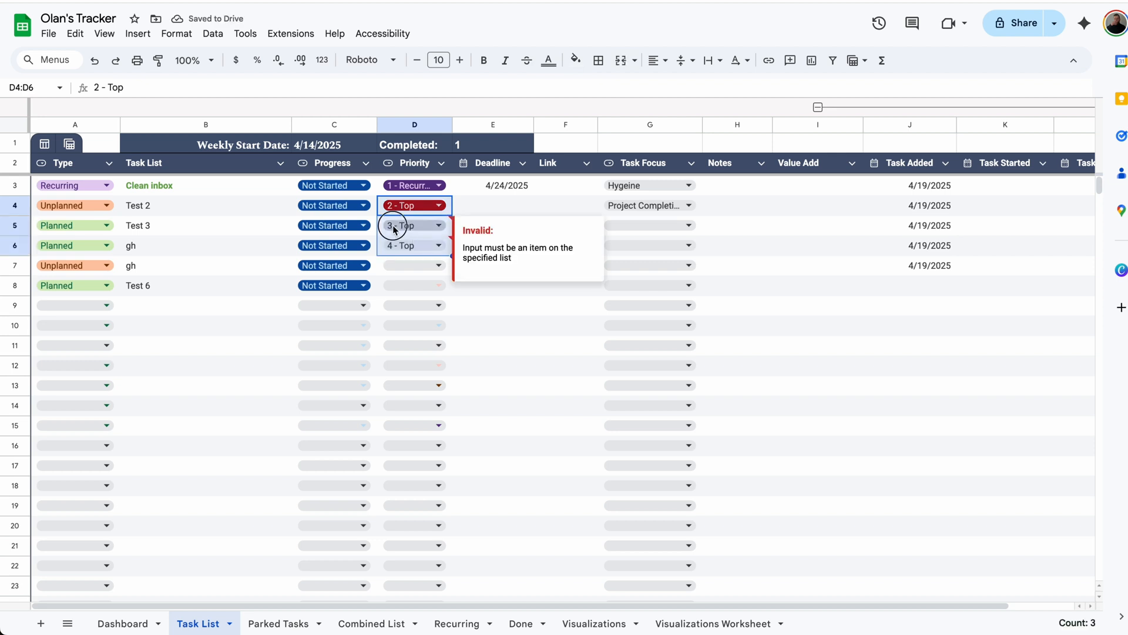
click(393, 224)
click(399, 245)
drag(451, 215, 452, 289)
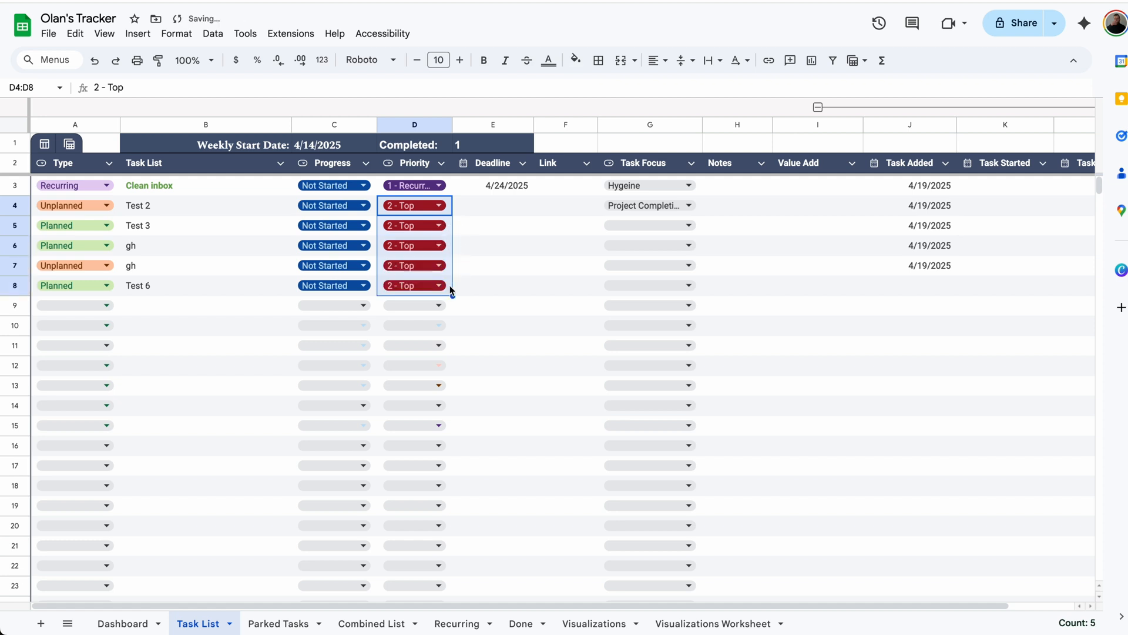
Step: Set the priorities of the two gh tasks to 4 - Medium and 3 - High, and Test 6's to 5 - Low
click(487, 274)
click(412, 245)
click(408, 289)
click(411, 265)
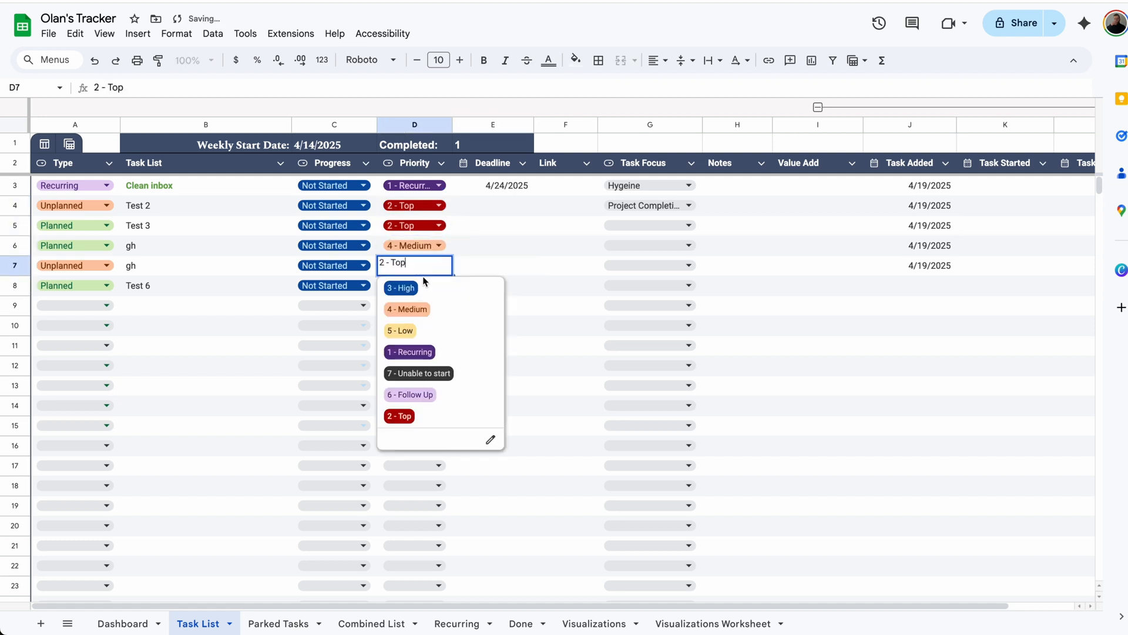
click(402, 288)
click(415, 286)
click(400, 351)
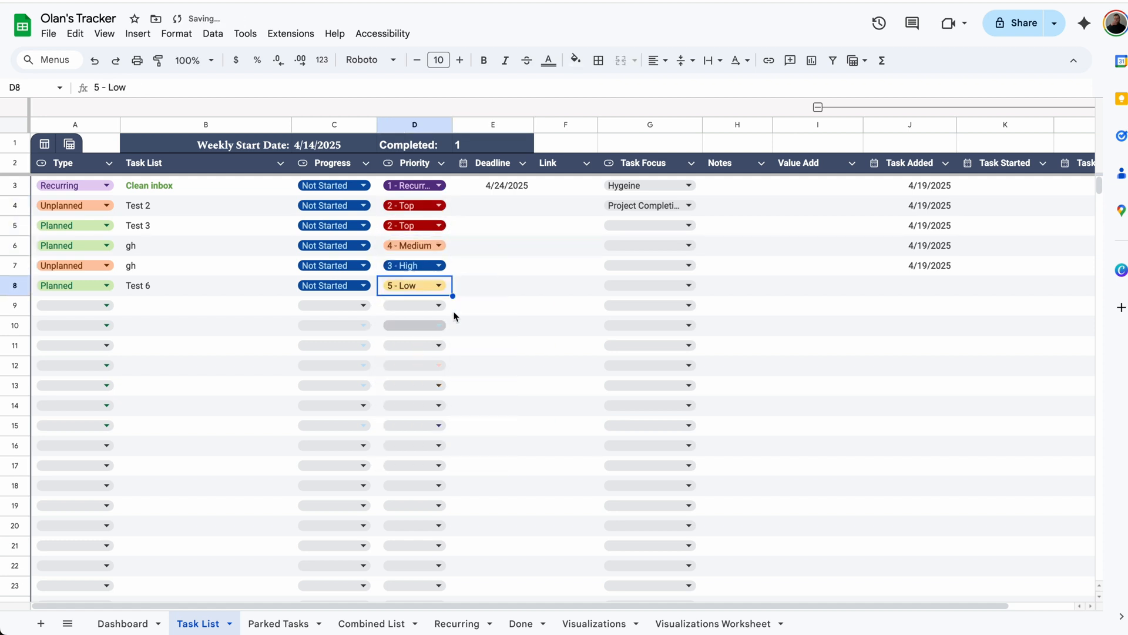
Step: Set Task Focus to Enablement for Test 3, Project Completion and Hygeine for the two gh tasks, and Improved Profitability for Test 6
click(624, 226)
click(662, 290)
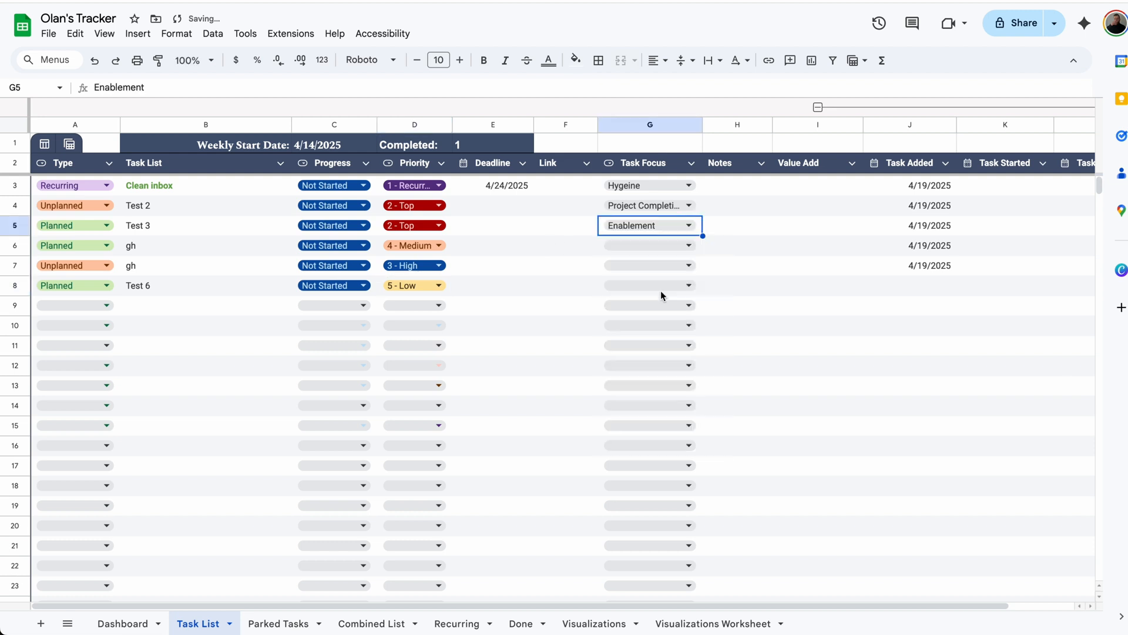
click(680, 249)
click(680, 248)
click(632, 284)
Step: Review the Dashboard's pending tasks list, the April calendar entries for Clean inbox and Test 1, and the pending count banner
click(141, 622)
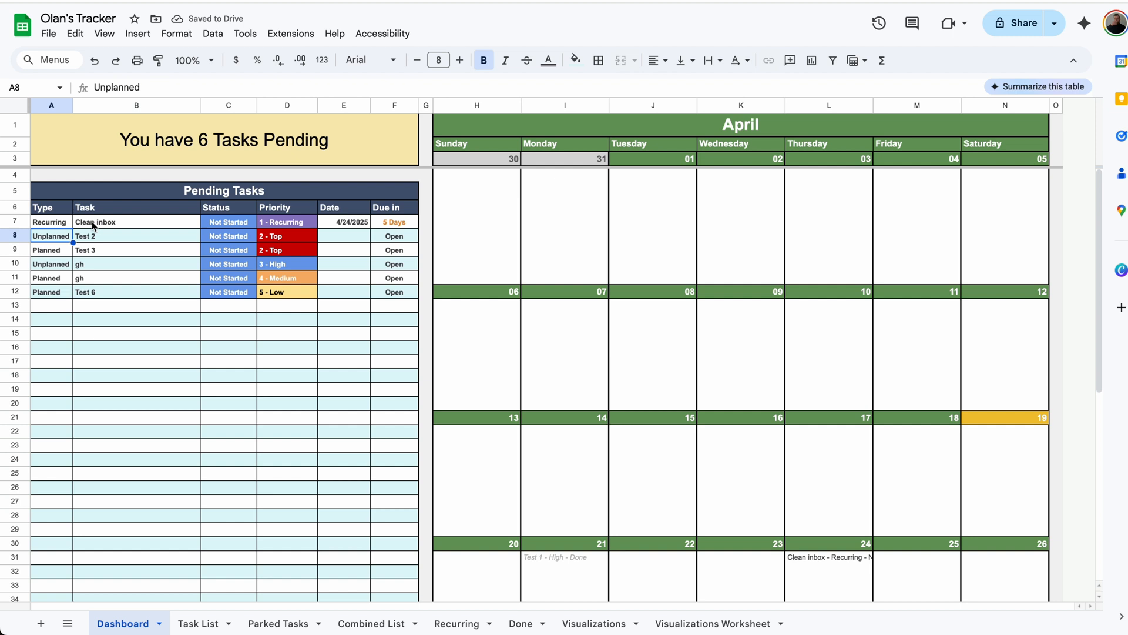
click(355, 226)
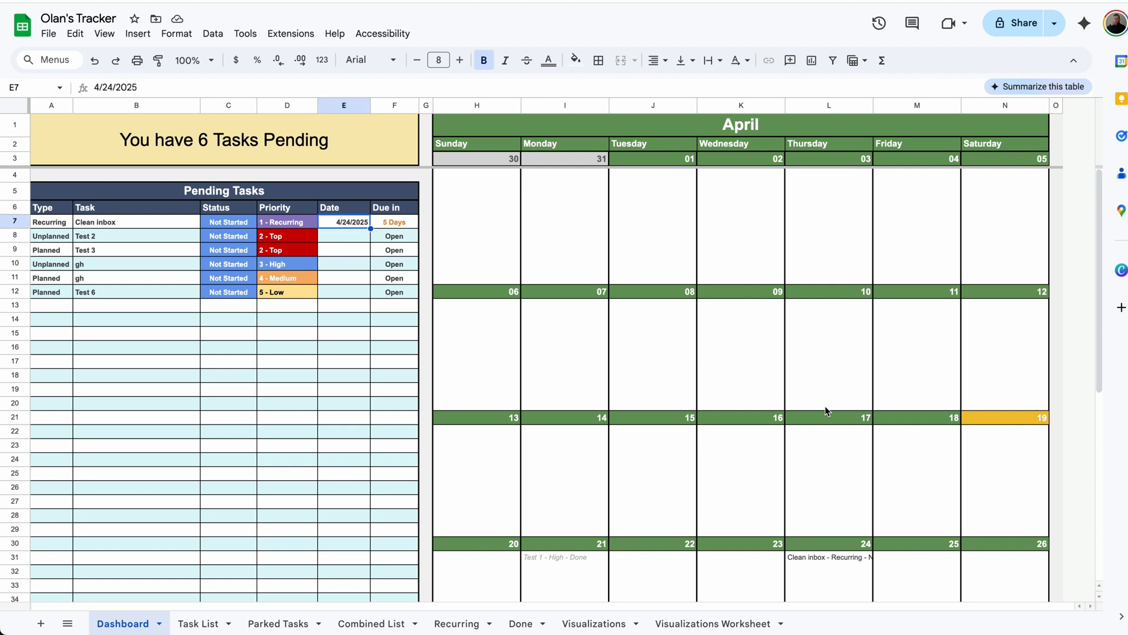
scroll(827, 411, down, 2)
click(847, 467)
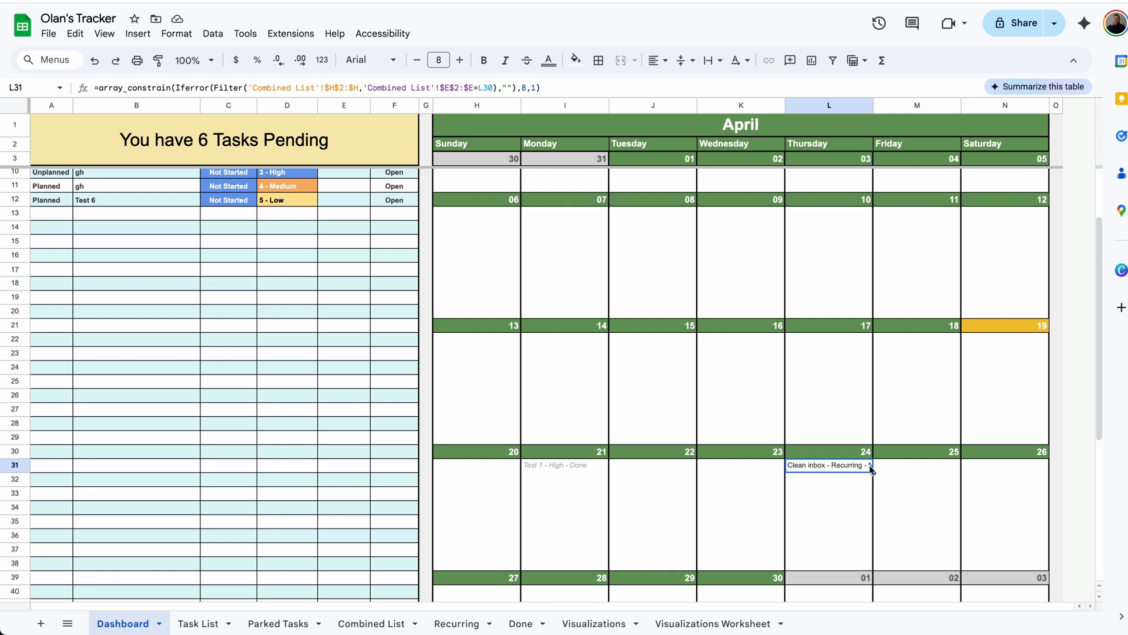
click(574, 469)
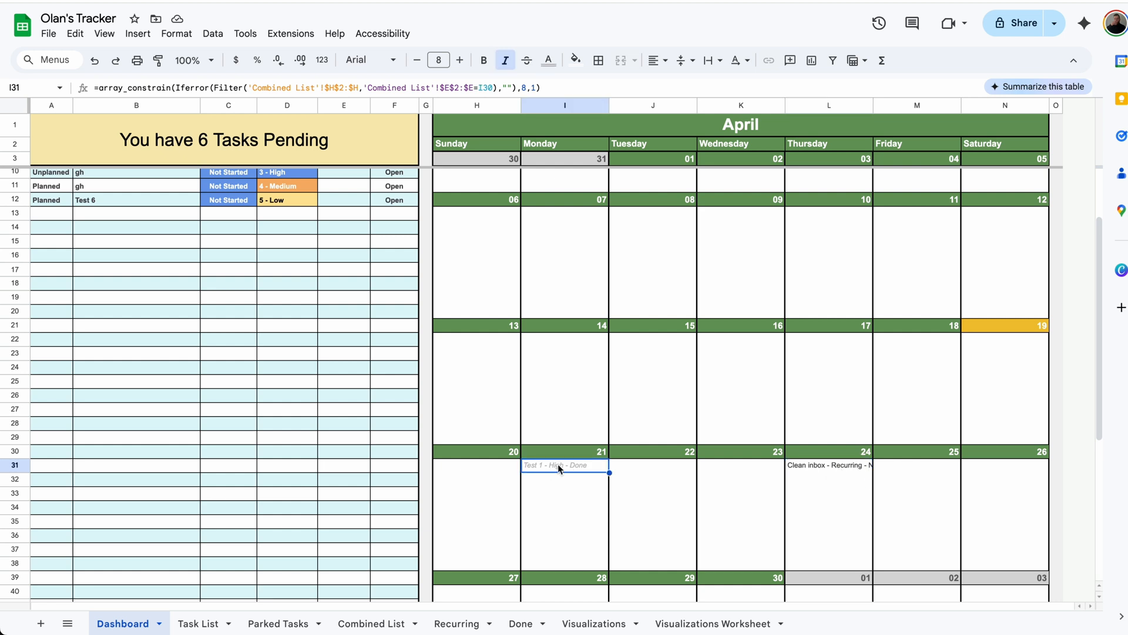
scroll(582, 469, up, 3)
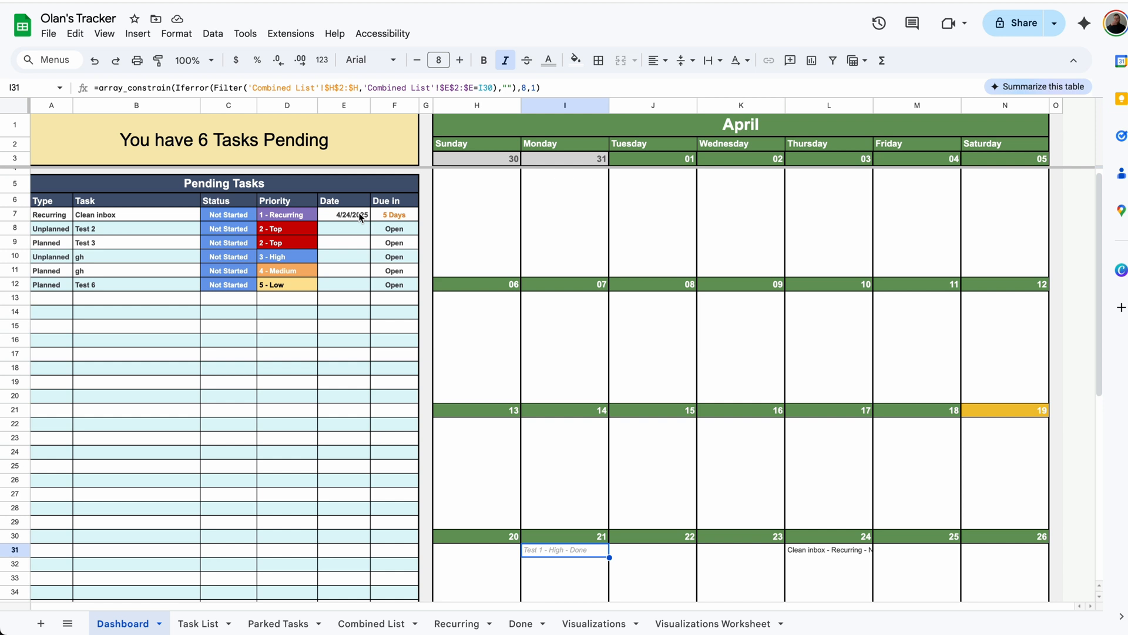
click(352, 216)
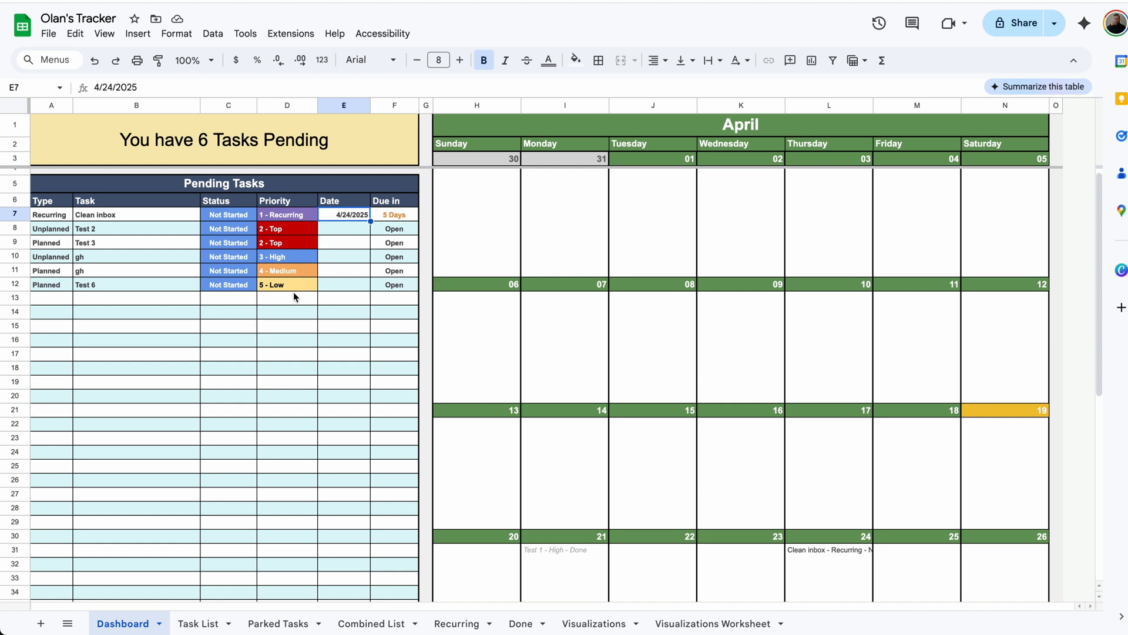
click(256, 137)
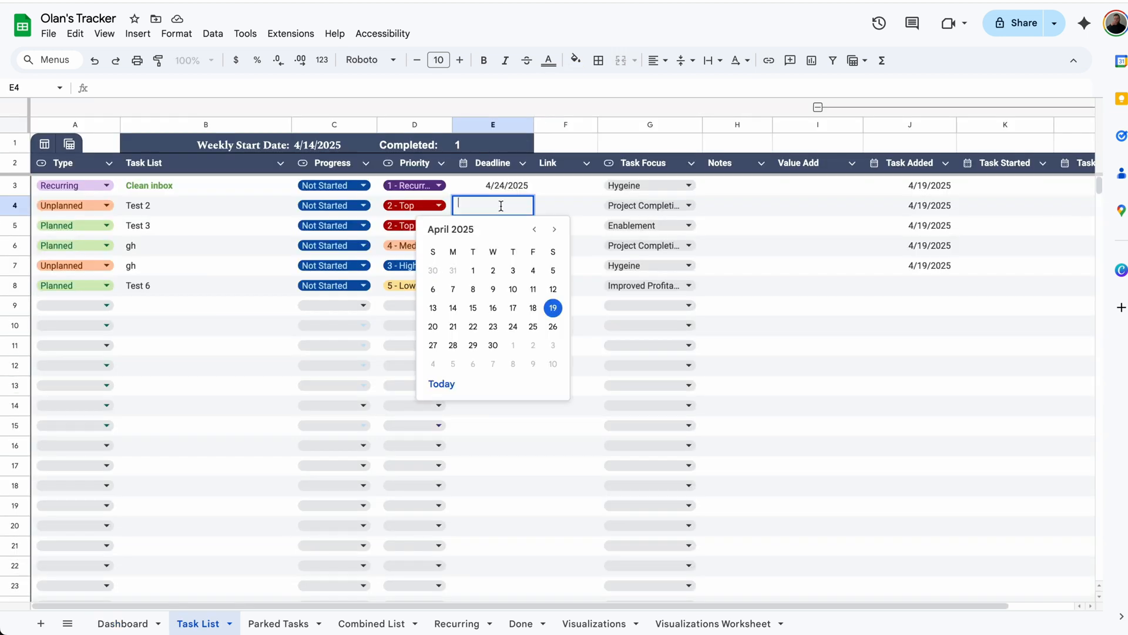
Step: Set the Task List deadlines to 4/23/2025 for Test 2, 4/25/2025 for Test 3 and 4/21/2025 for Test 6
click(494, 327)
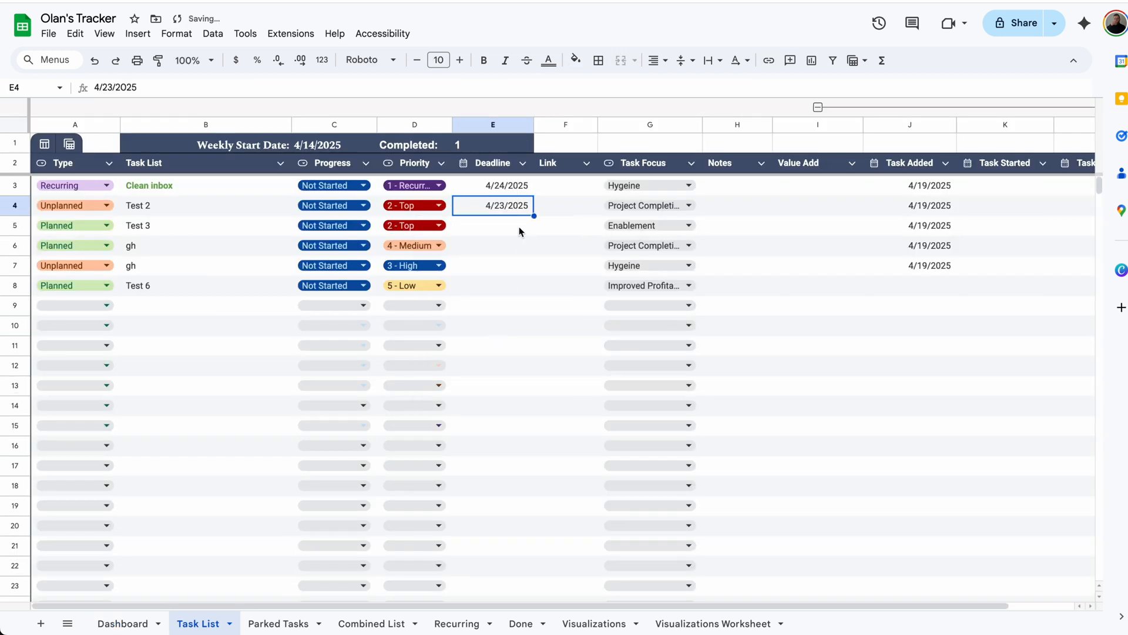
double_click(523, 228)
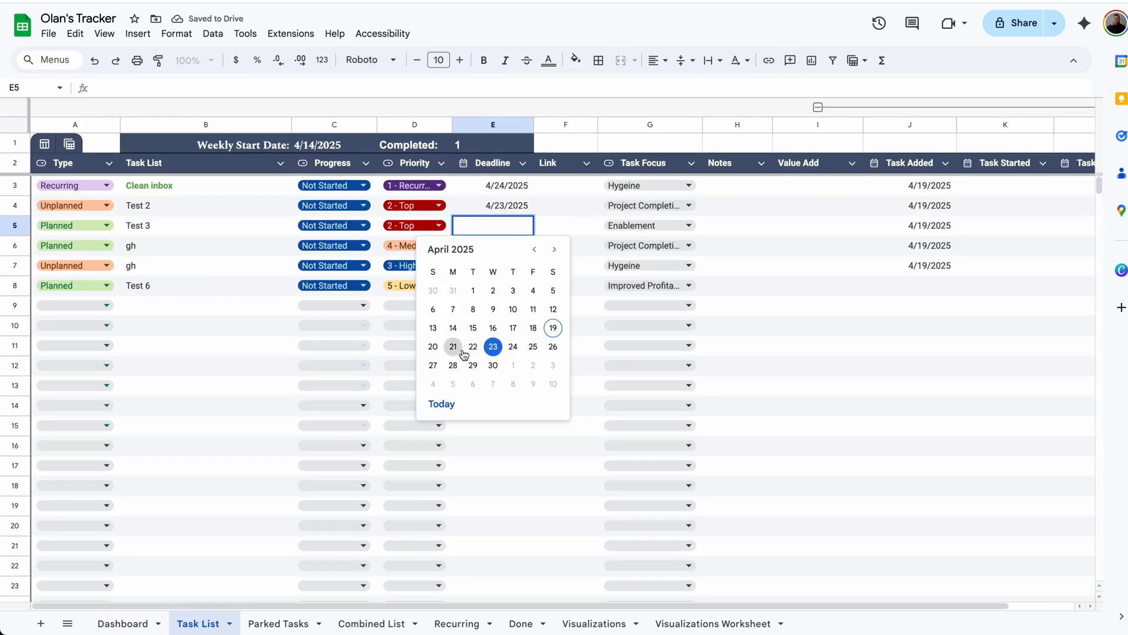
click(533, 346)
double_click(494, 285)
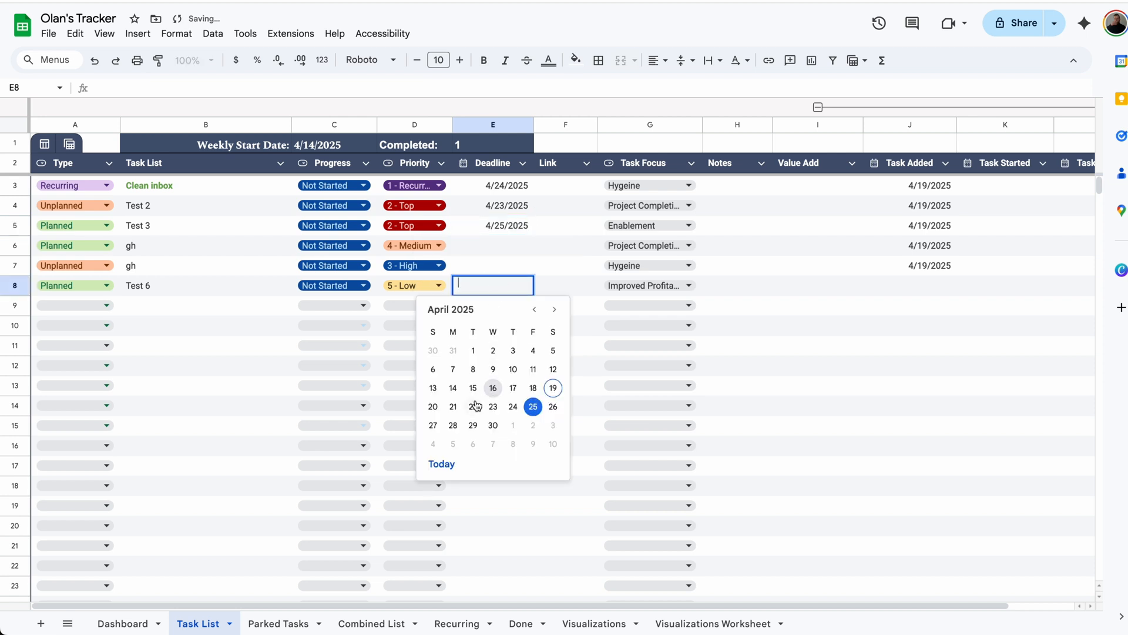
click(453, 407)
Step: Check on the Dashboard how Test 6's priority, date and Due in value are listed among the pending tasks
click(125, 622)
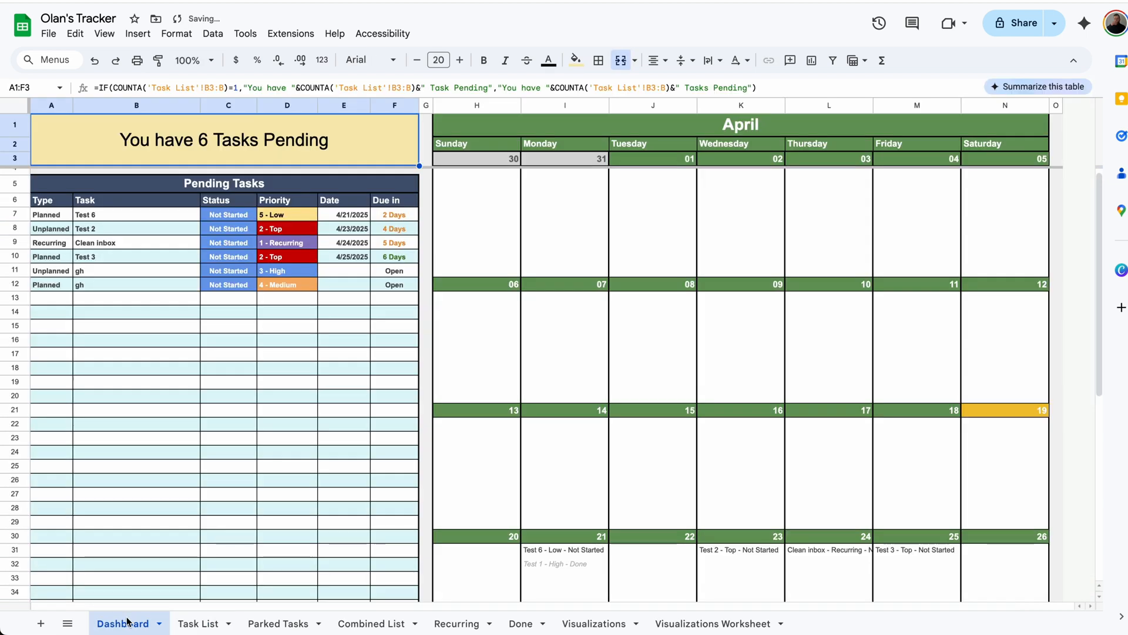
click(264, 218)
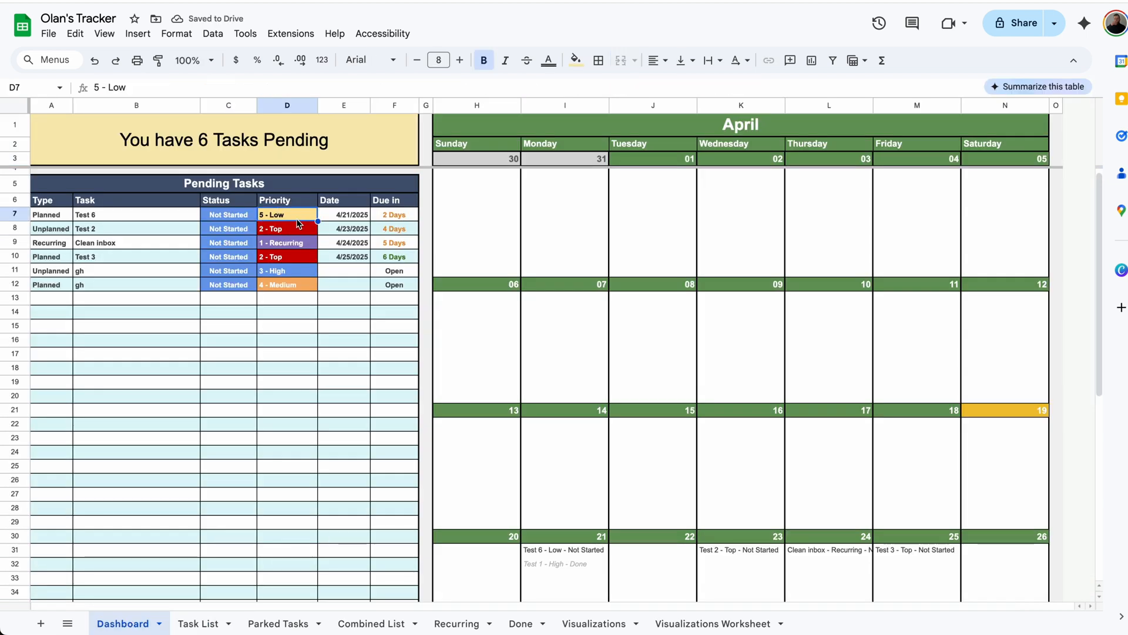
click(353, 218)
click(393, 220)
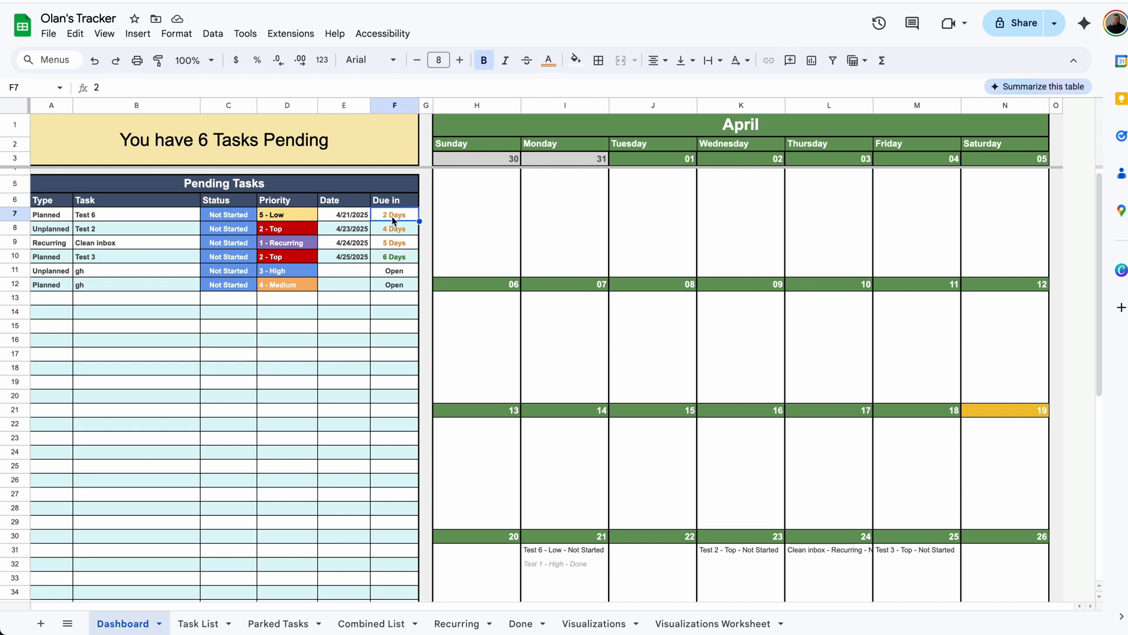
click(292, 219)
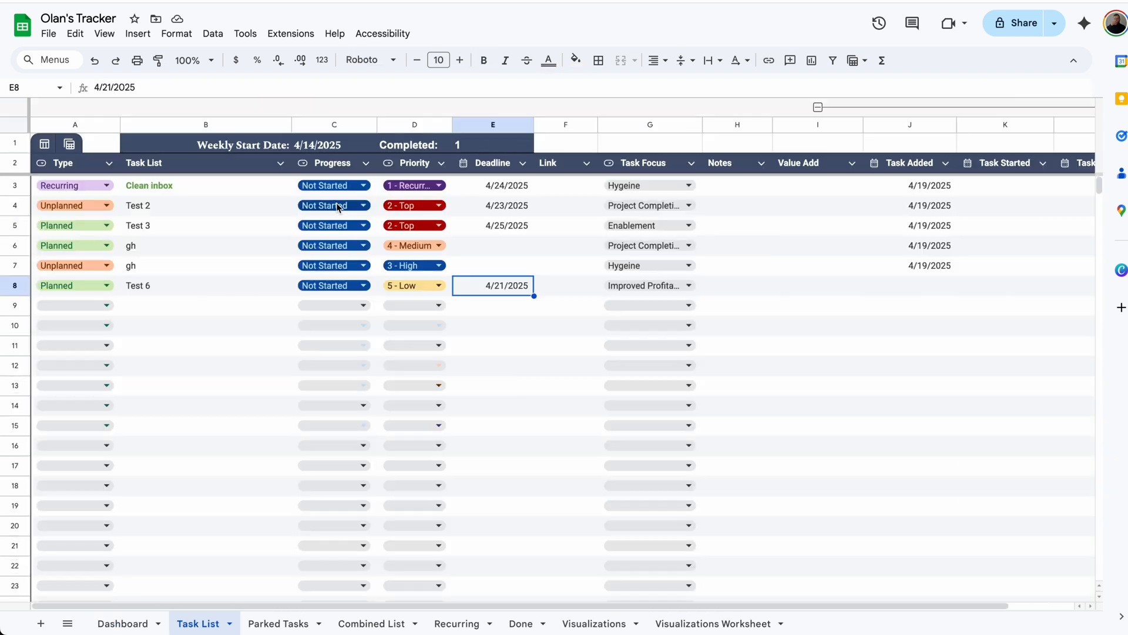
Step: Change Test 2's Progress in the Task List first to Pending and finally to Done
click(336, 203)
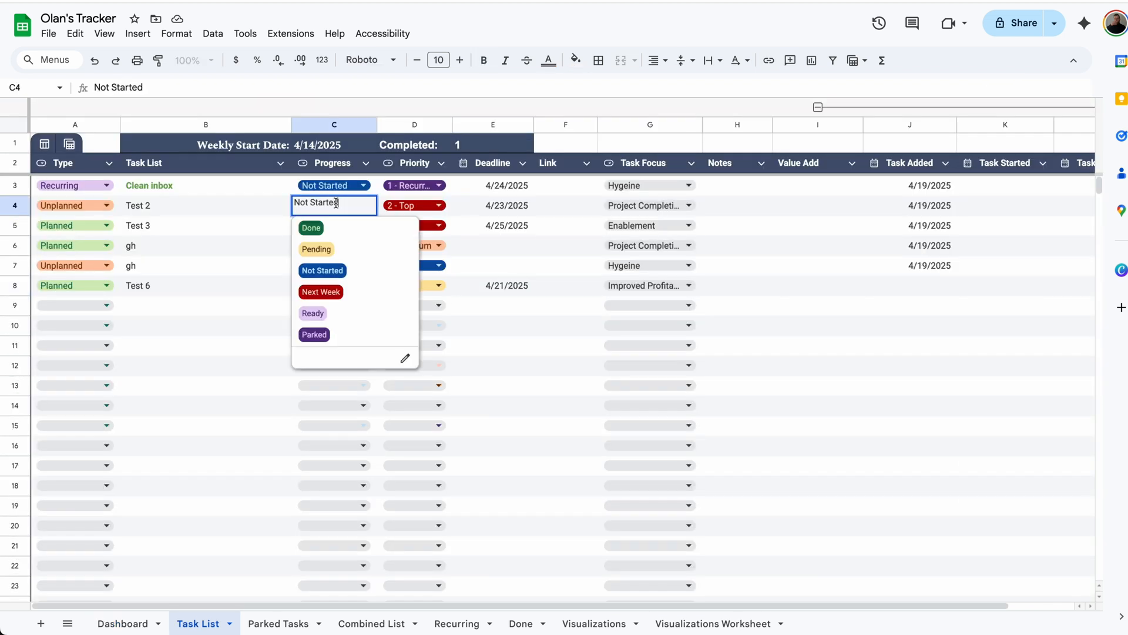
click(317, 249)
click(349, 205)
click(311, 228)
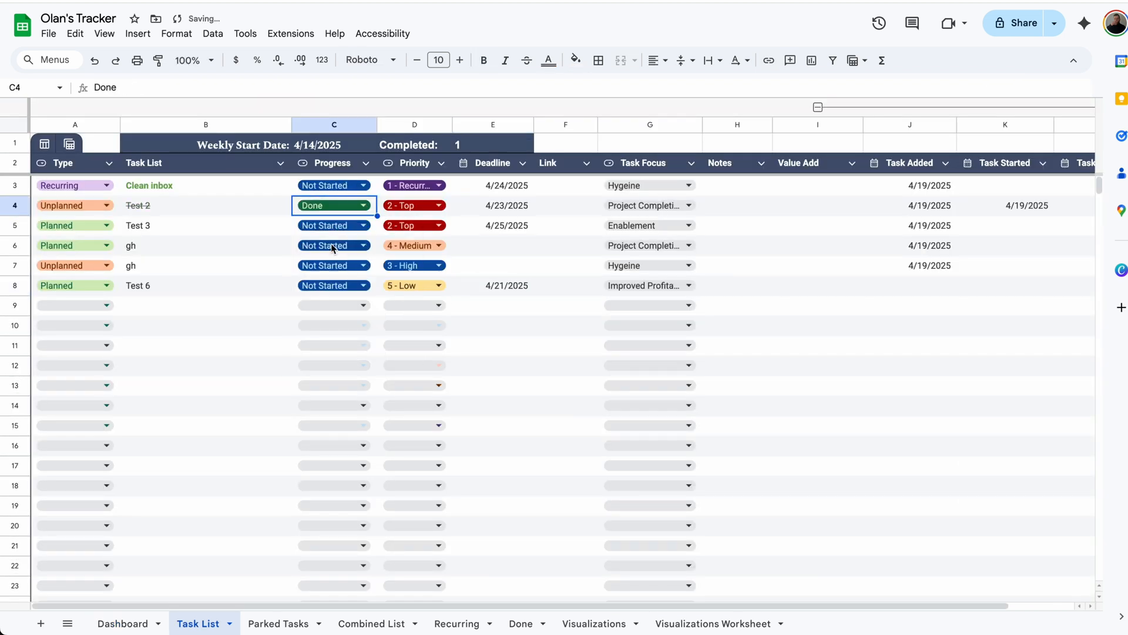
Step: Mark Test 6 and the Unplanned gh task as Done, passing Test 6 through Pending first
click(334, 266)
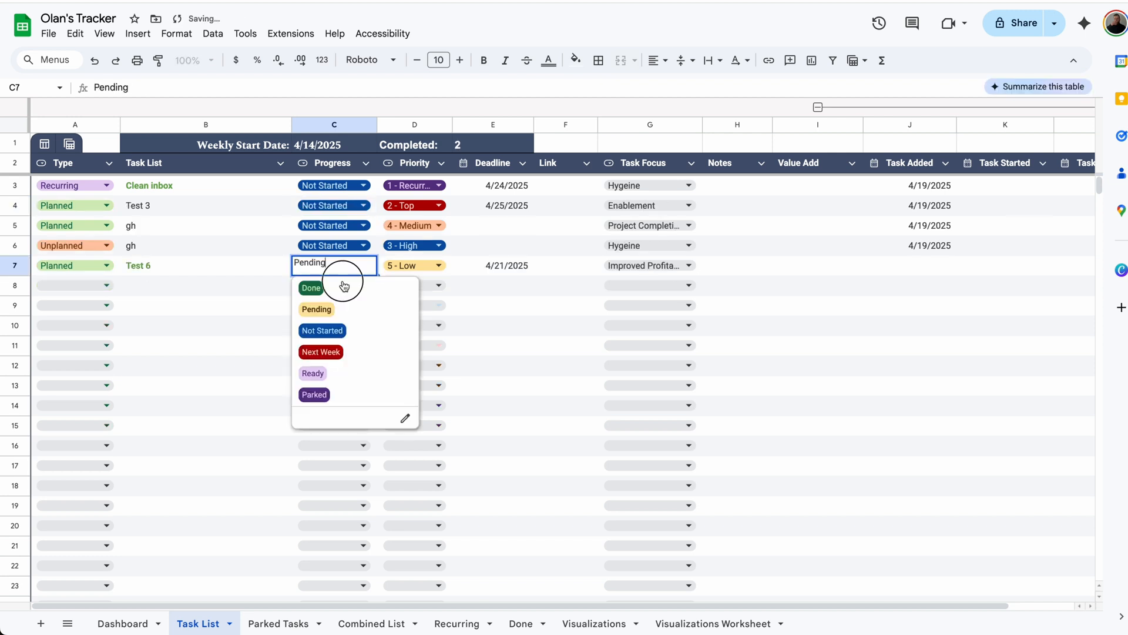
click(338, 287)
click(352, 252)
click(344, 263)
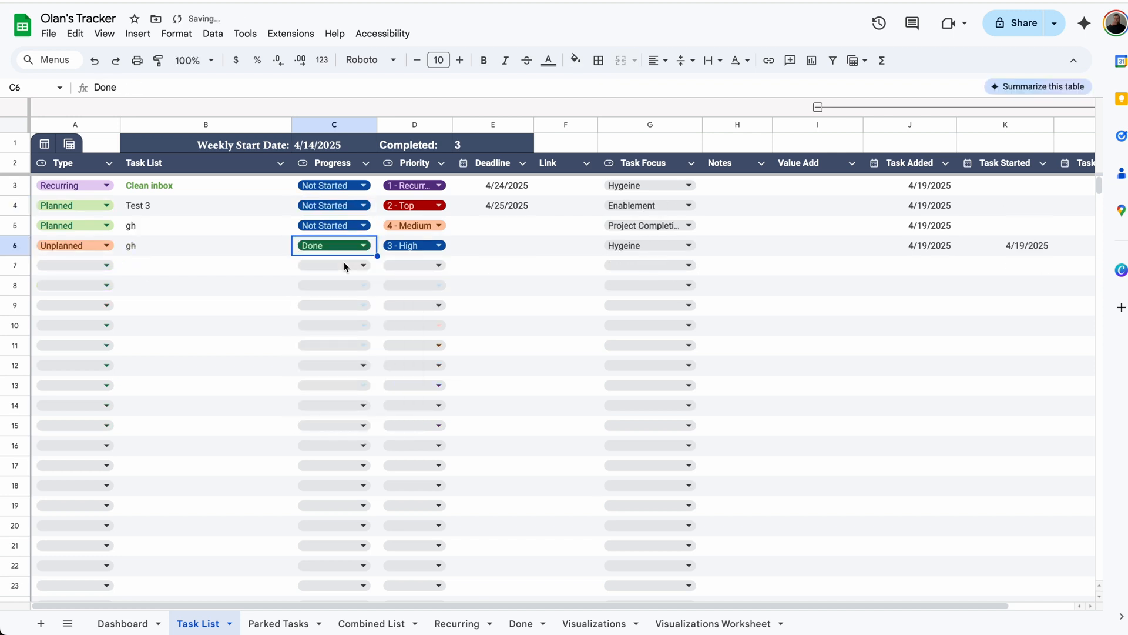
Step: Inspect the Met Deadline entries of Test 6 and the gh task on the Done sheet
click(523, 624)
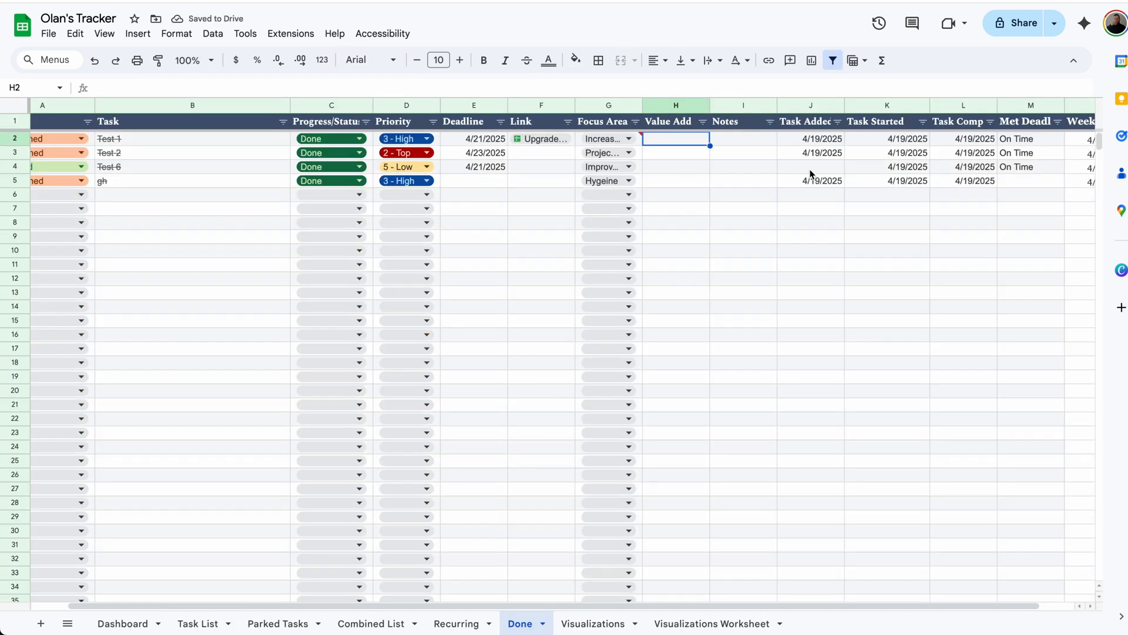
click(1037, 162)
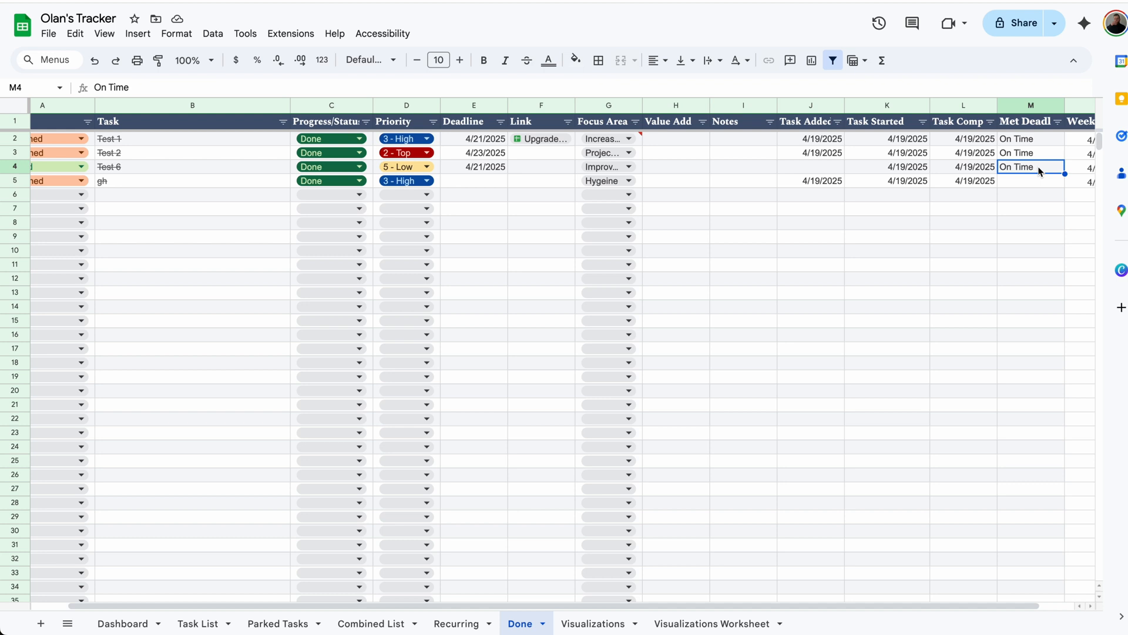
click(1033, 183)
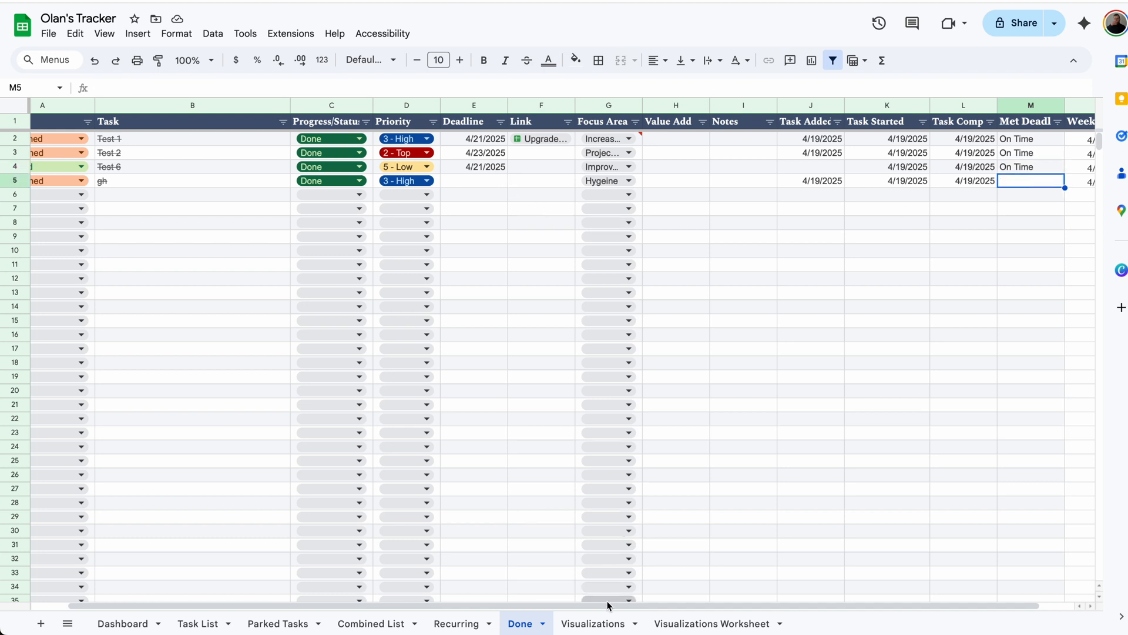
Step: Add an extra Project Completion series to the weekly Task Focus Completed chart on the Visualizations sheet
click(605, 622)
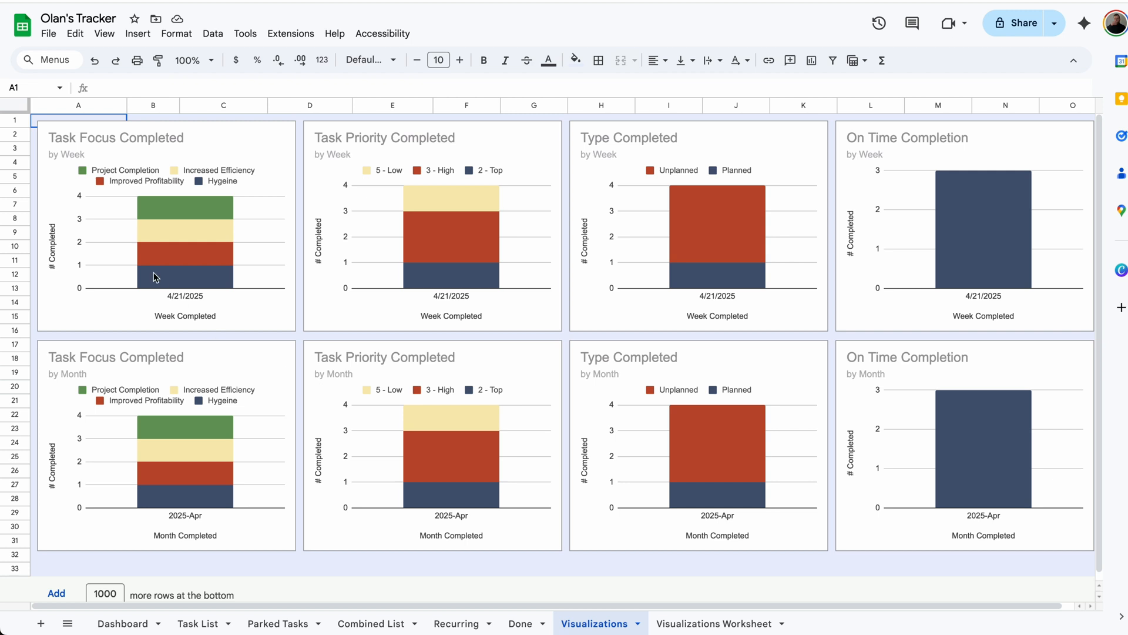
click(210, 246)
click(286, 133)
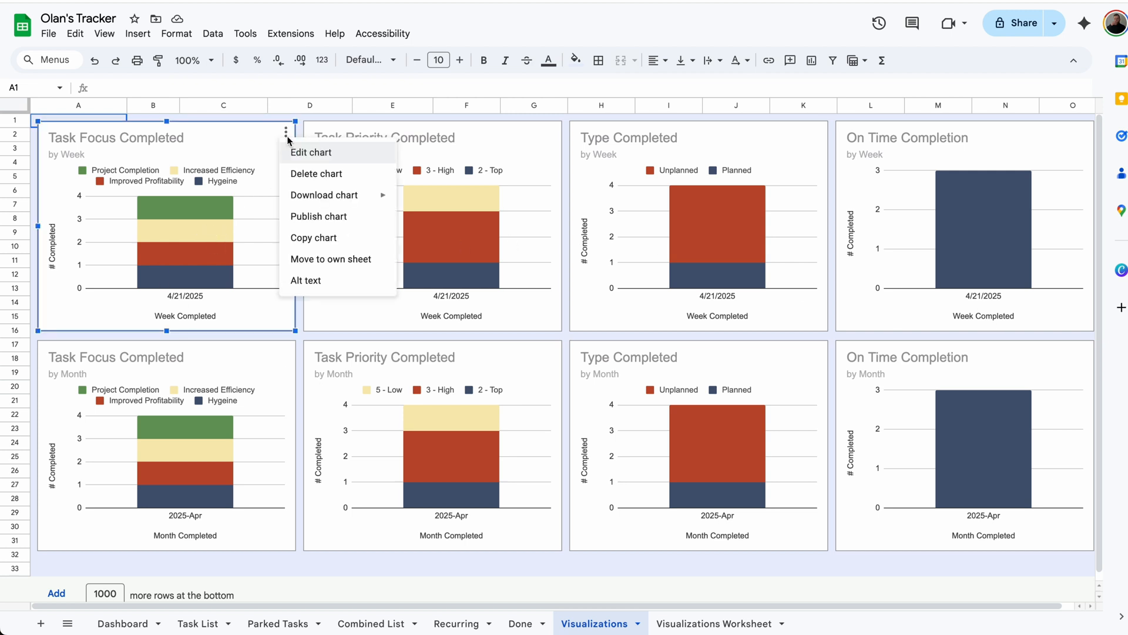
click(305, 152)
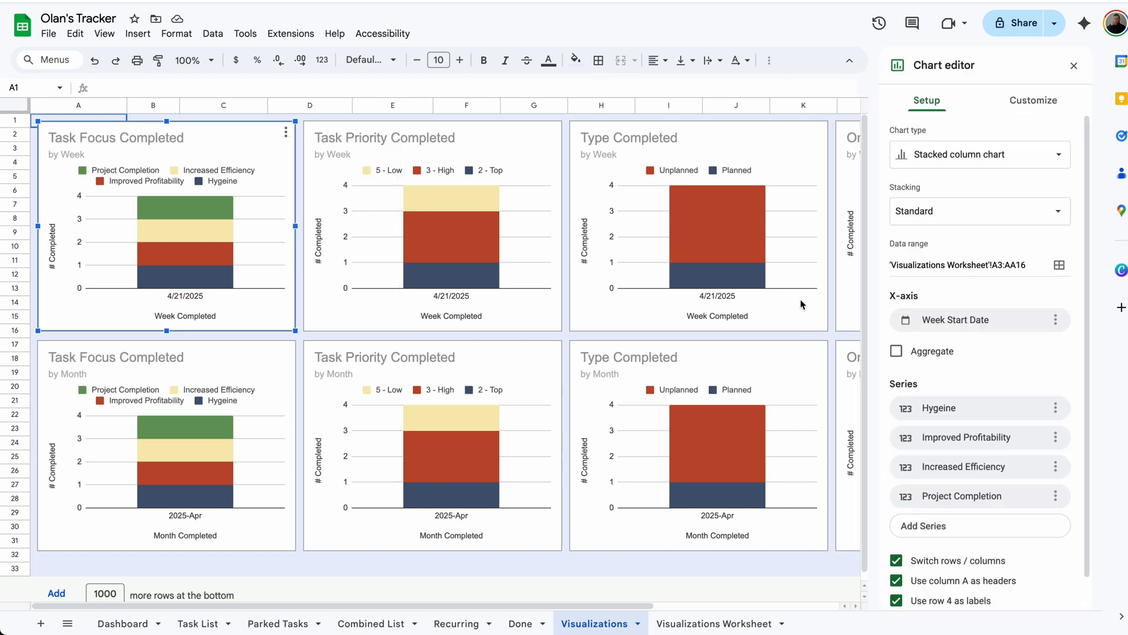
click(956, 527)
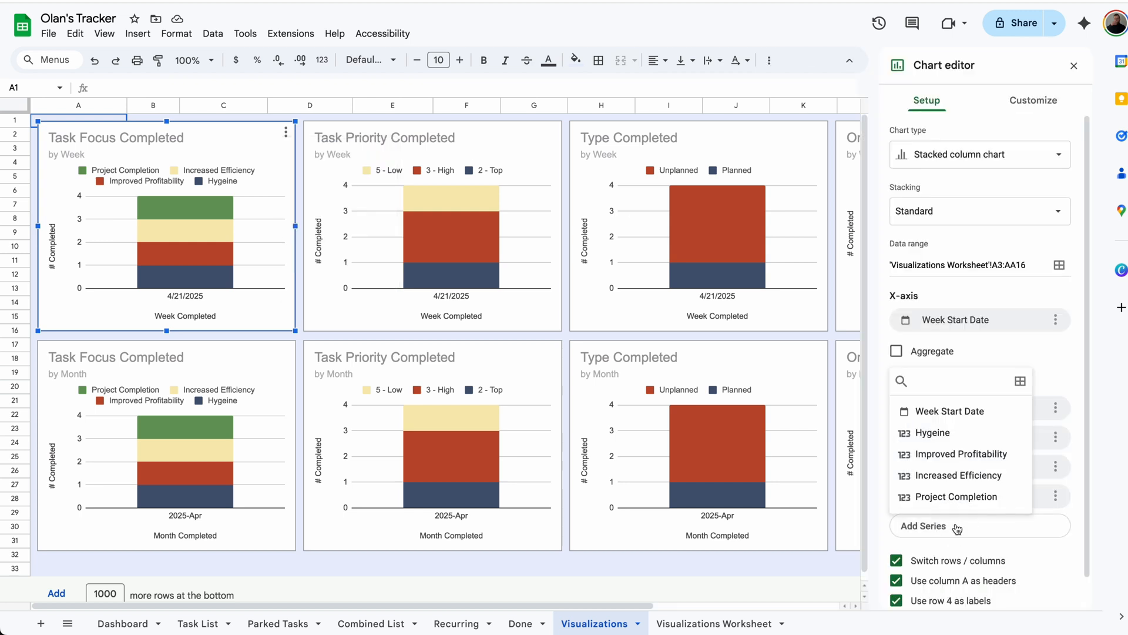
click(980, 503)
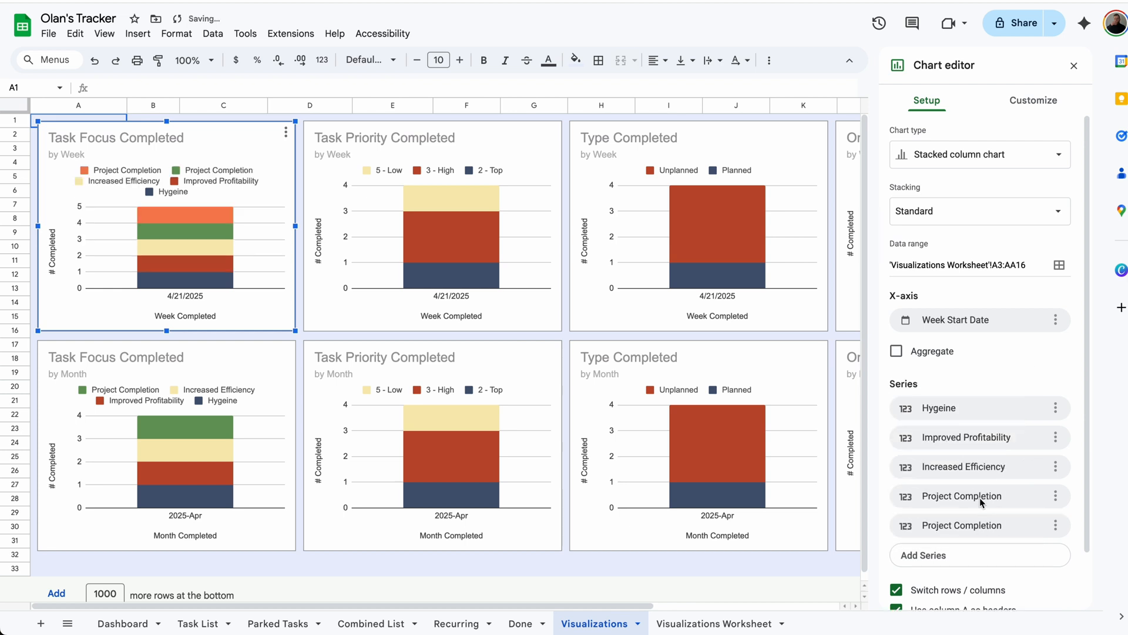
Step: Remove the duplicate Project Completion series from the weekly Task Focus Completed chart and close the chart editor
click(1056, 524)
click(999, 551)
click(830, 251)
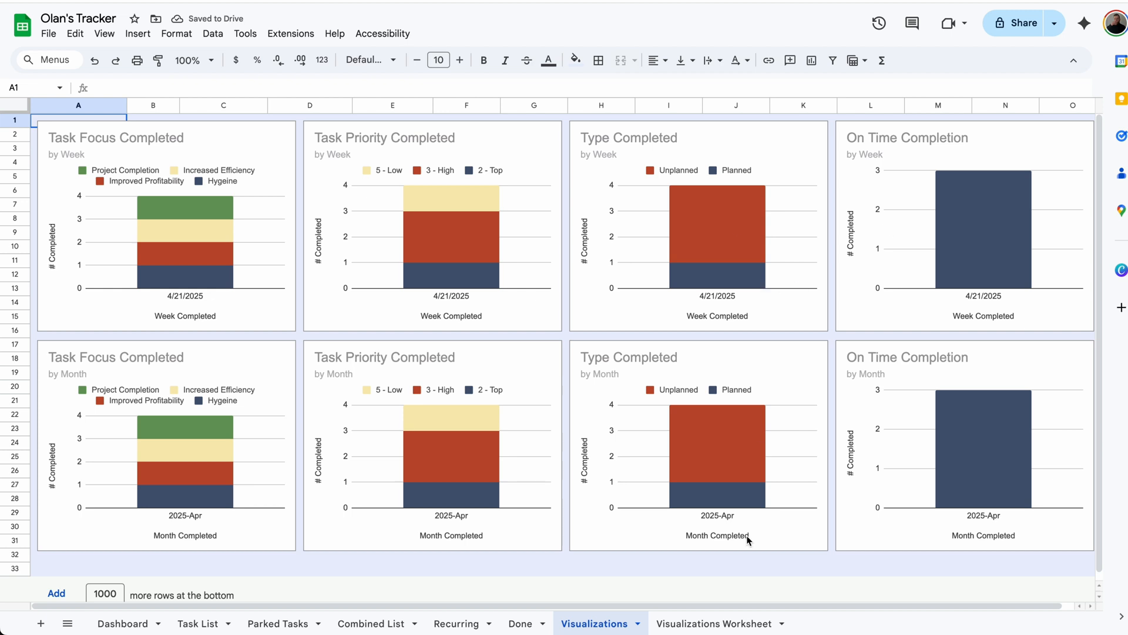
Step: Inspect the empty rows 9 to 14 below the first pivot table on the Visualizations Worksheet, and hide that sheet
click(713, 623)
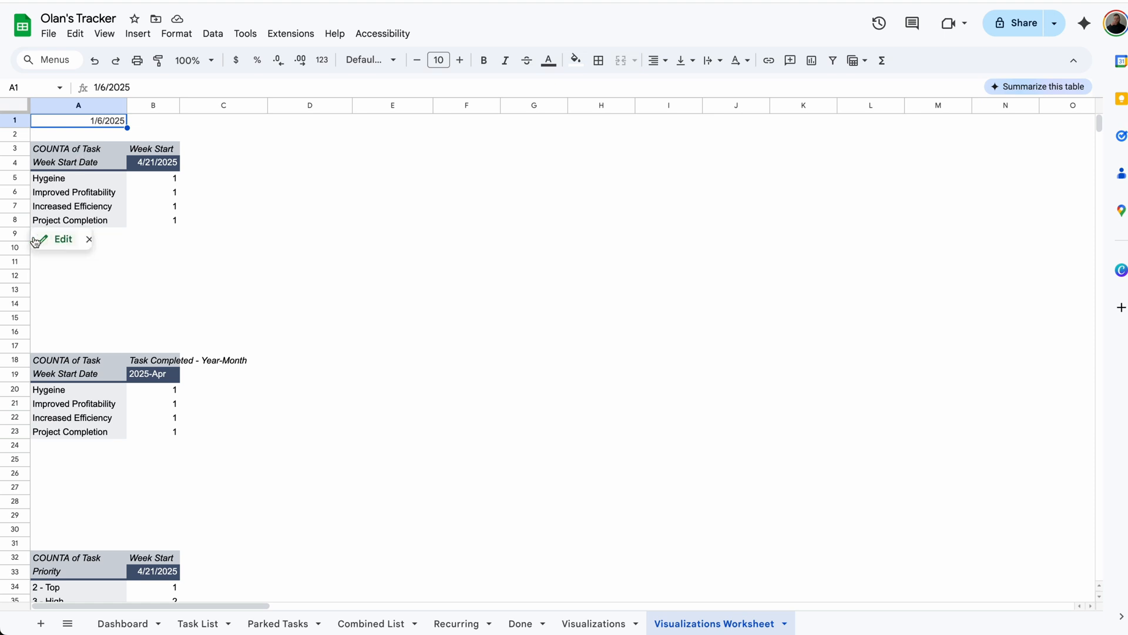
drag(15, 233, 16, 303)
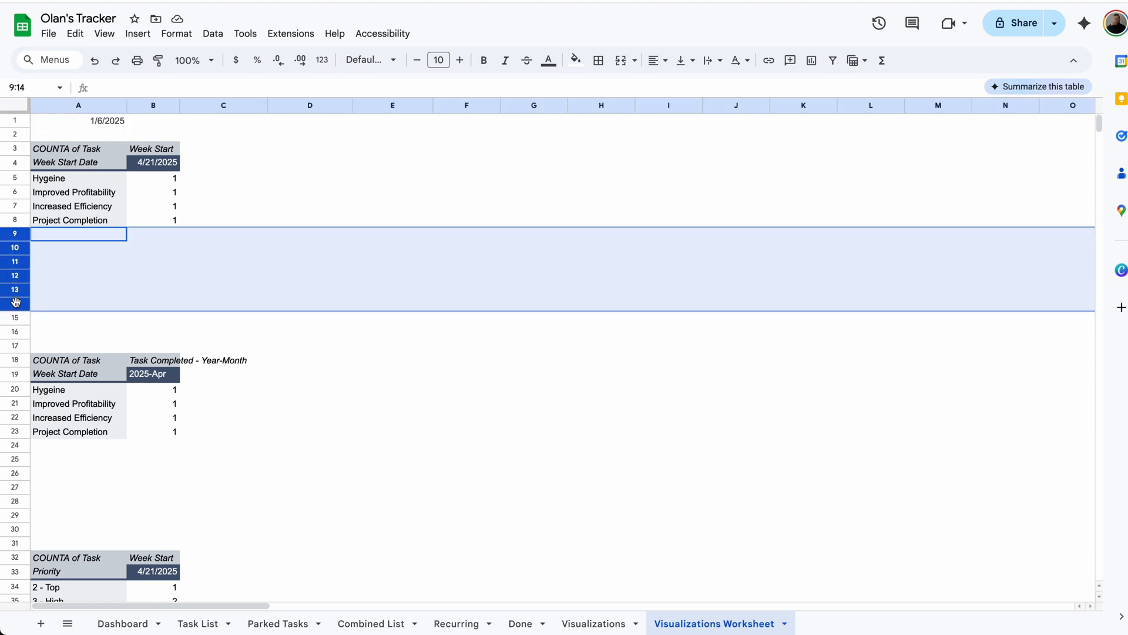
click(73, 287)
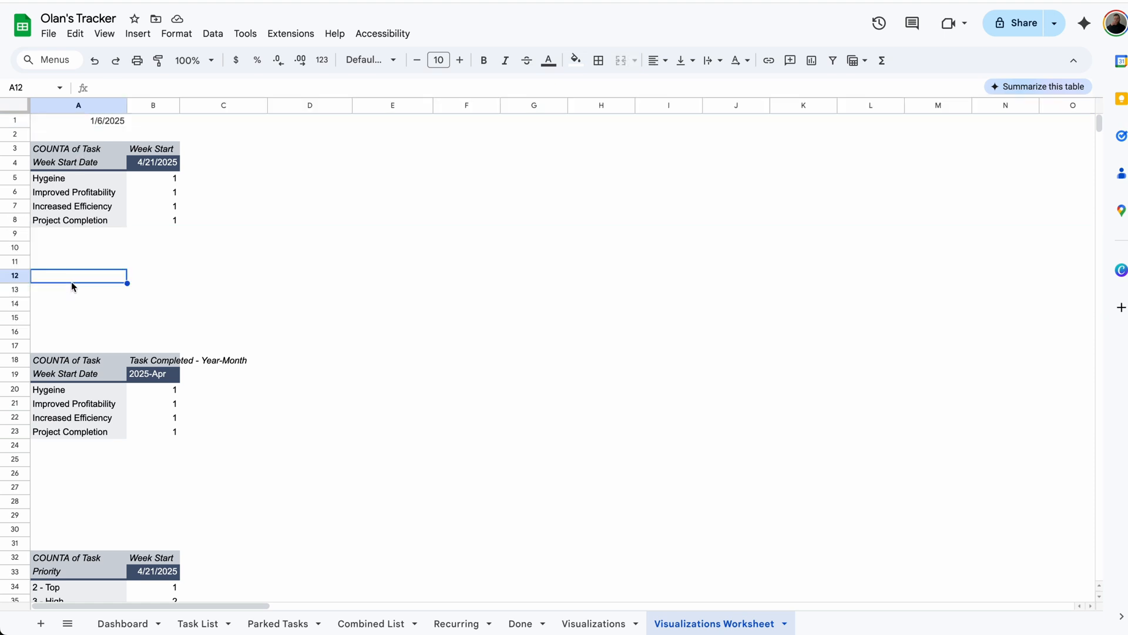
right_click(716, 622)
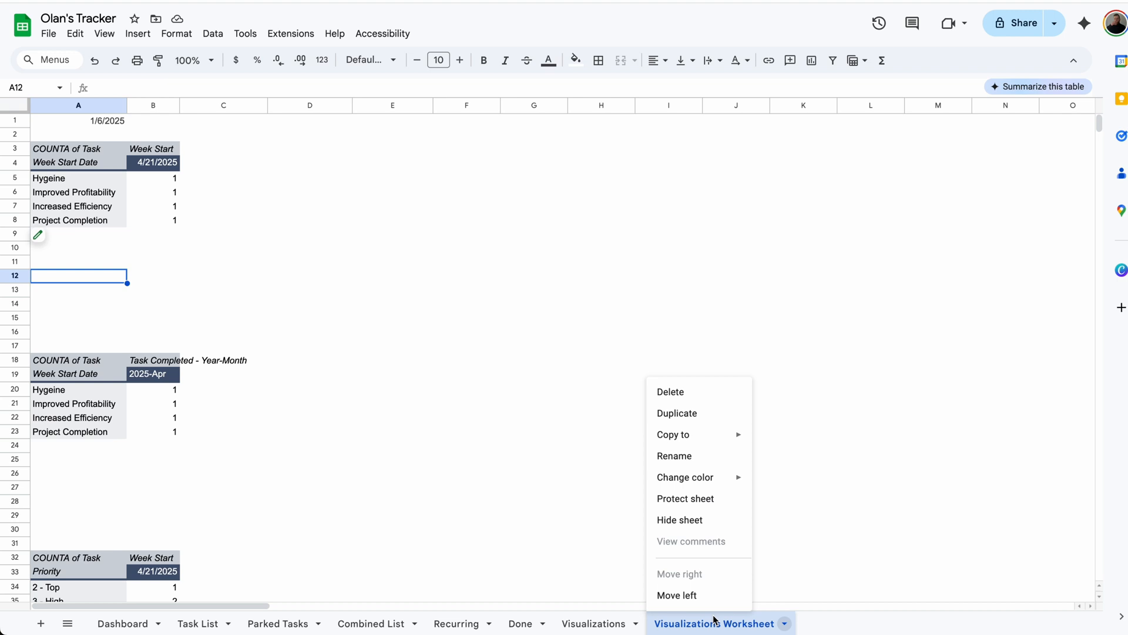
click(707, 527)
Step: Unhide the Visualizations Worksheet from the list of all sheets and undo the unhiding
click(68, 623)
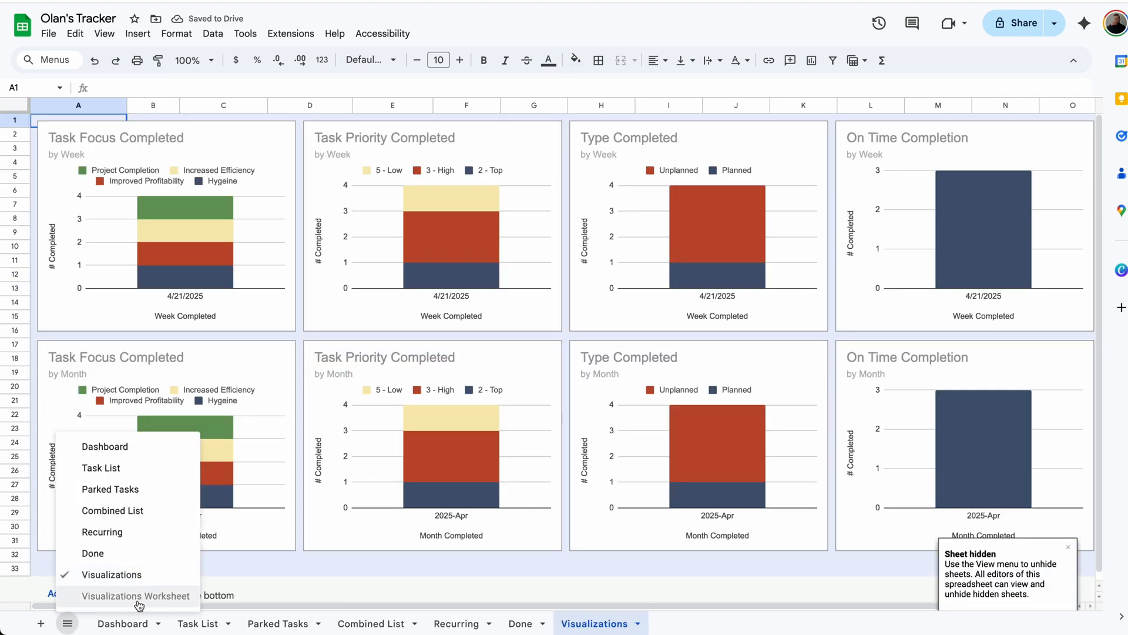
click(136, 595)
key(ctrl+z)
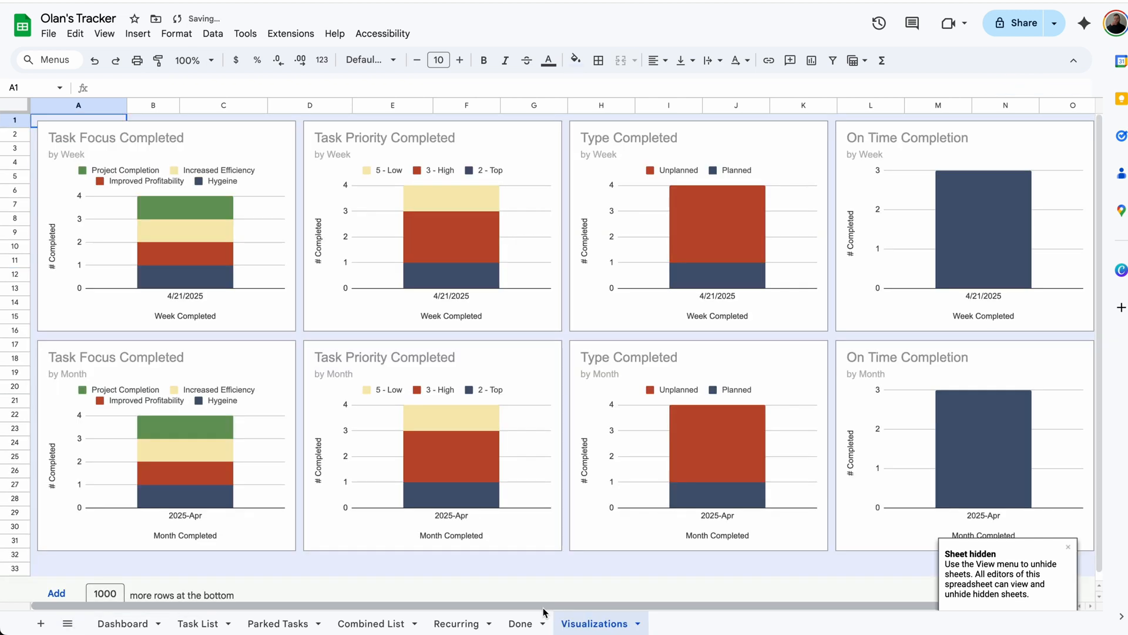
Step: Hide the Combined List sheet
click(372, 623)
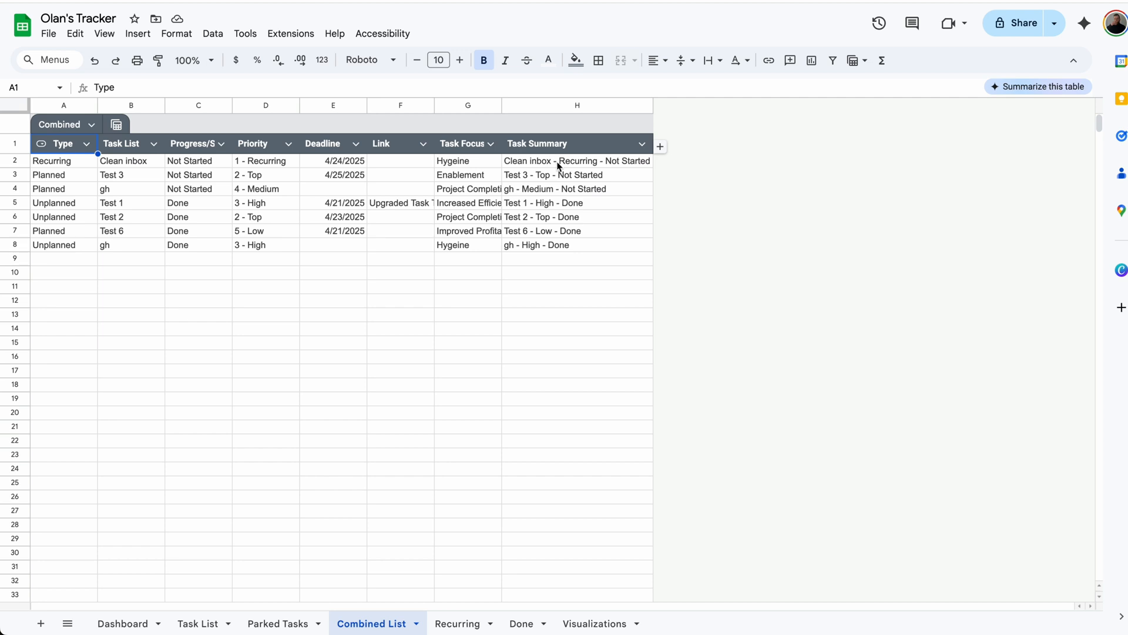
right_click(388, 630)
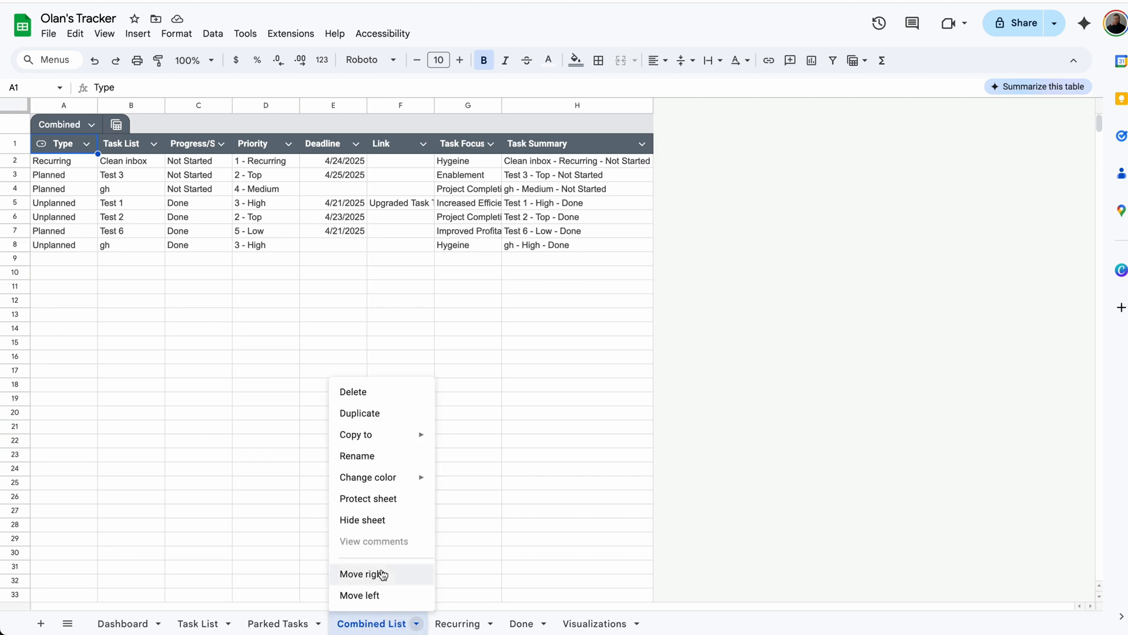
click(379, 524)
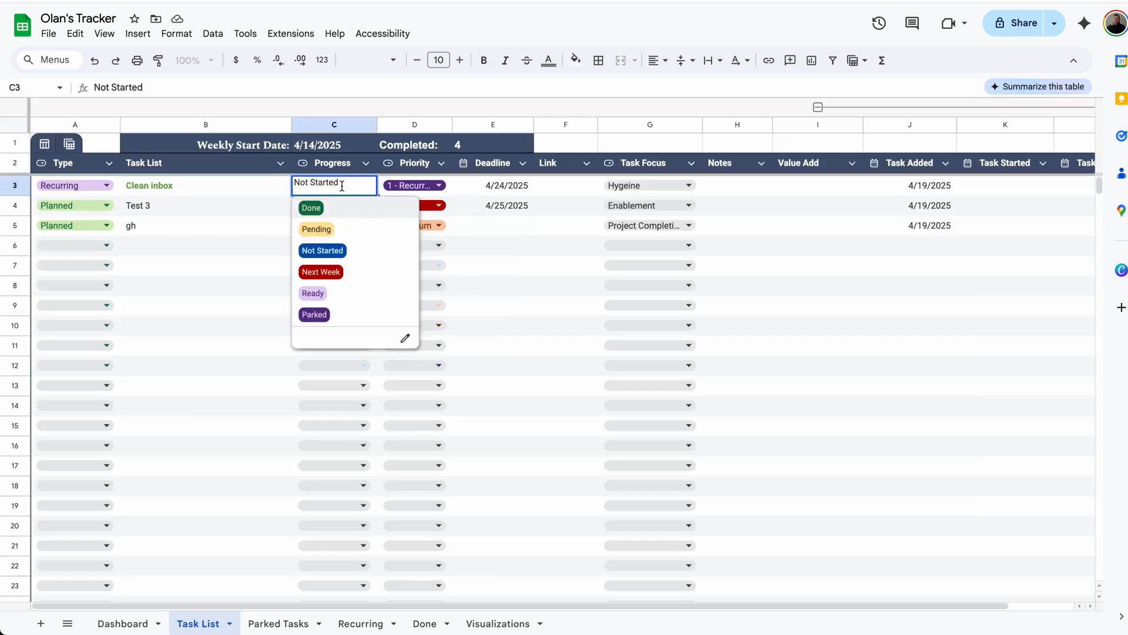
Step: Set the Clean inbox task's progress to Parked in the Task List, and return it from Parked Tasks by setting its status to Ready
click(314, 314)
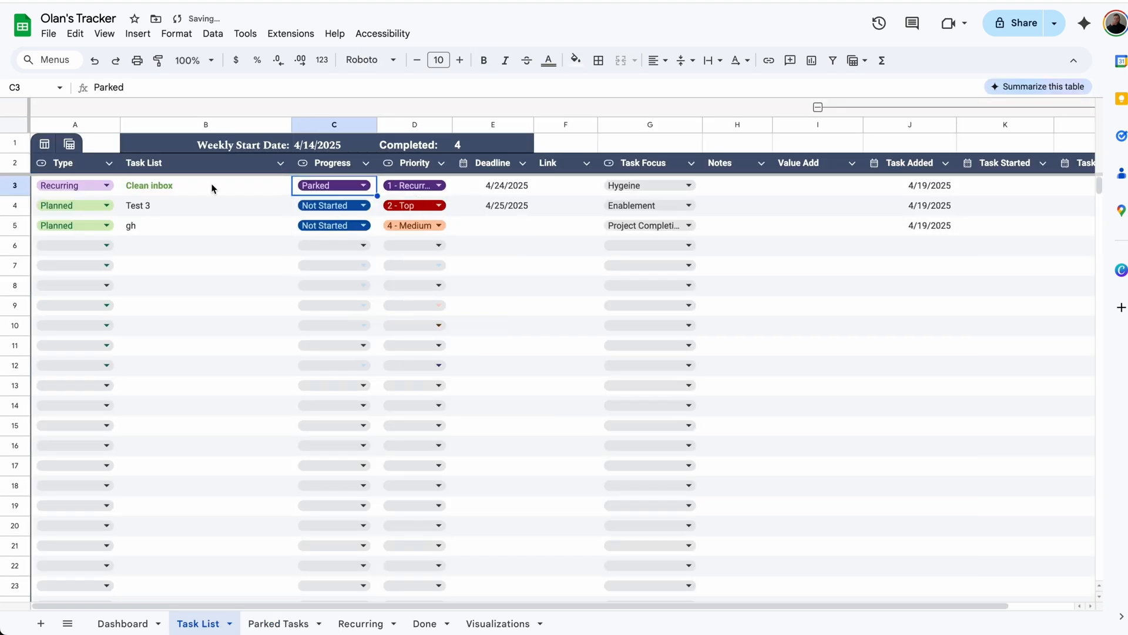
click(274, 630)
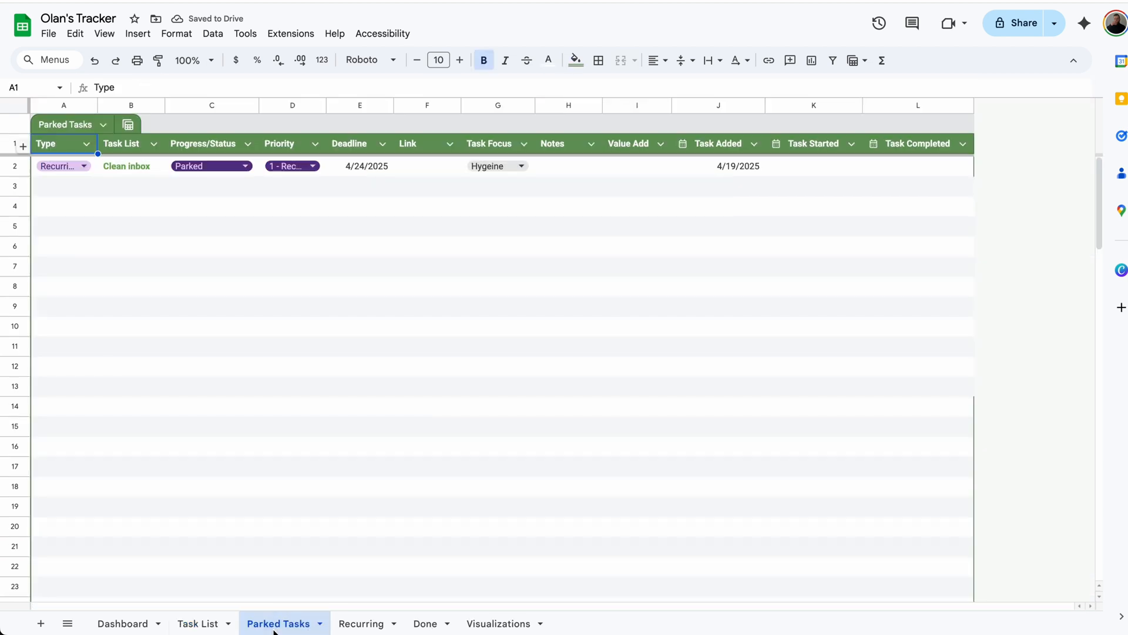
click(207, 167)
click(194, 282)
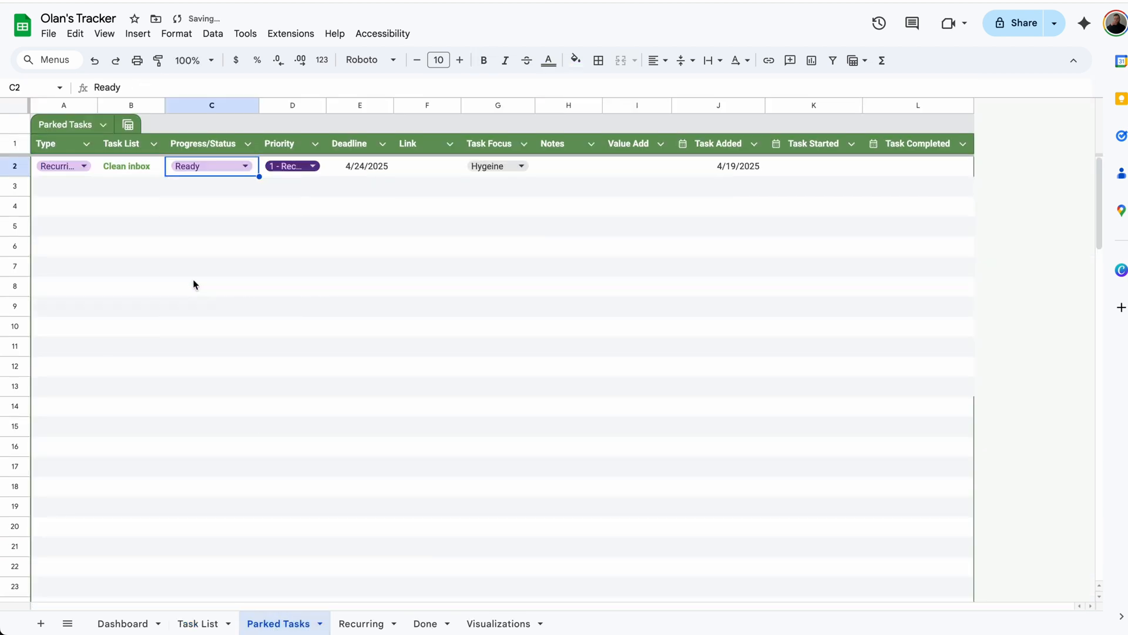
click(199, 624)
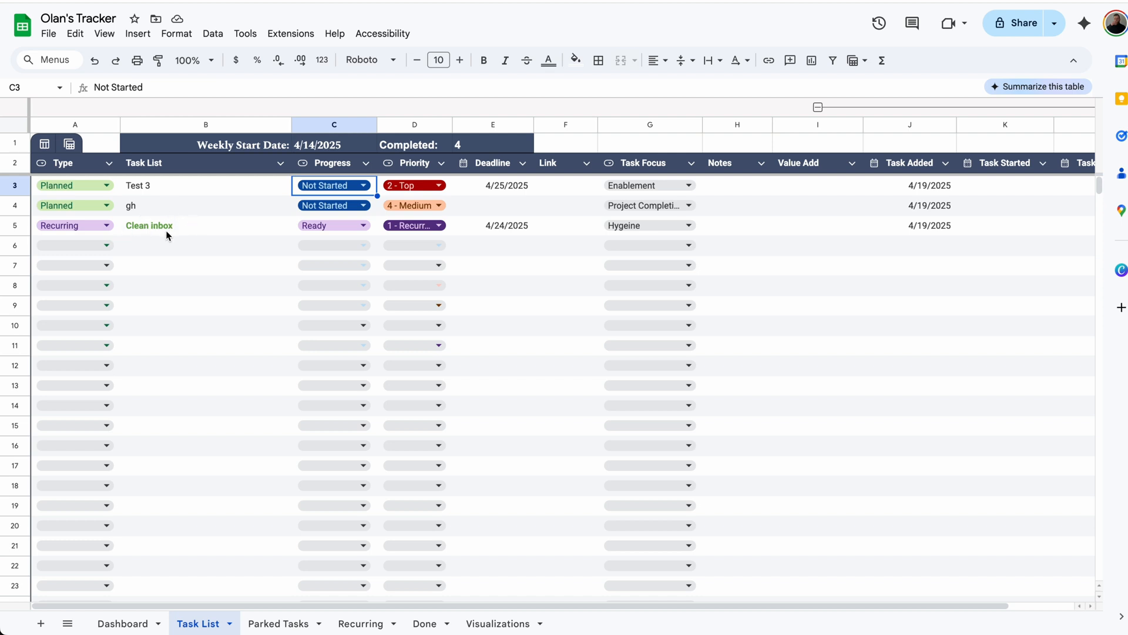
Step: Select the empty range A6:J20 in the Task List, release the selection and undo the last edit
click(180, 346)
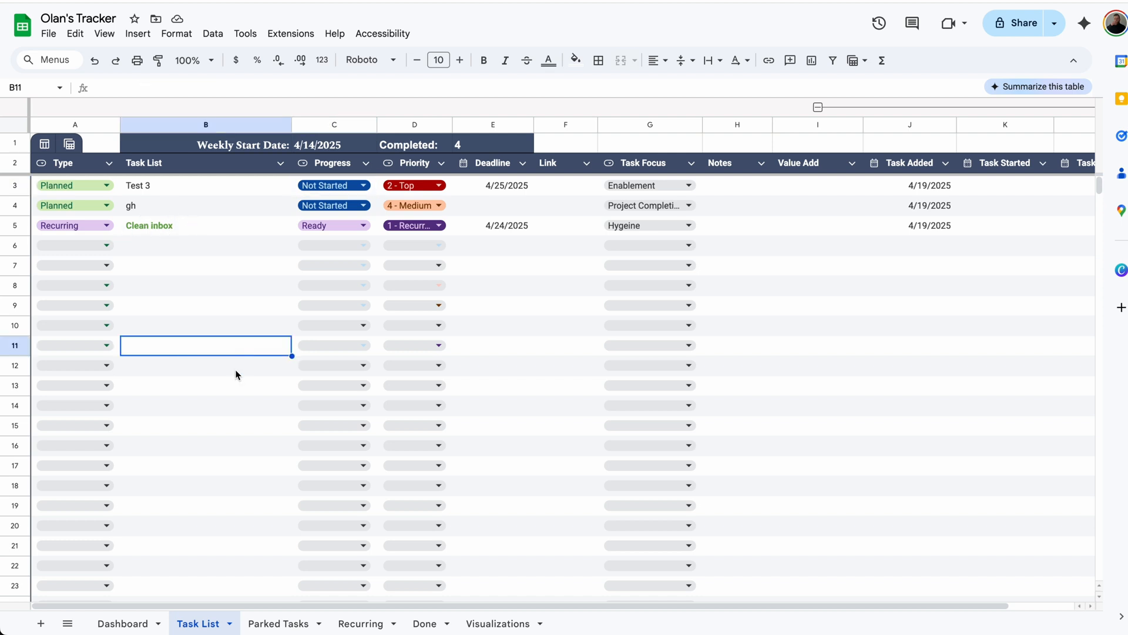
drag(118, 247, 917, 524)
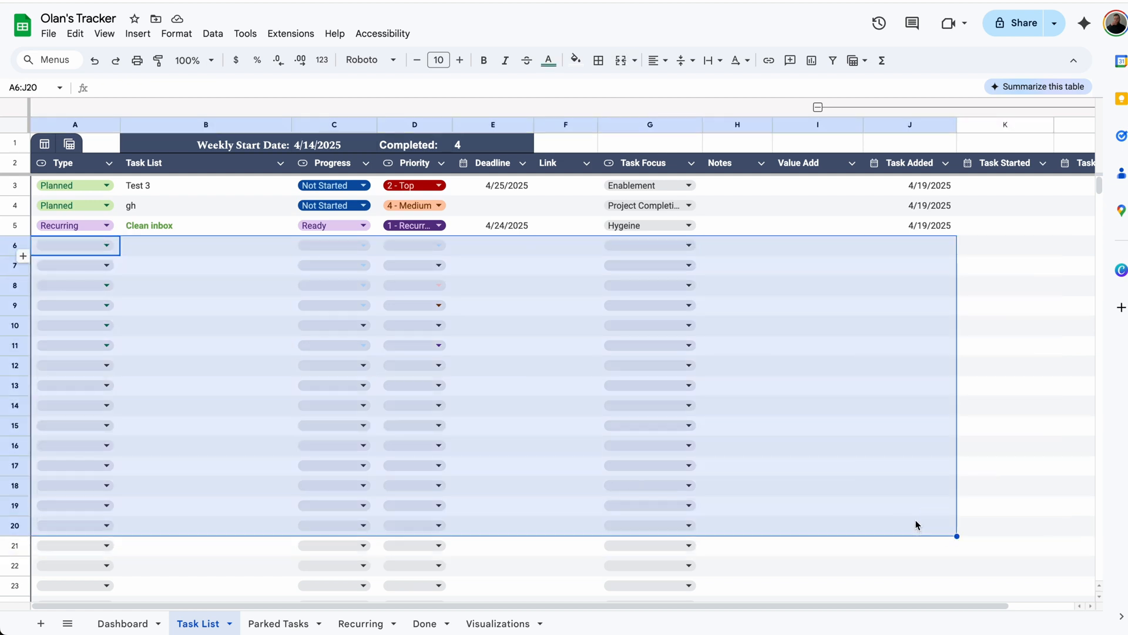
click(917, 525)
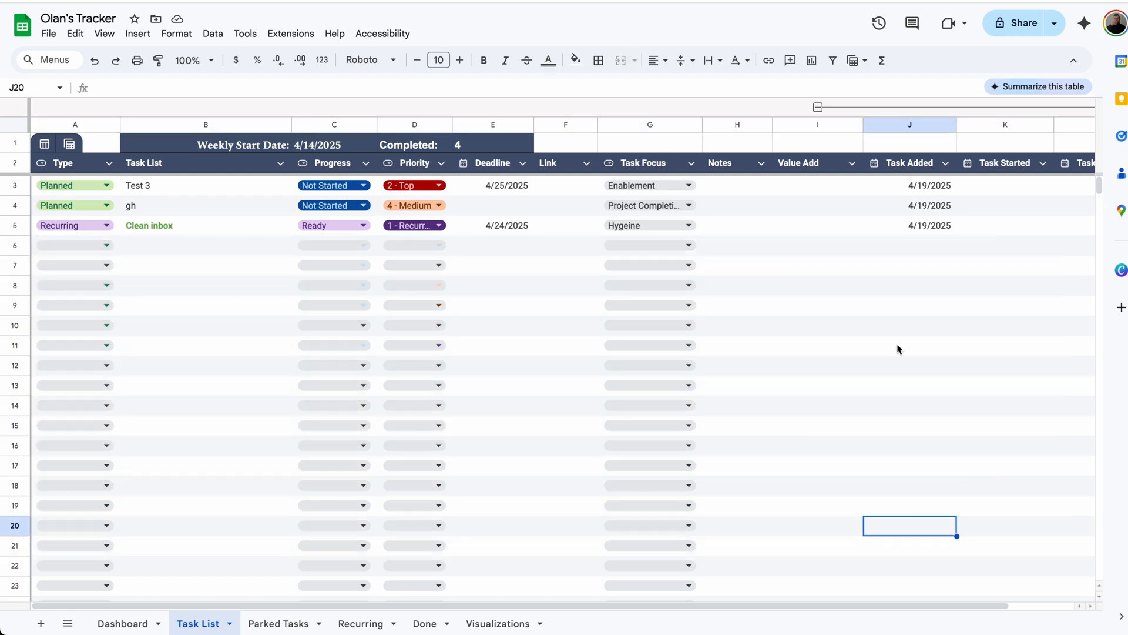
key(ctrl+z)
Step: Set the Task List's Weekly Start Date to 4/21/2025 and the type of the gh task to Planned
double_click(322, 145)
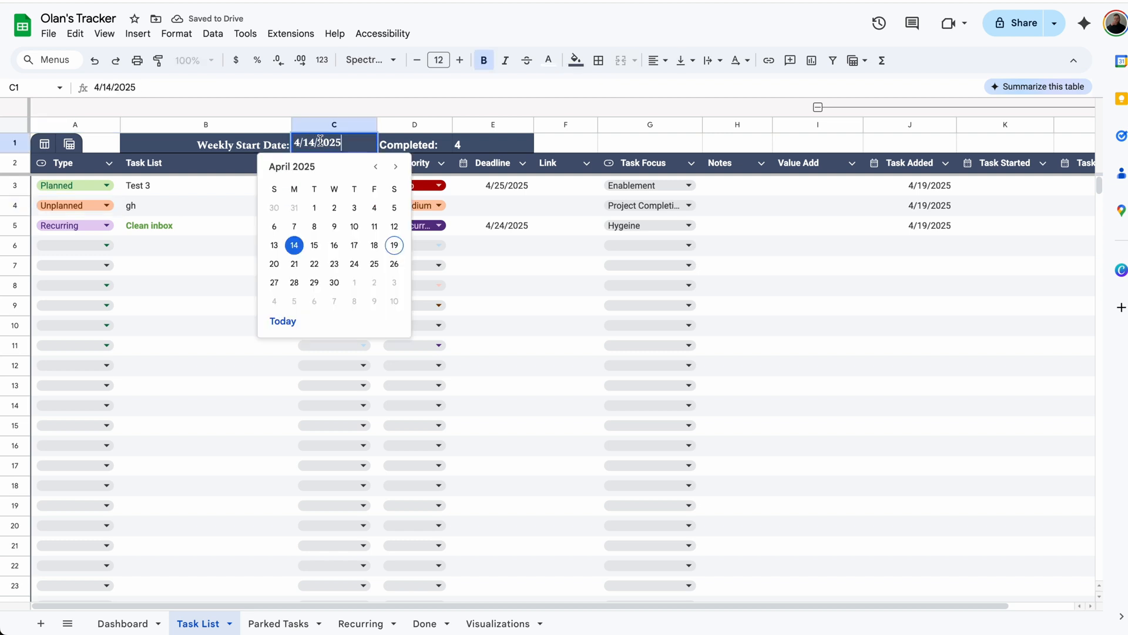
click(293, 265)
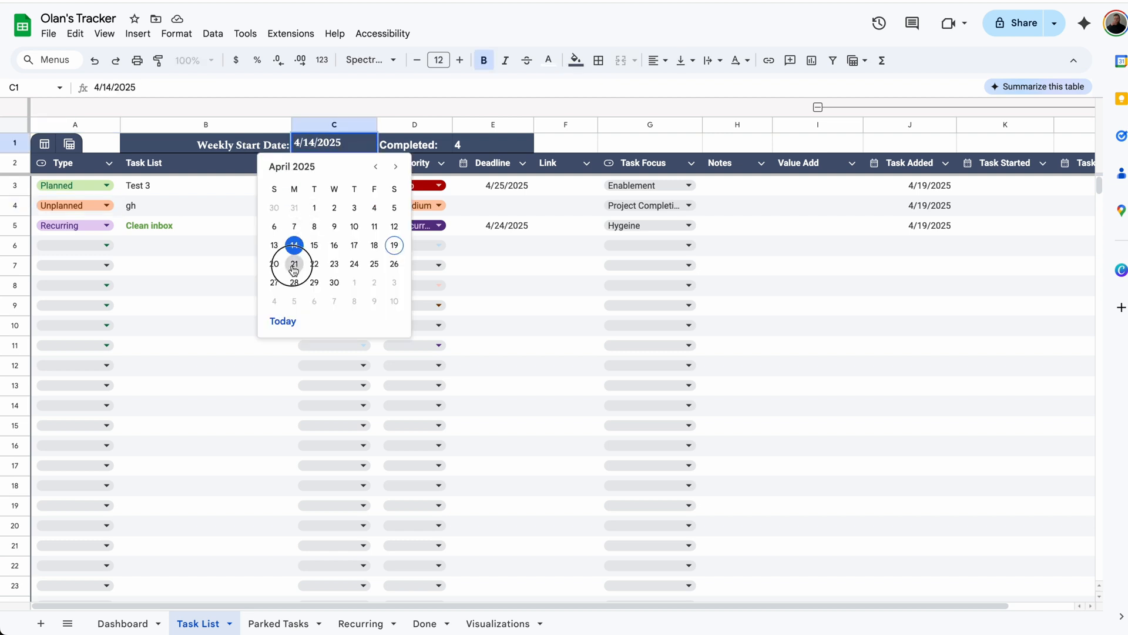
click(101, 210)
click(79, 229)
click(178, 210)
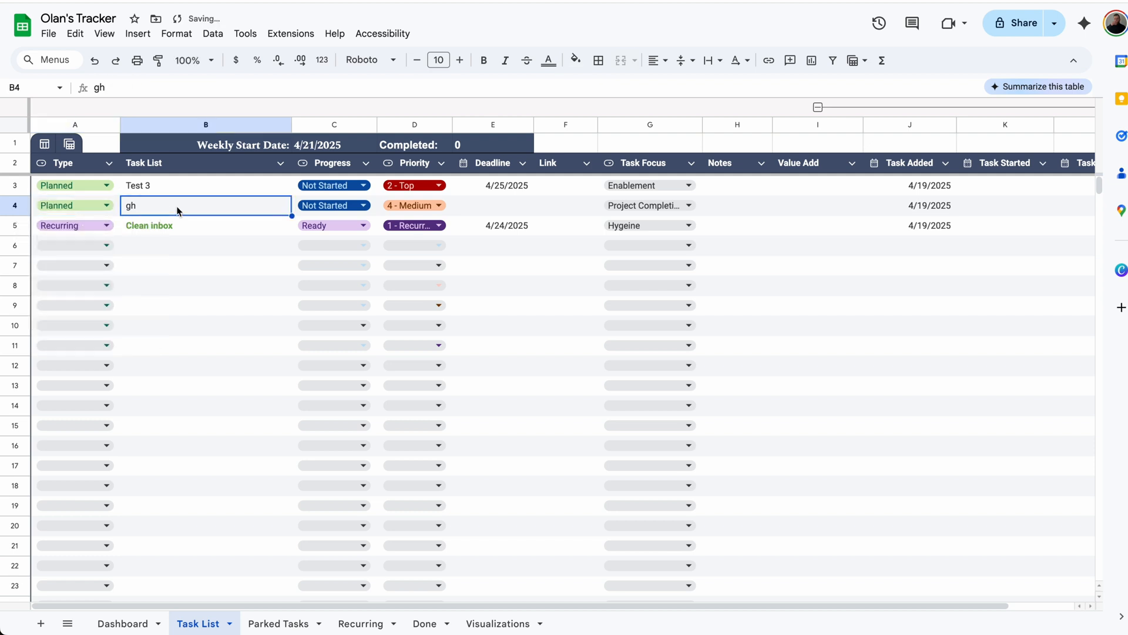